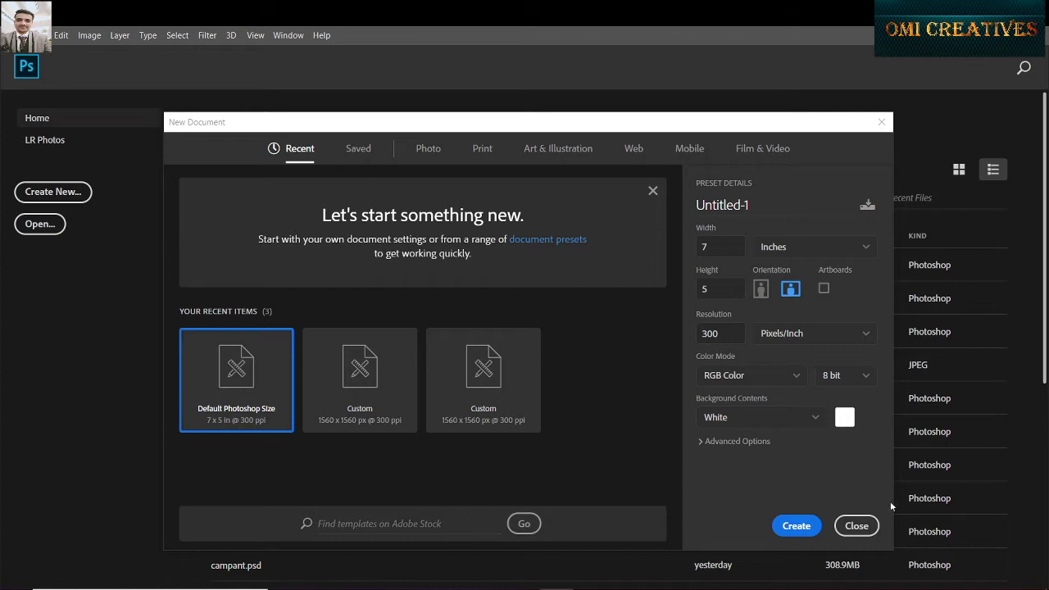
Step: Create a 7 × 5 inch document at 300 pixels/inch with an unlocked white background layer and an empty layer above it
left_click(792, 525)
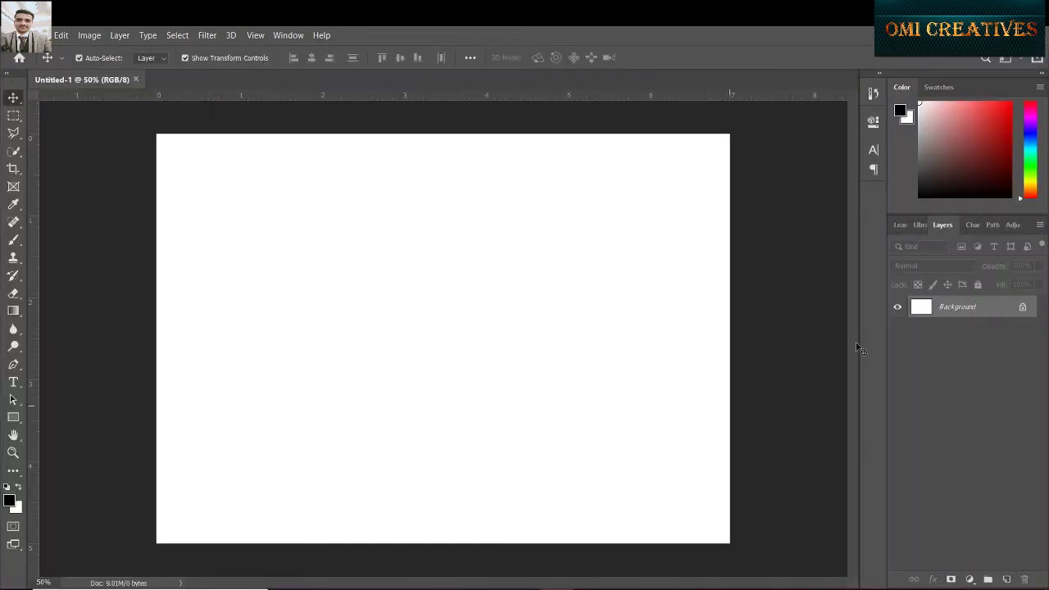
left_click(1022, 308)
left_click(1021, 310)
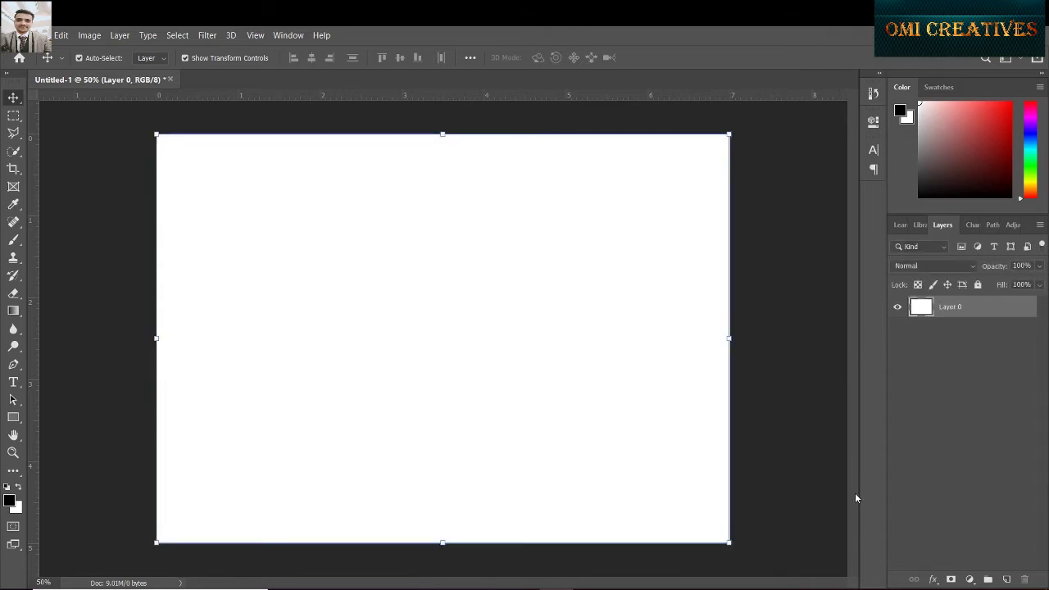
left_click(1006, 578)
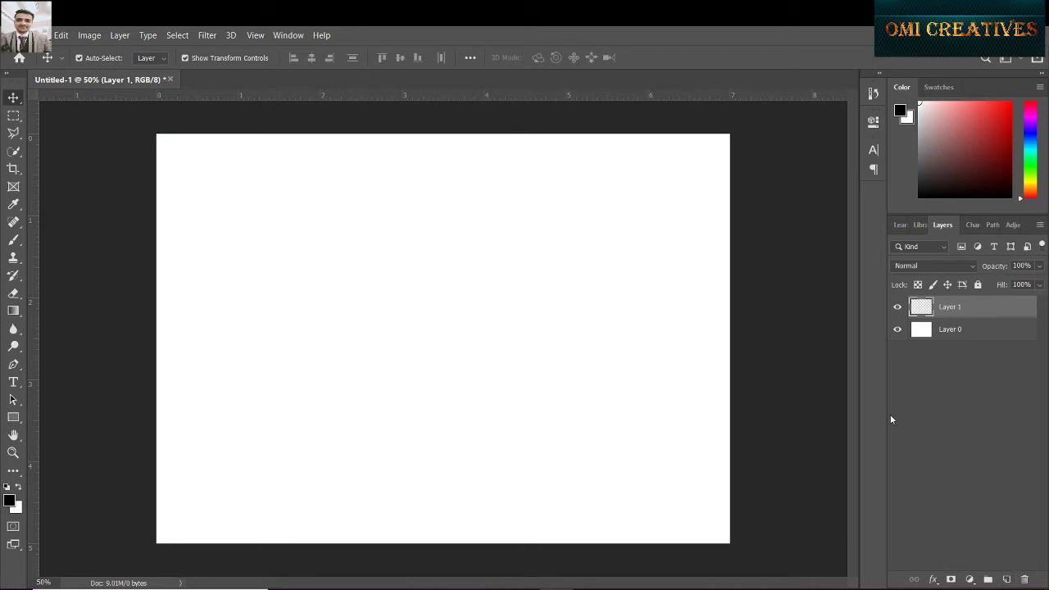
Step: Apply a Pattern Overlay with the black-dot pattern at 97% scale to the white background layer
left_click(923, 332)
double_click(923, 331)
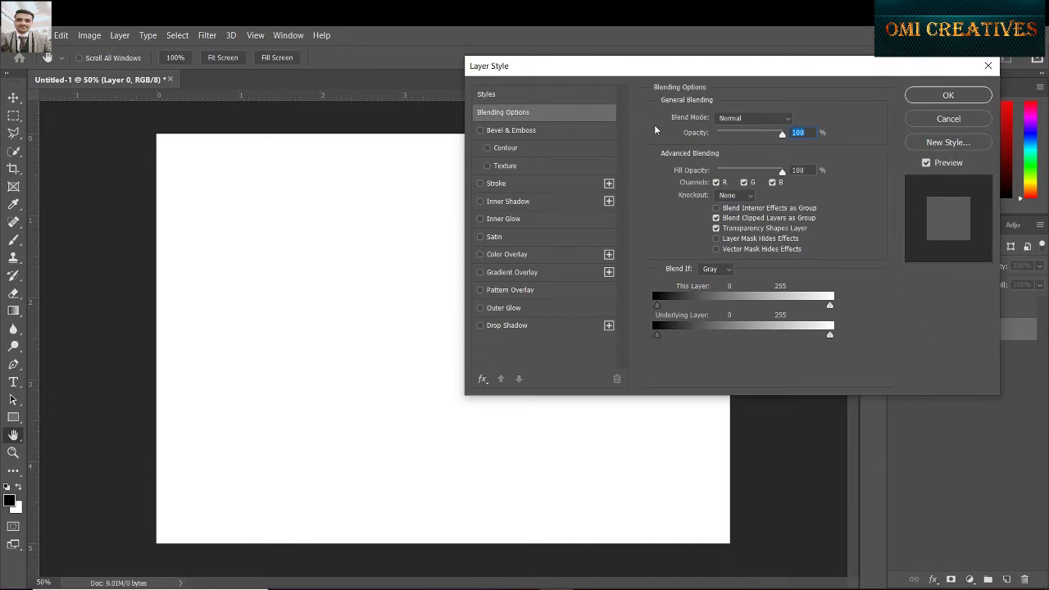
left_click(514, 291)
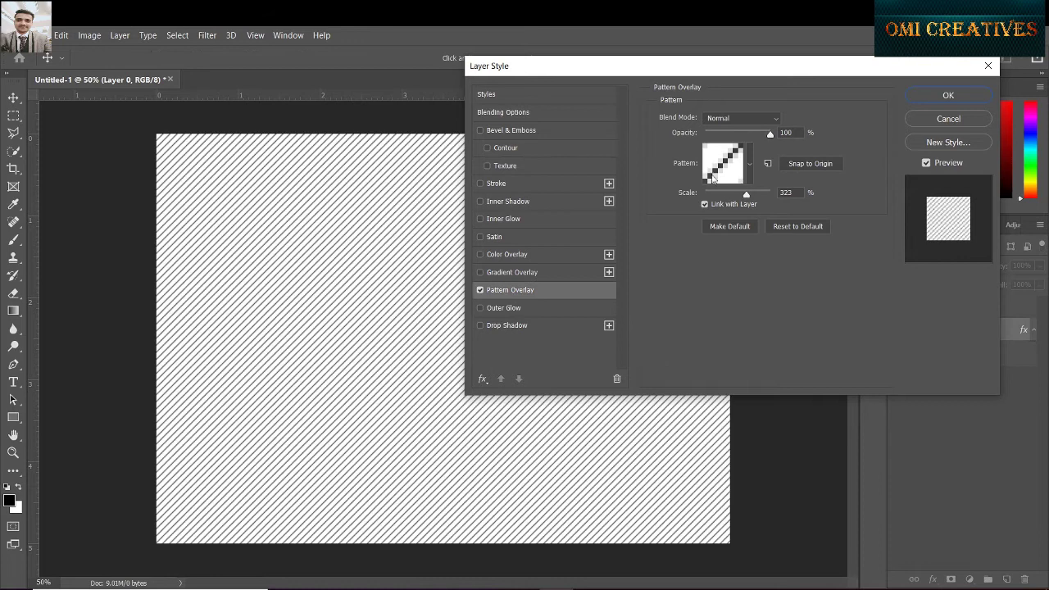
mouse_move(745, 195)
left_mouse_down()
mouse_move(731, 198)
mouse_move(743, 197)
left_mouse_up()
left_click(749, 164)
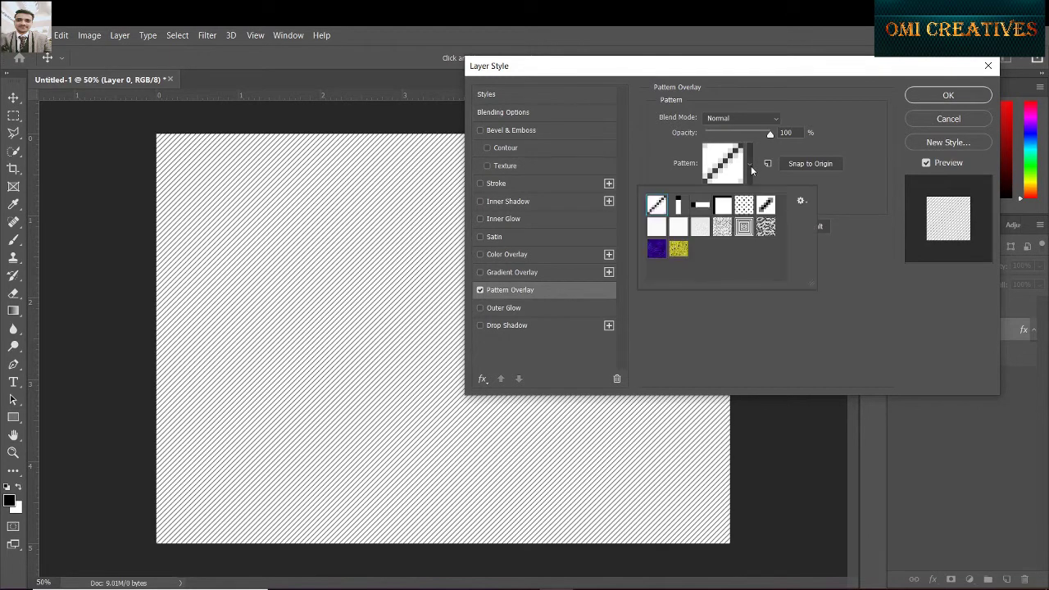
left_click(743, 204)
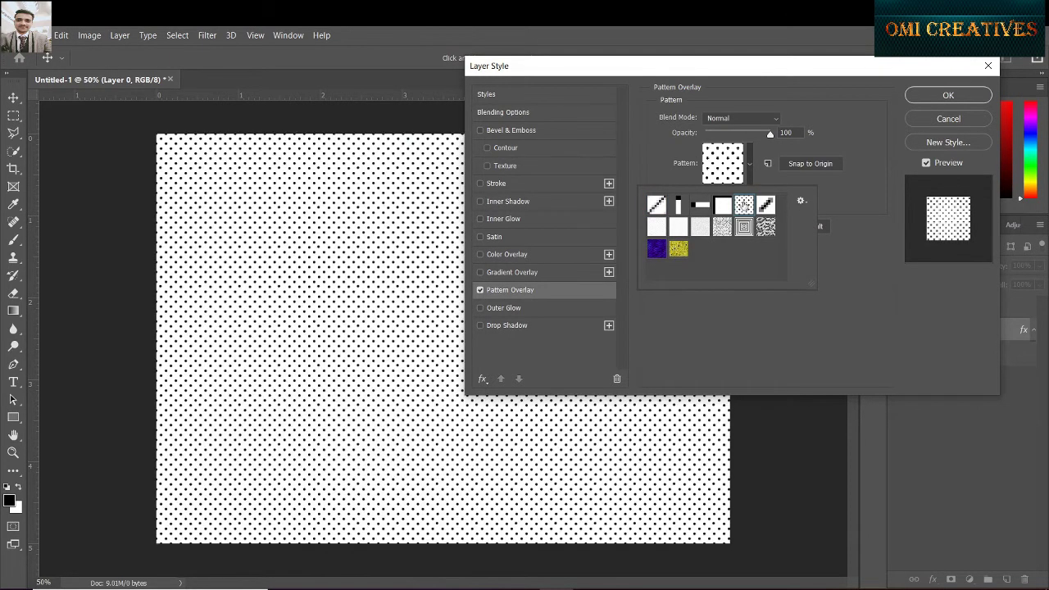
left_click(745, 170)
left_click_drag(744, 194, 738, 195)
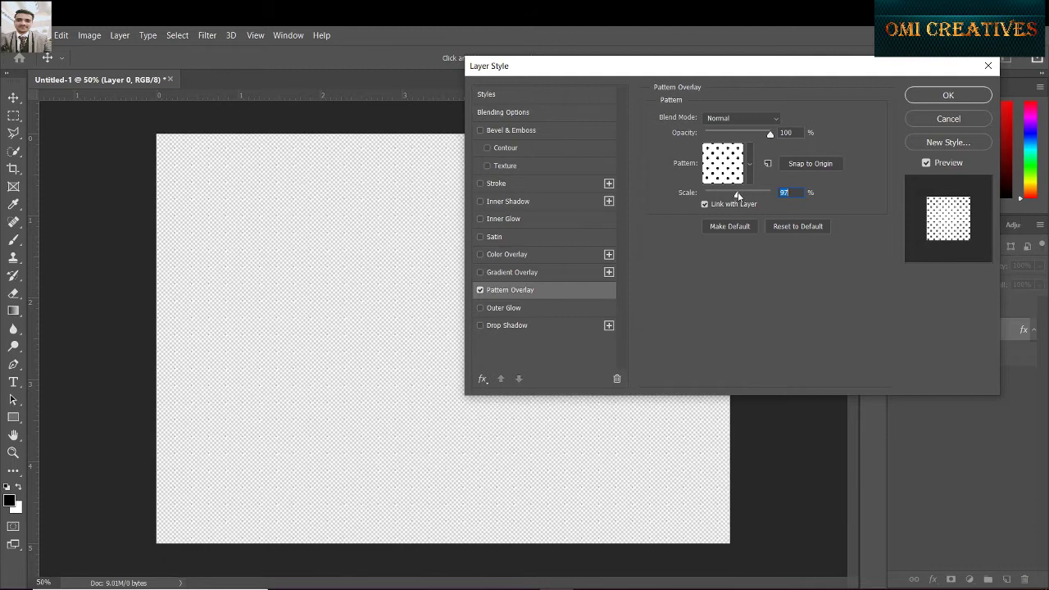
left_click(947, 96)
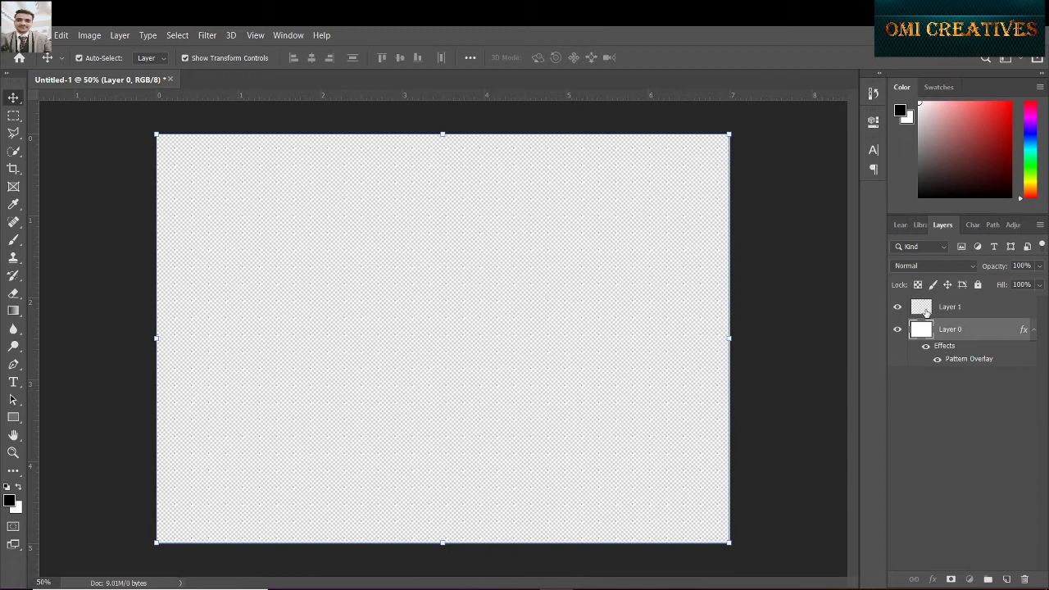
Step: With the empty layer active, set the Type tool's text color to near-black #030303
left_click(926, 313)
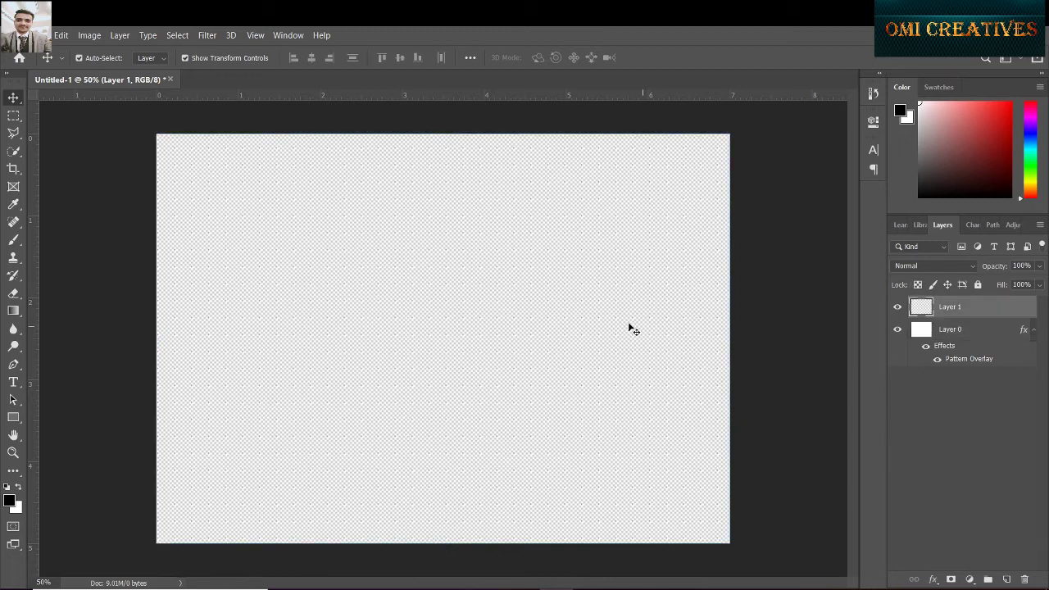
left_click(14, 382)
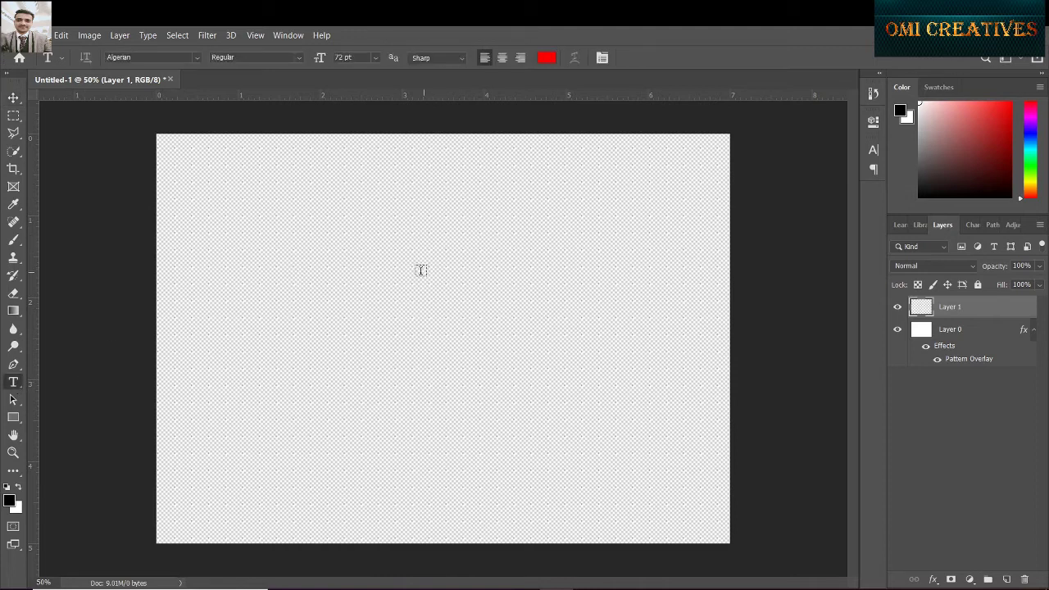
left_click(547, 62)
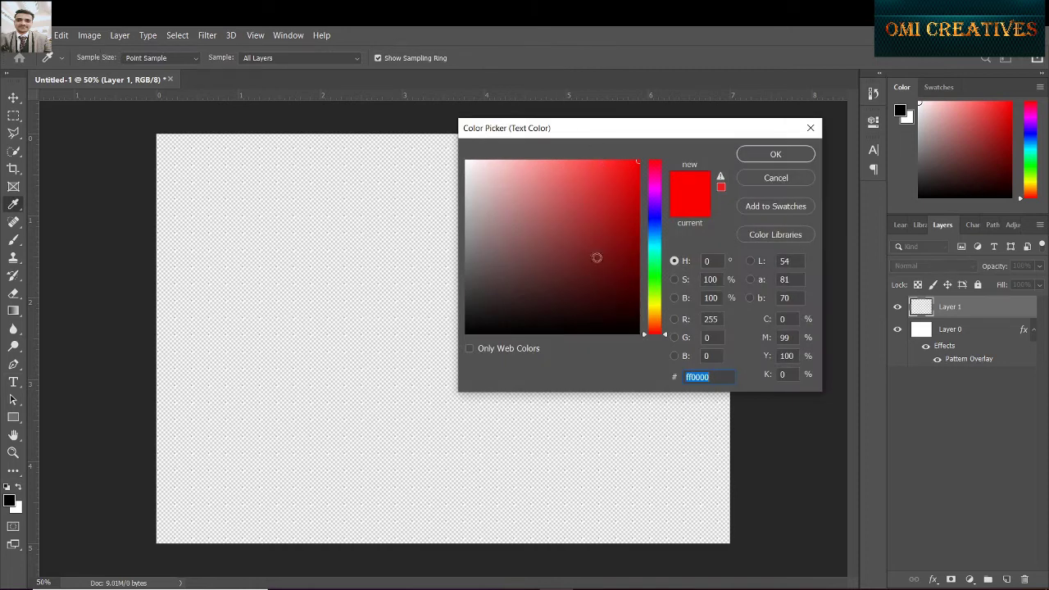
left_click(466, 329)
left_click_drag(419, 331, 419, 333)
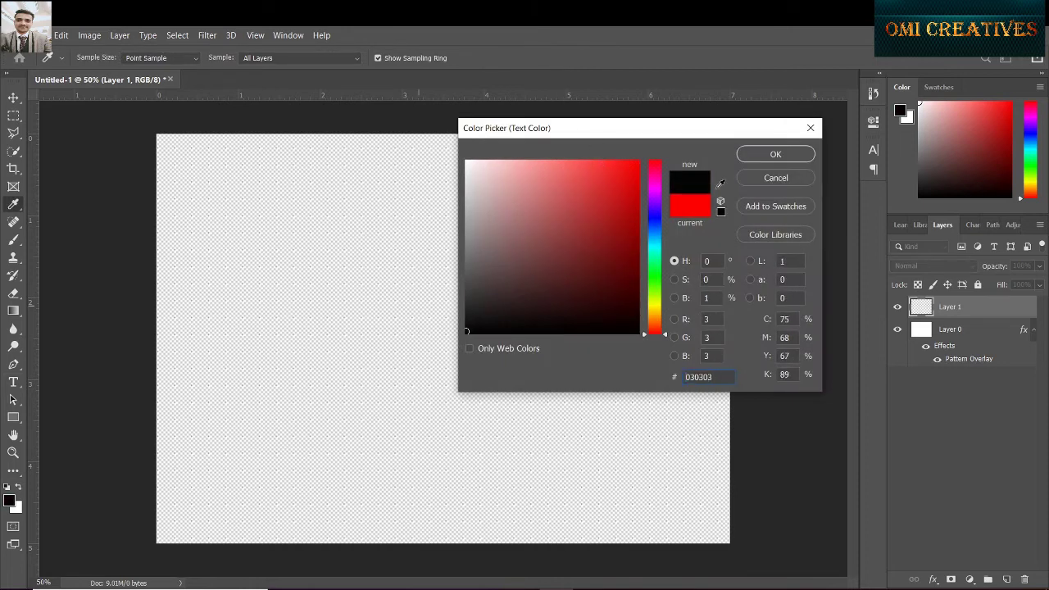
left_click(775, 156)
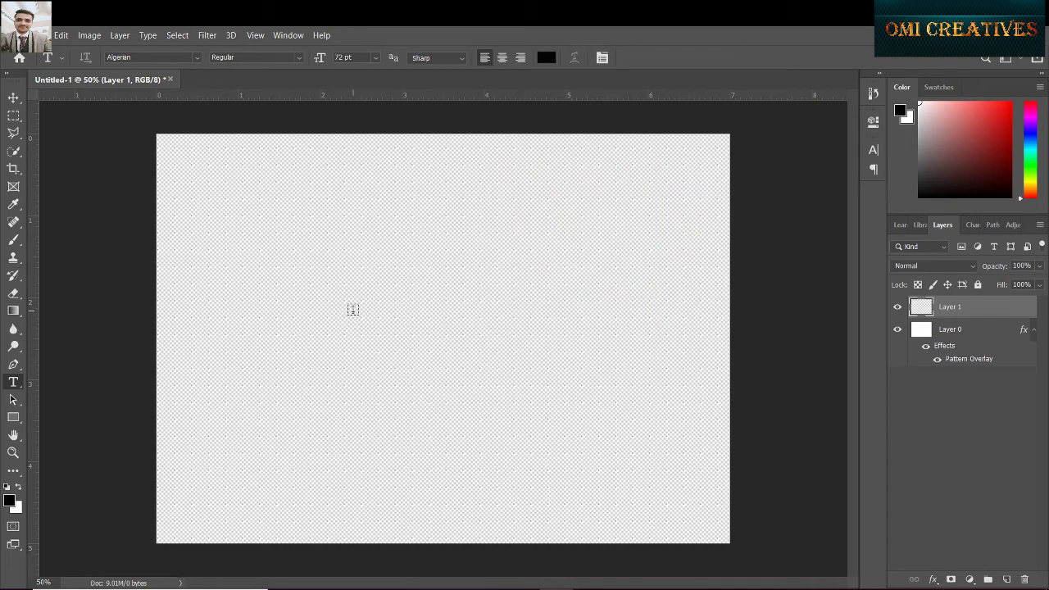
Step: Add a text line on the canvas containing the surname in capital letters
left_click(323, 318)
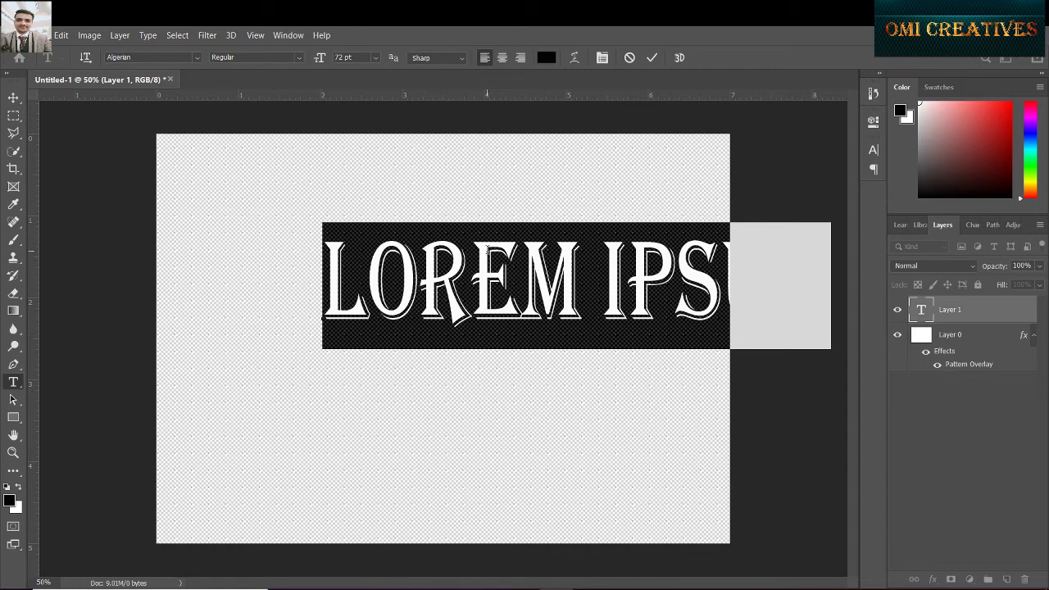
type("JA")
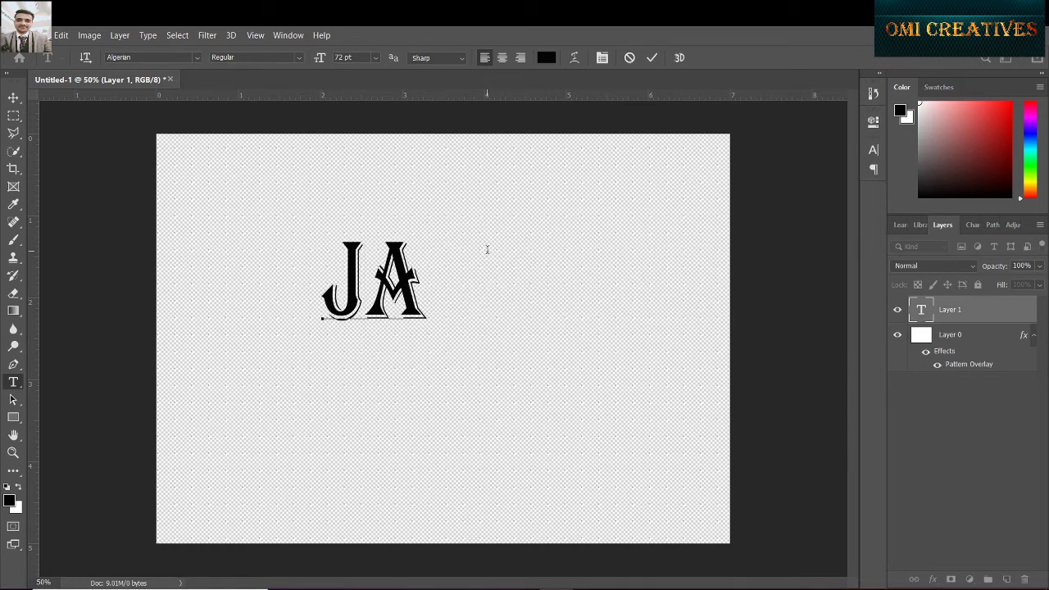
type("NG")
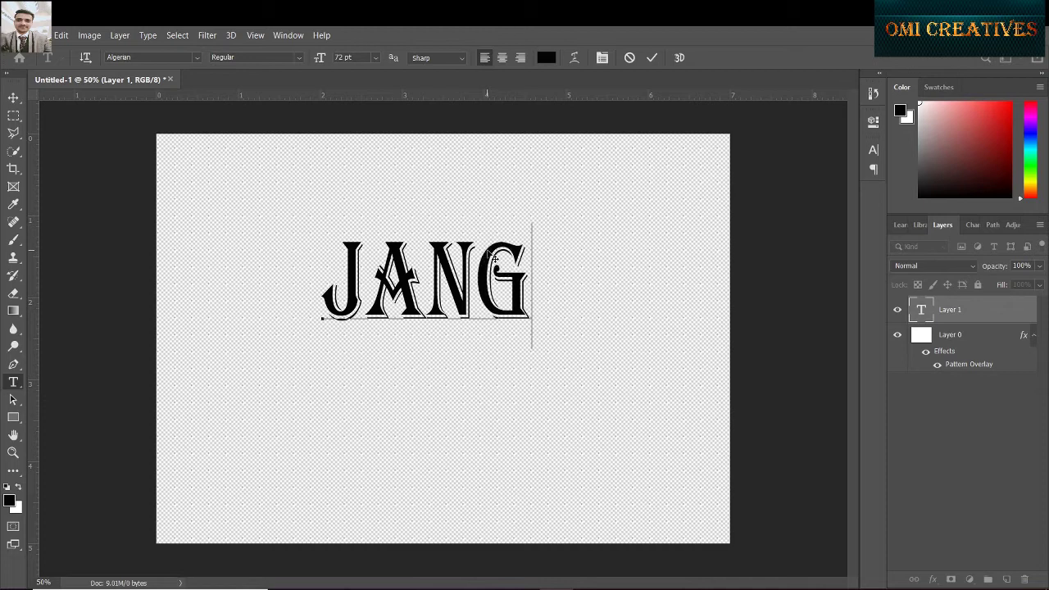
type("ID")
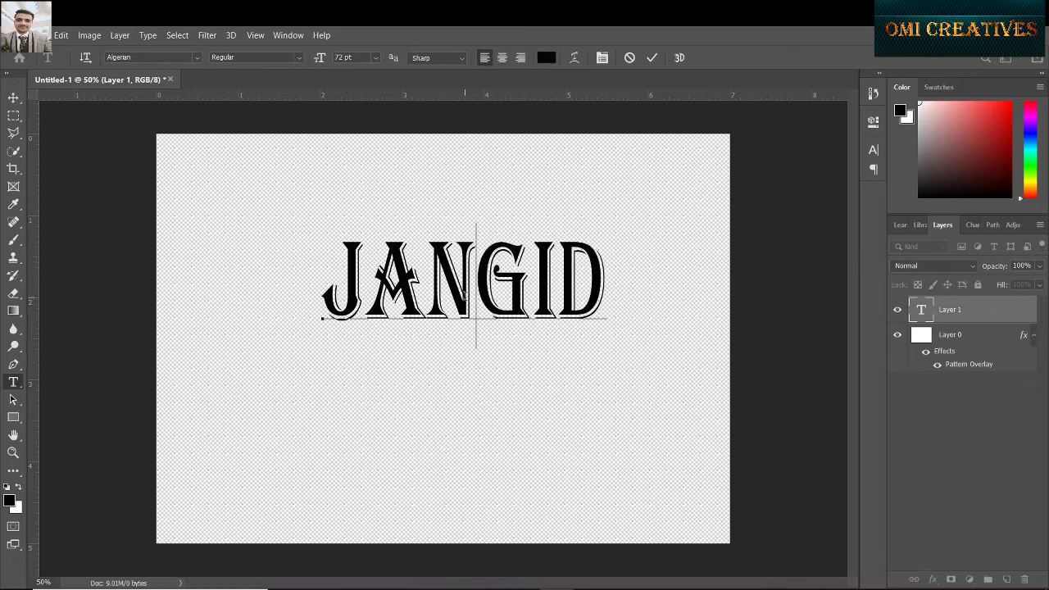
Step: Change the text's font to Copperplate Gothic Bold and move the text near the middle of the canvas
double_click(469, 297)
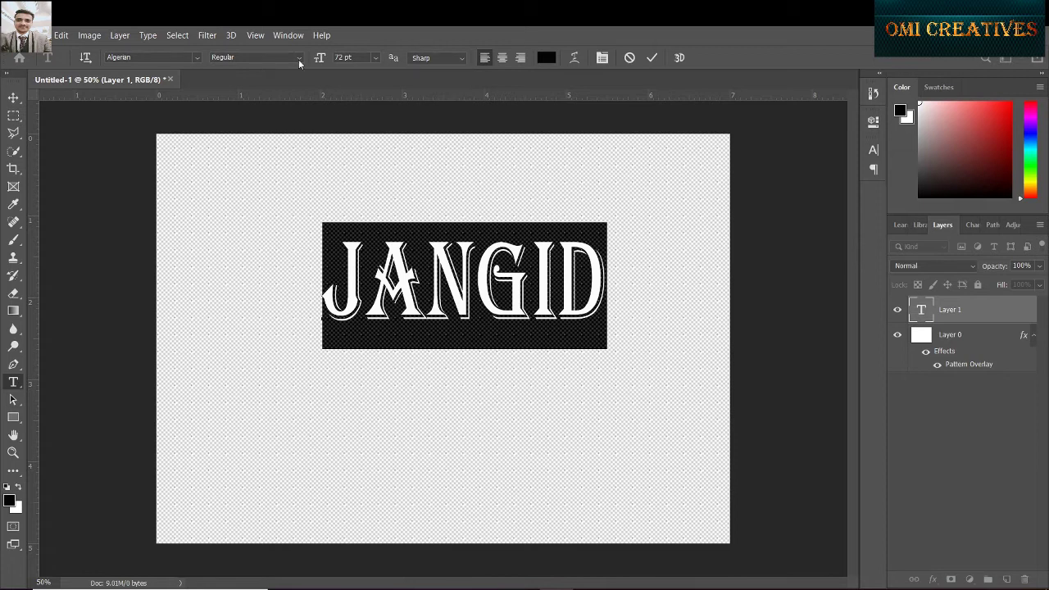
left_click(195, 57)
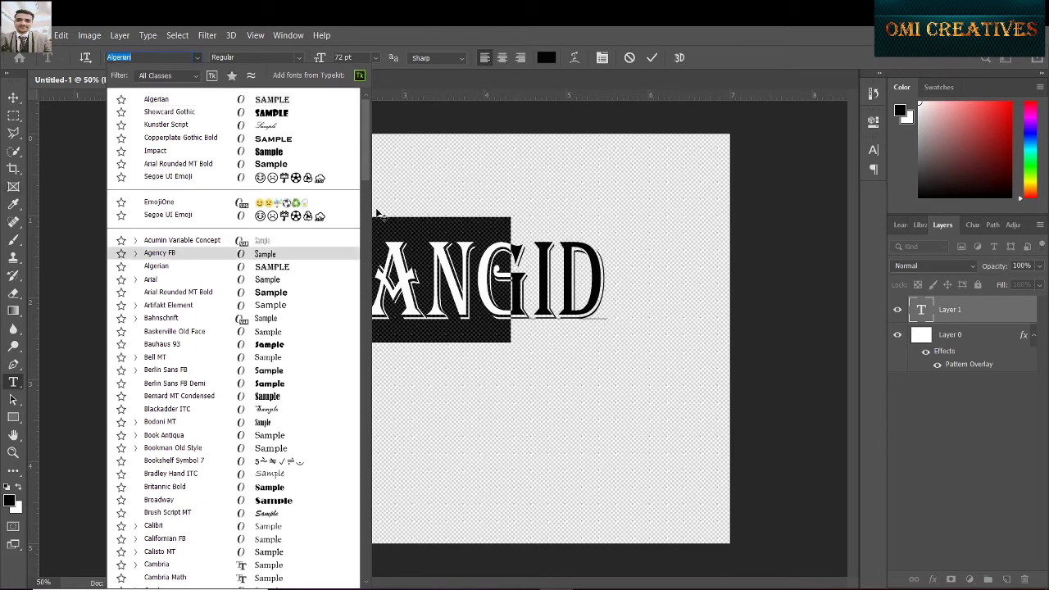
left_click(186, 140)
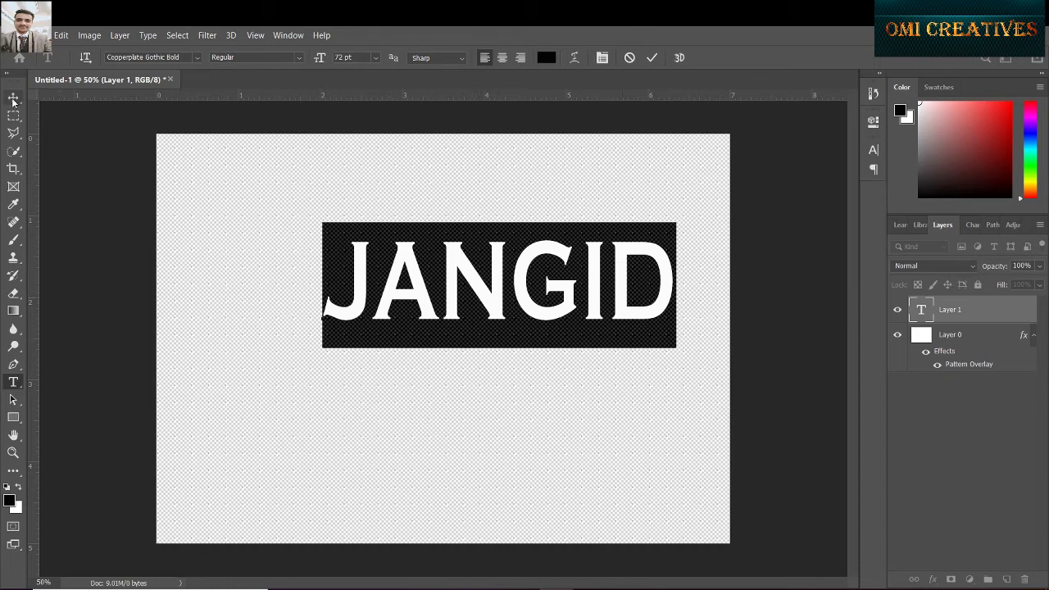
left_click(652, 57)
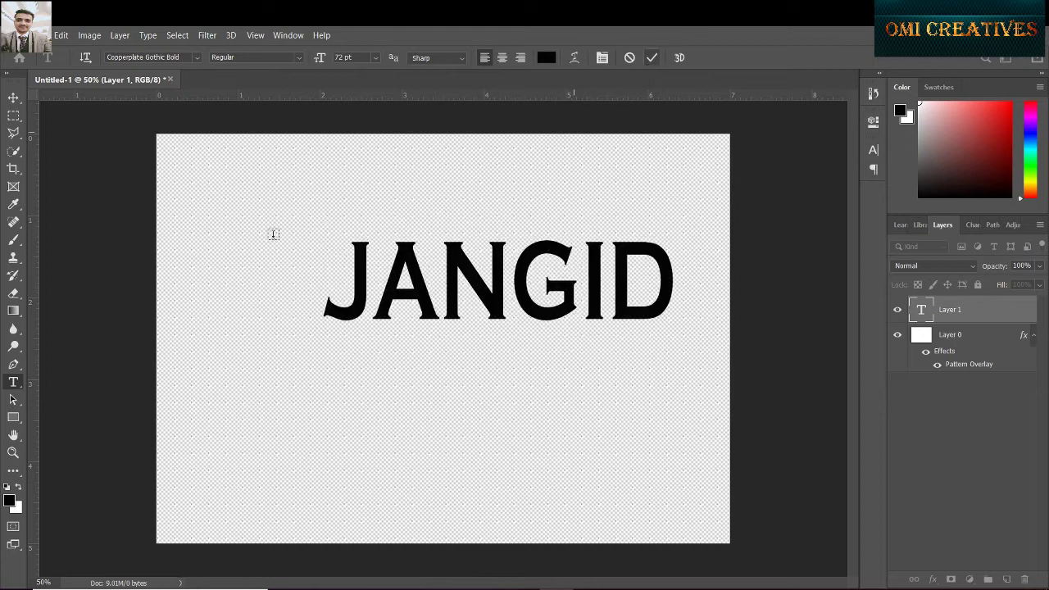
left_click(13, 98)
left_click_drag(482, 291, 443, 331)
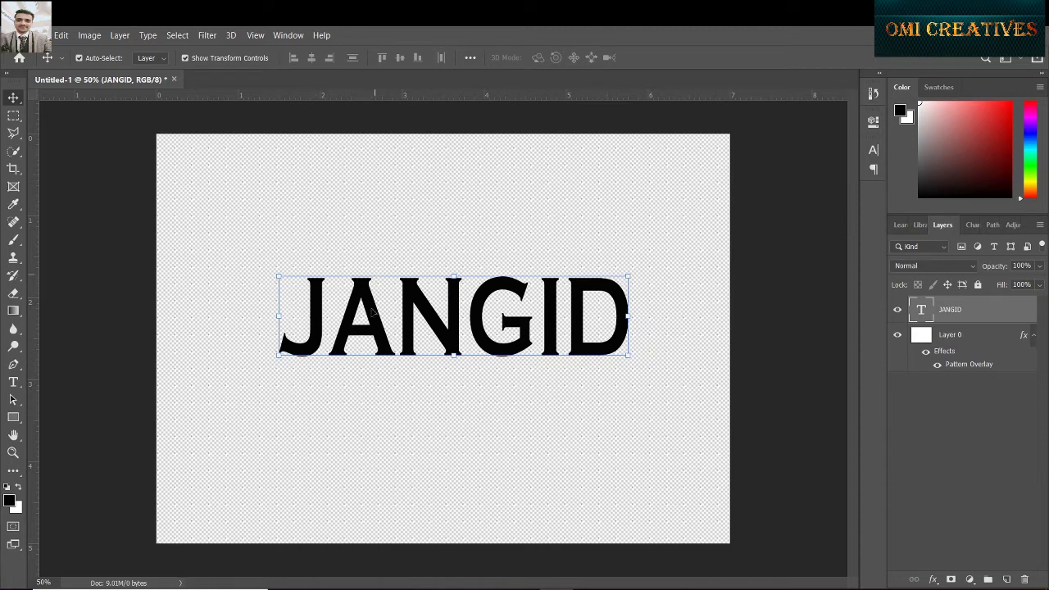
Step: Set the text's font size to 150 pt
key("t")
double_click(371, 326)
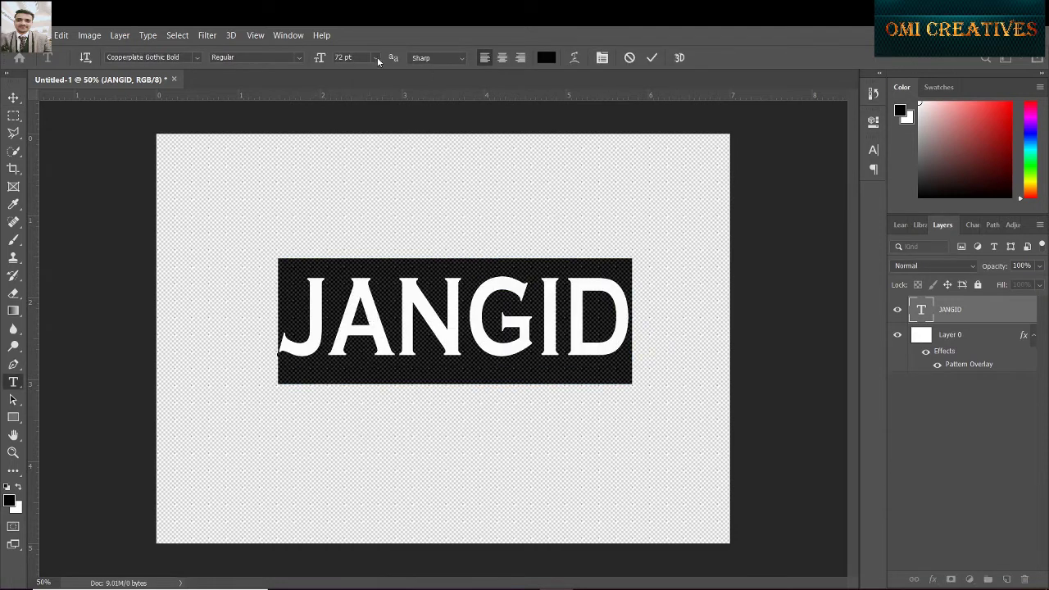
left_click(374, 59)
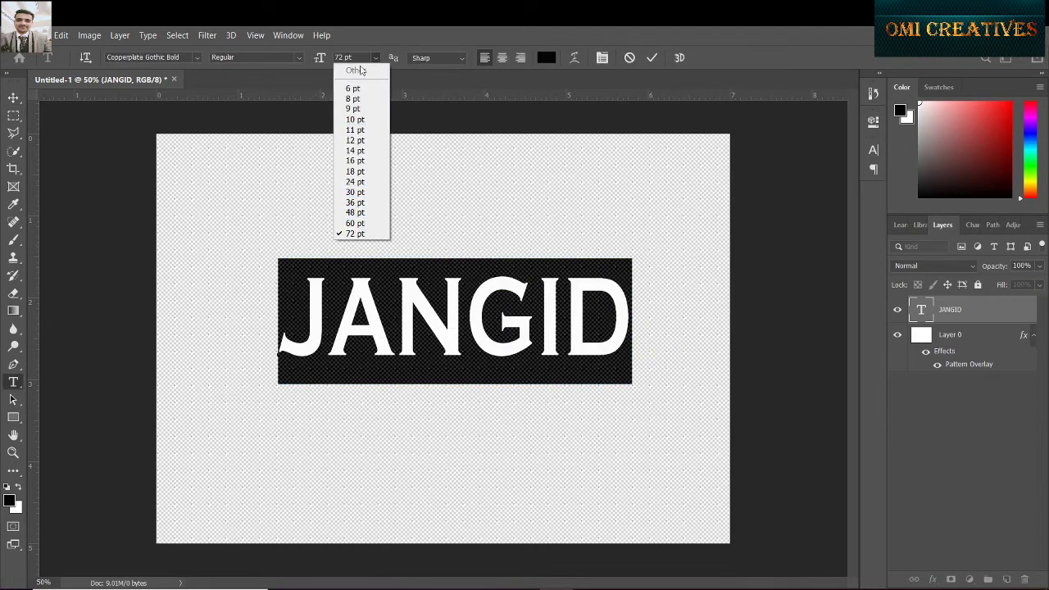
left_click(360, 57)
left_click(360, 57)
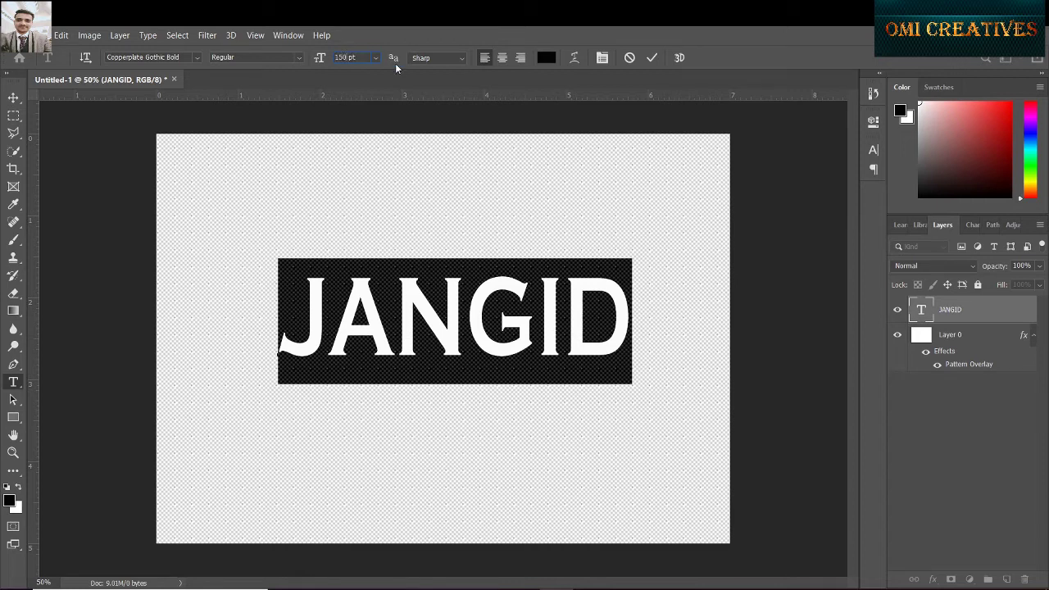
left_click(651, 58)
key("v")
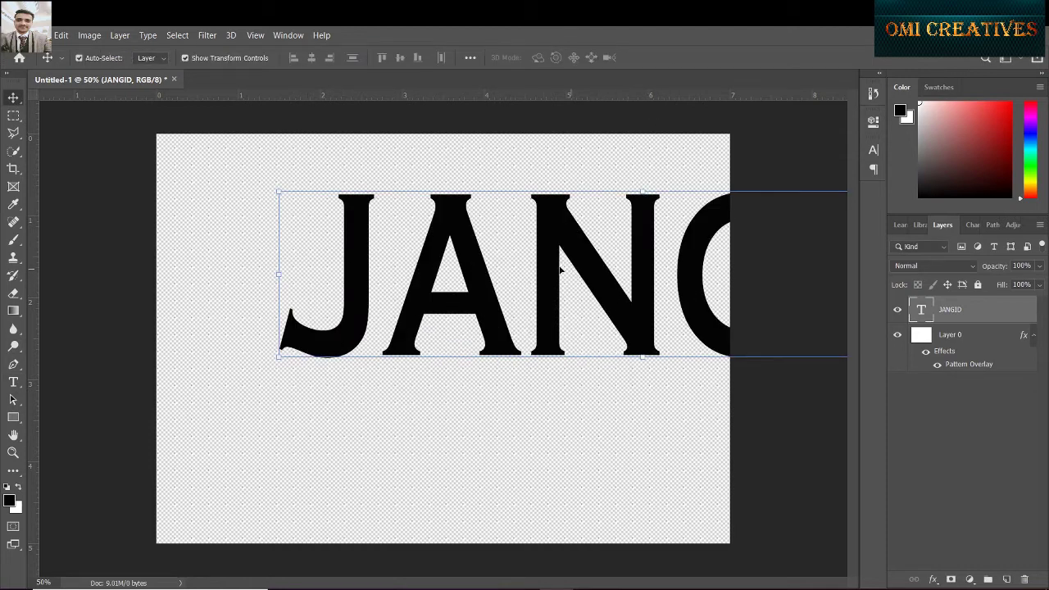
Step: Set the text's font size to 100 pt and reposition the text so it fits centrally within the canvas
double_click(547, 219)
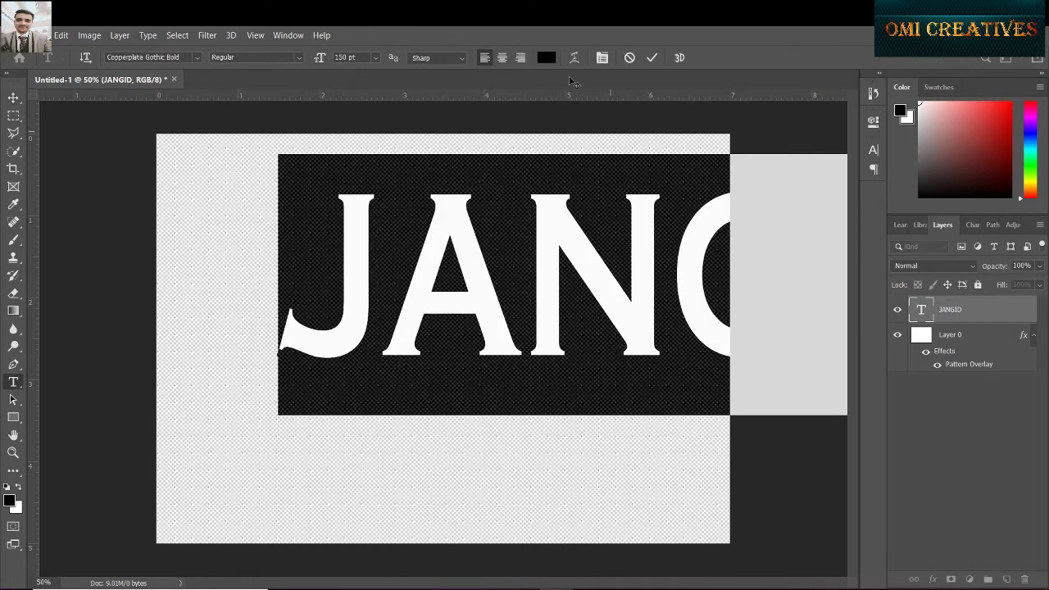
left_click(377, 58)
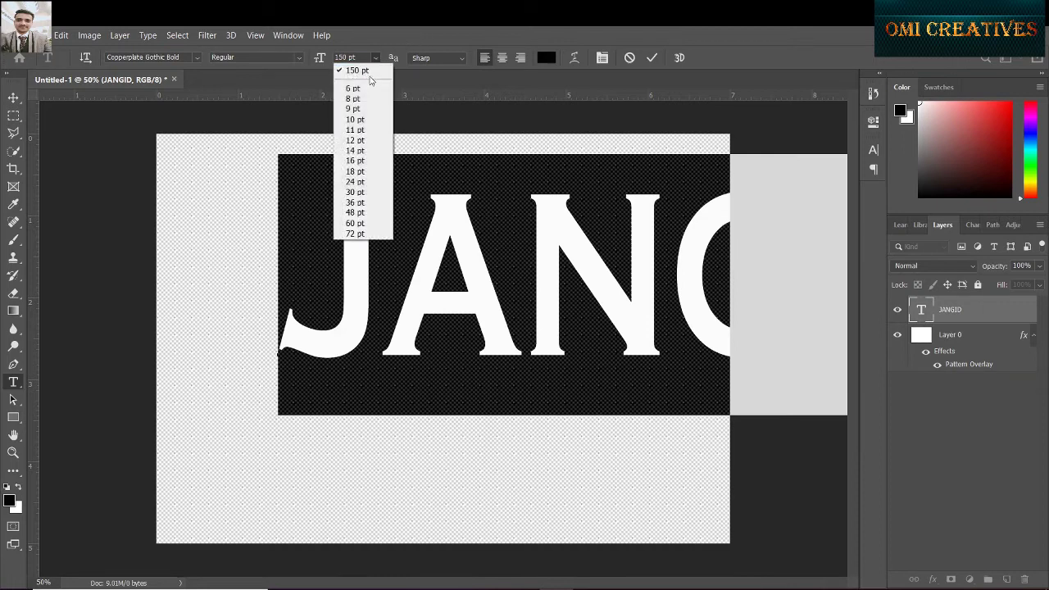
left_click(350, 58)
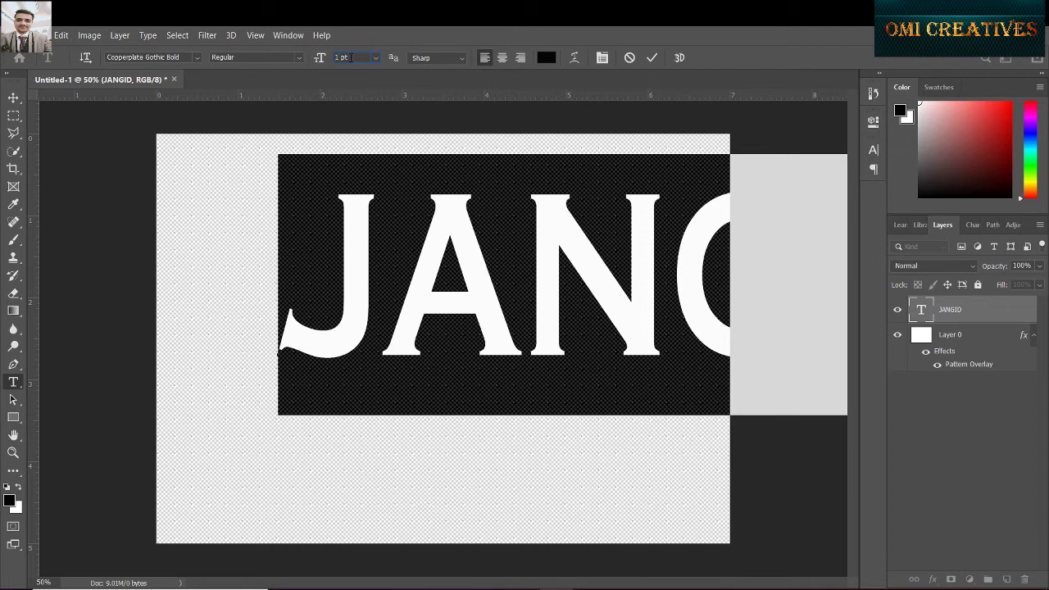
type("100")
key("Return")
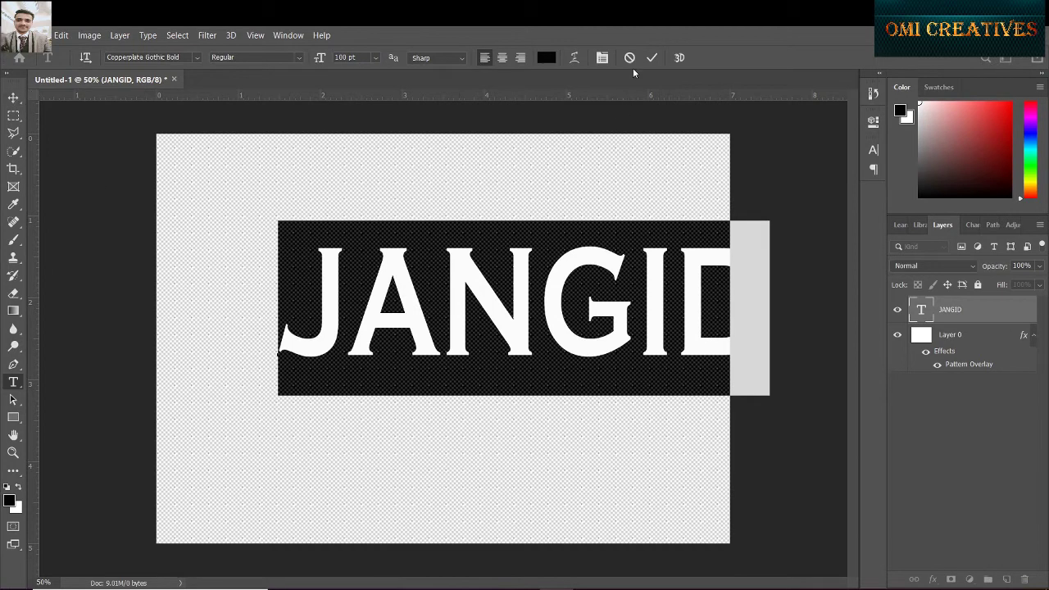
left_click(651, 57)
key("v")
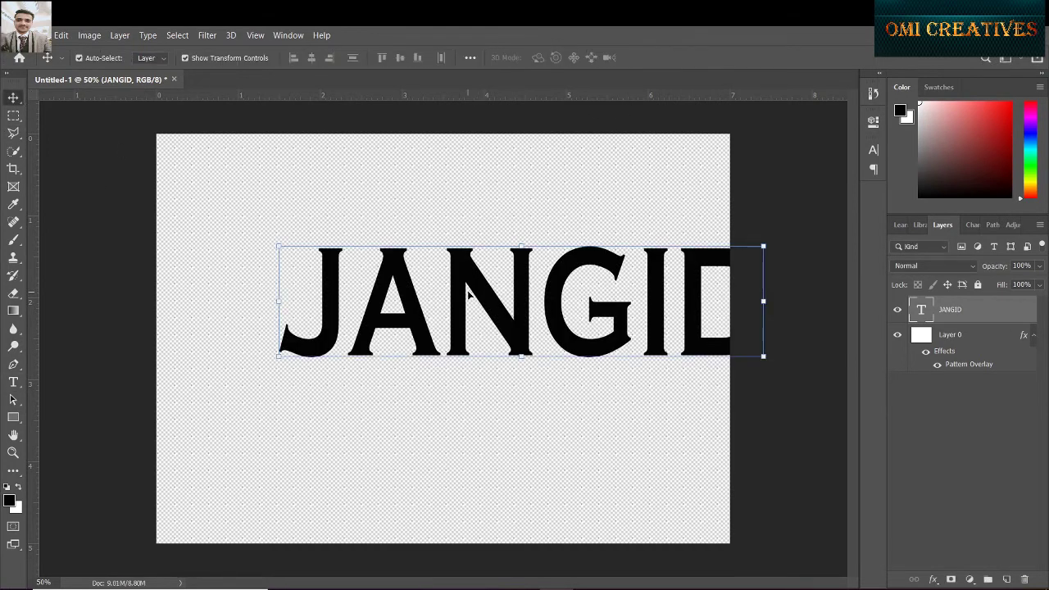
left_click_drag(468, 279, 398, 304)
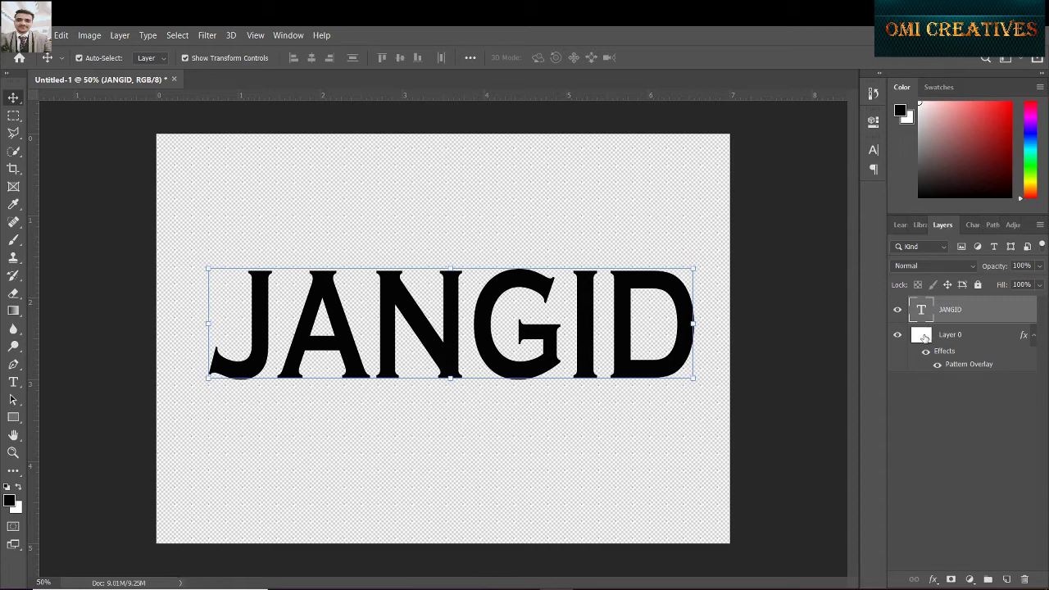
Step: Try to apply a black-to-white radial gradient to the dot-patterned background layer
left_click(924, 339)
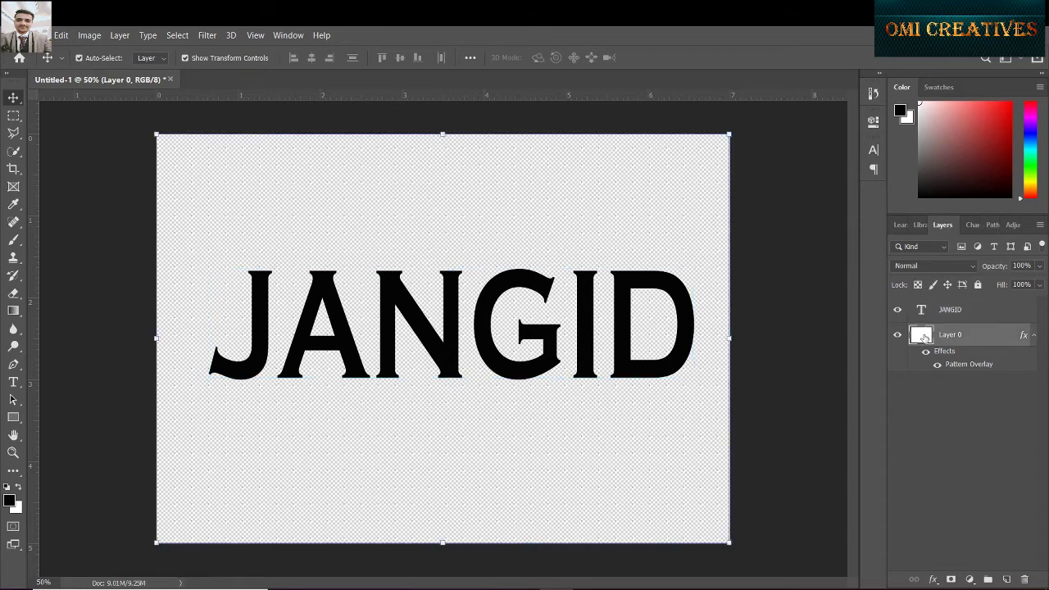
left_click(13, 312)
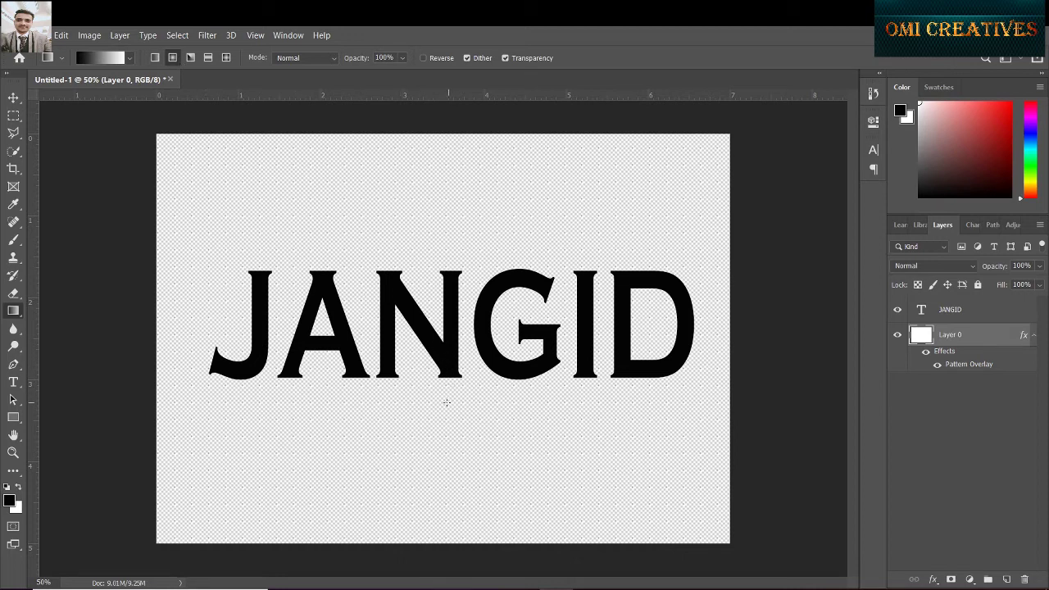
left_click_drag(459, 385, 44, 384)
scroll(540, 326, "down", 2)
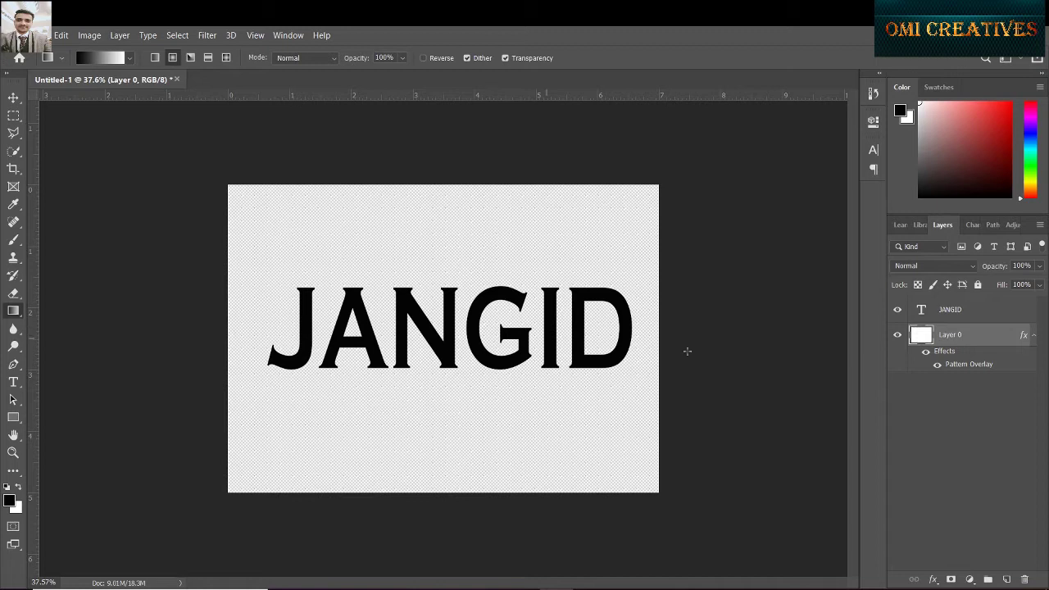
Step: Add a blank layer between the text and the patterned layer, try a black-to-white radial gradient on it, and undo the gradient
left_click(1006, 579)
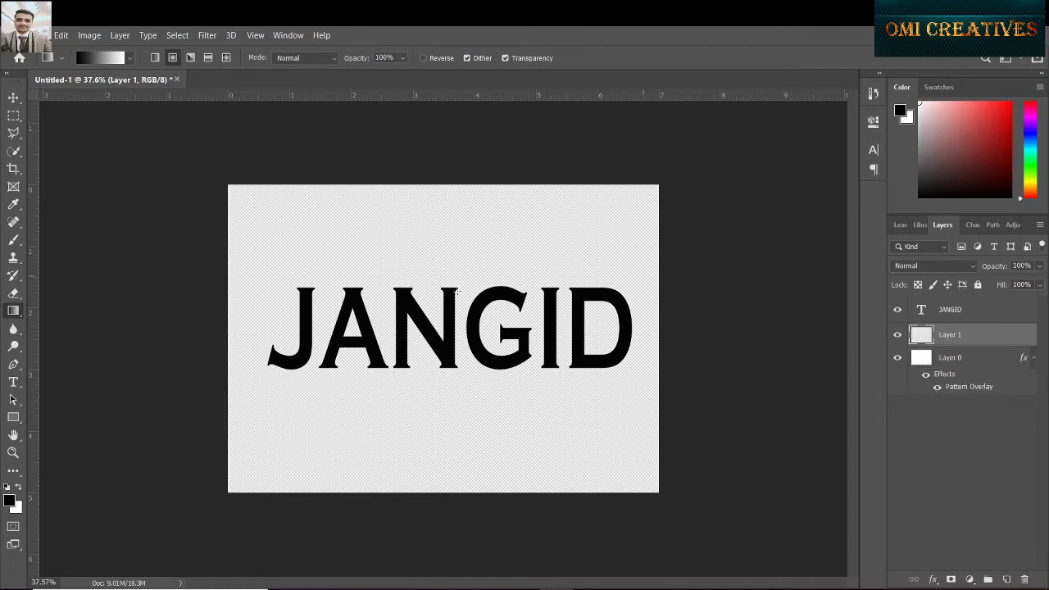
left_click_drag(452, 387, 131, 367)
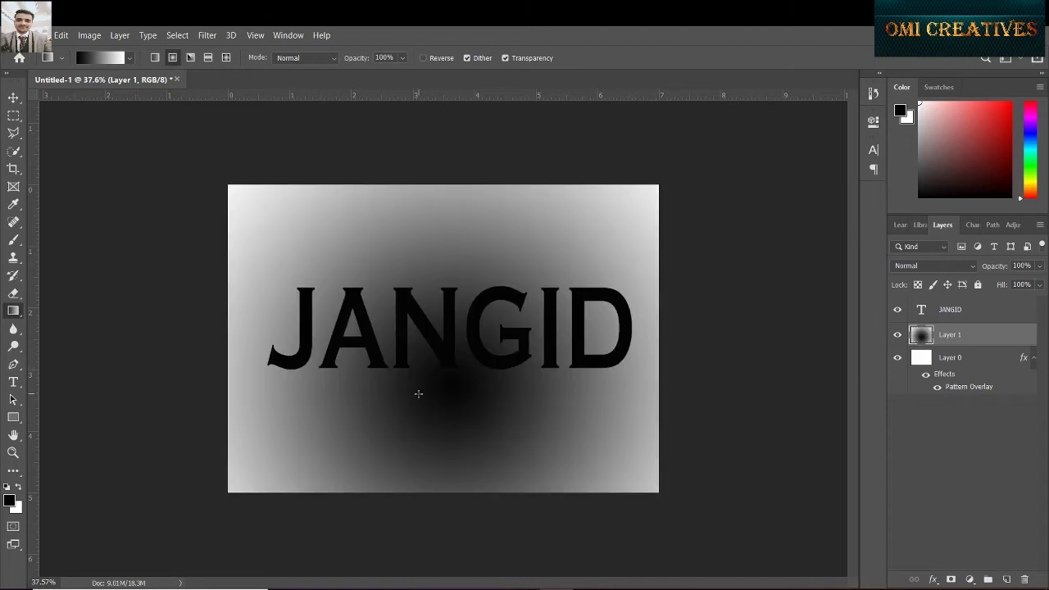
key("ctrl+z")
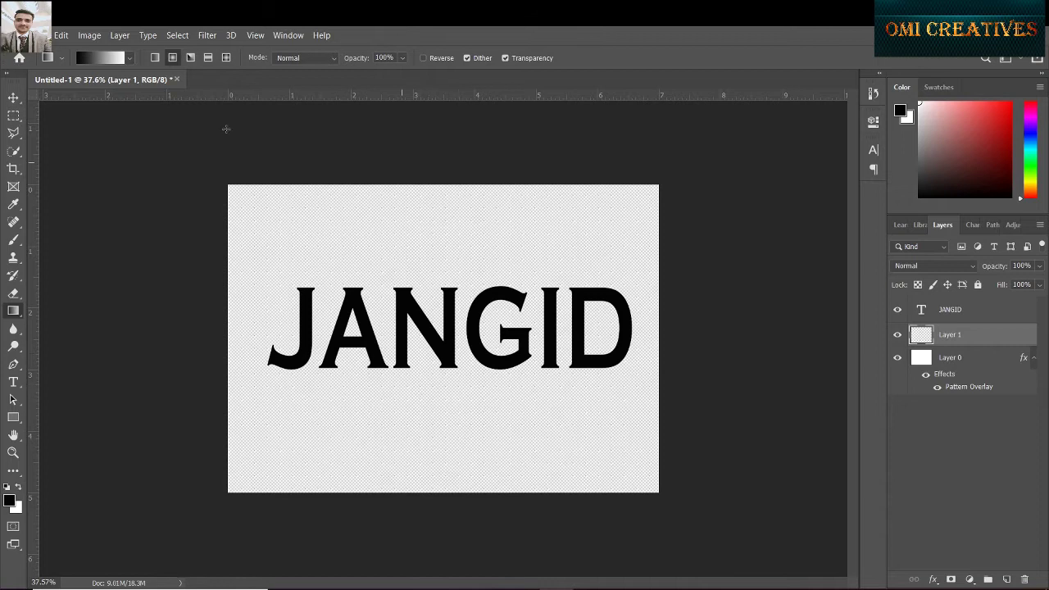
Step: Set the gradient's starting color stop to near-white #fffafa
left_click(153, 58)
left_click(129, 59)
left_click(129, 59)
left_click(107, 58)
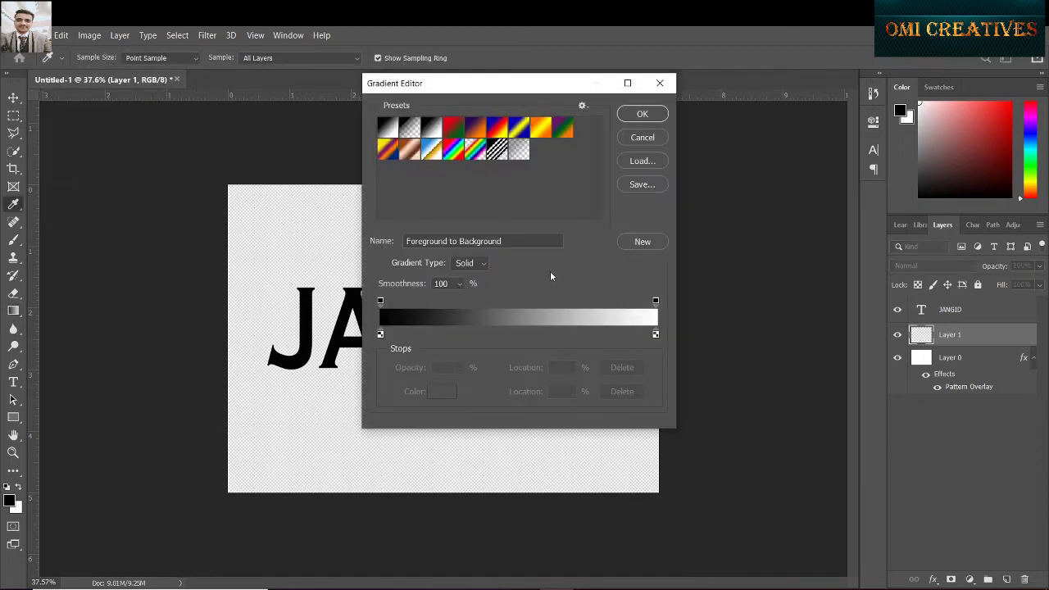
double_click(380, 335)
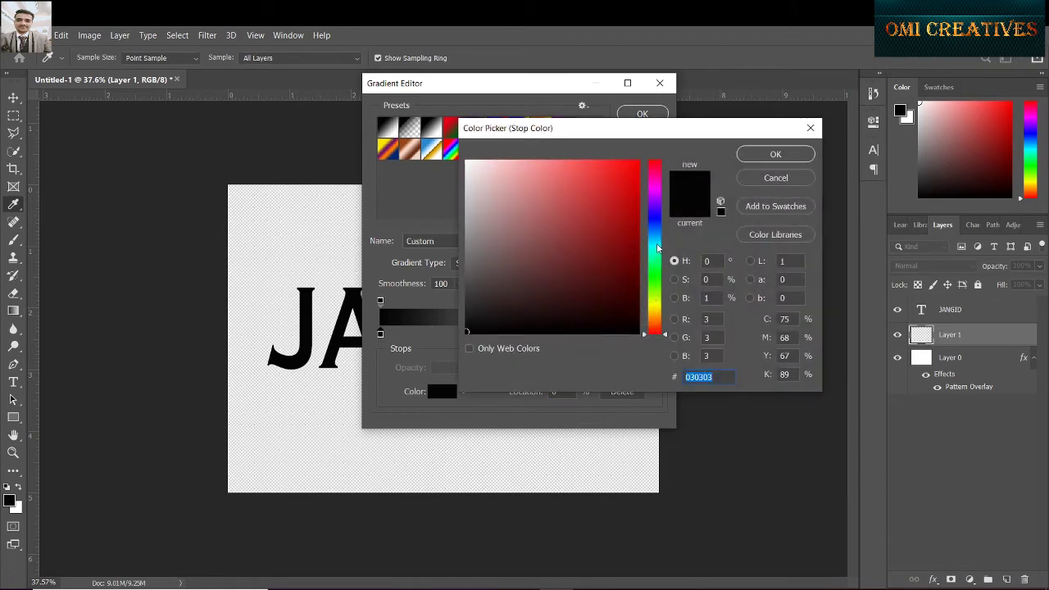
mouse_move(467, 329)
left_mouse_down()
mouse_move(468, 142)
mouse_move(469, 159)
left_mouse_up()
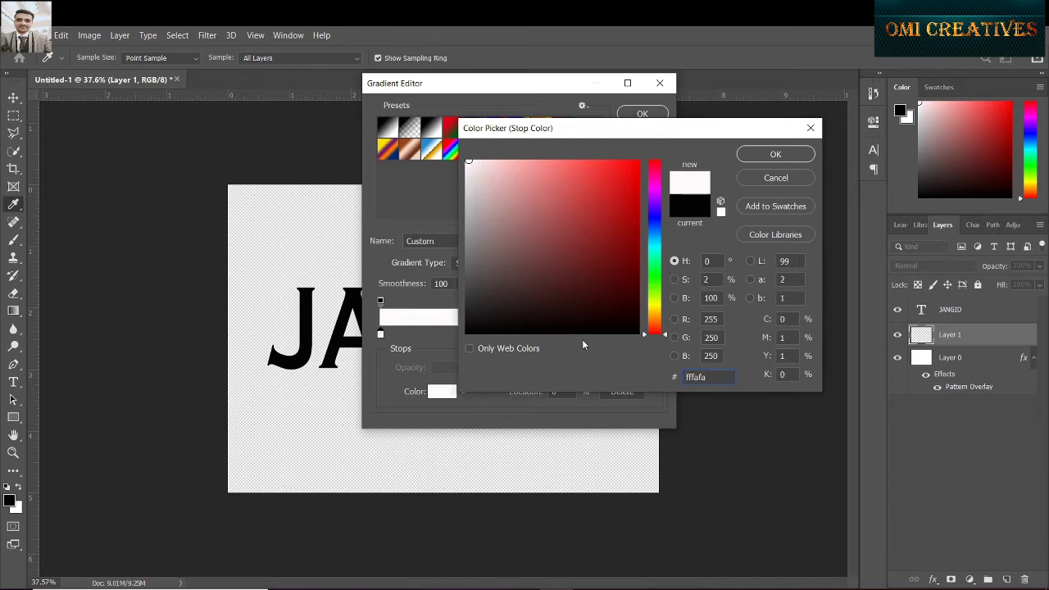
left_click(775, 154)
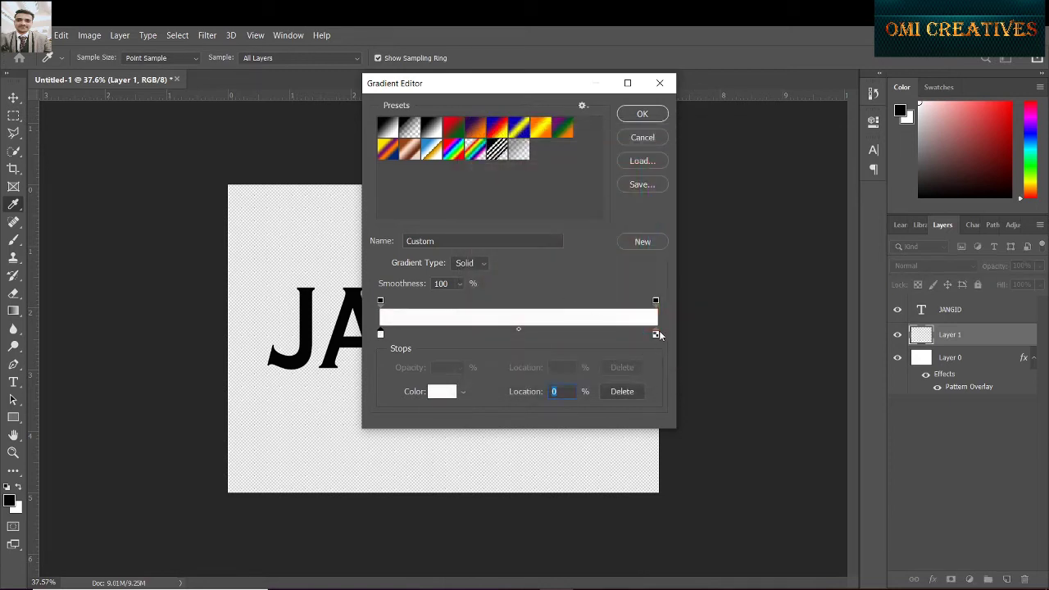
Step: Set the gradient's end color stop to light green #71fea9 and fill Layer 1 with the radial gradient from the canvas center outward
double_click(656, 335)
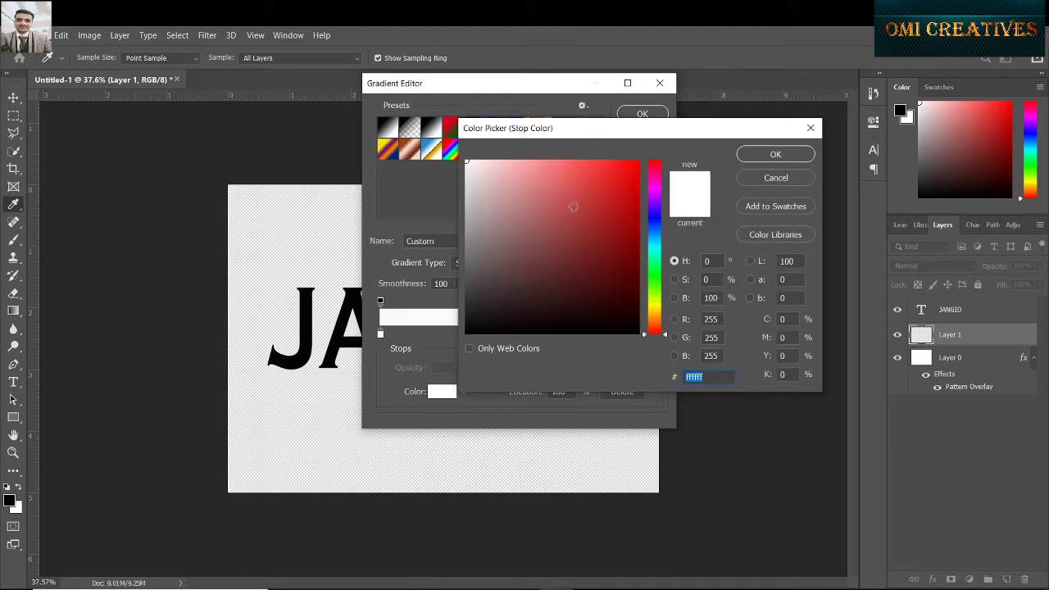
left_click(661, 265)
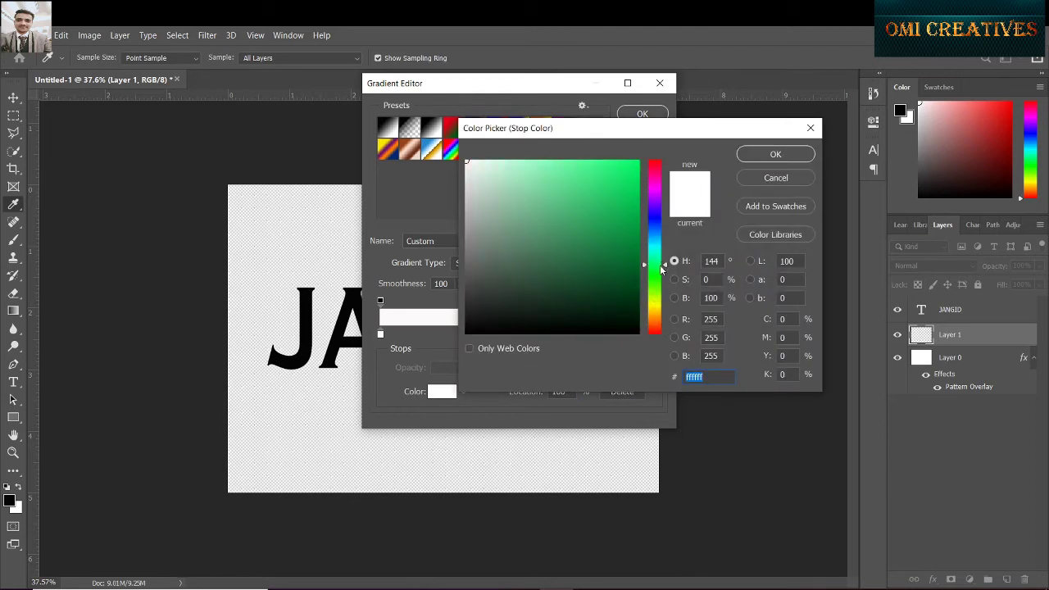
left_click(561, 162)
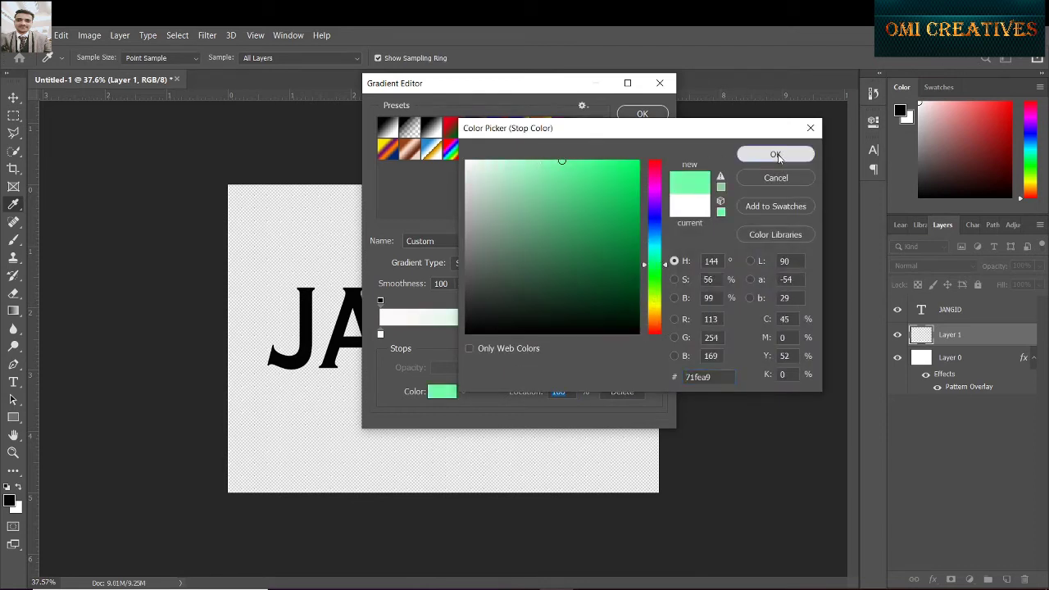
left_click(775, 154)
left_click(656, 113)
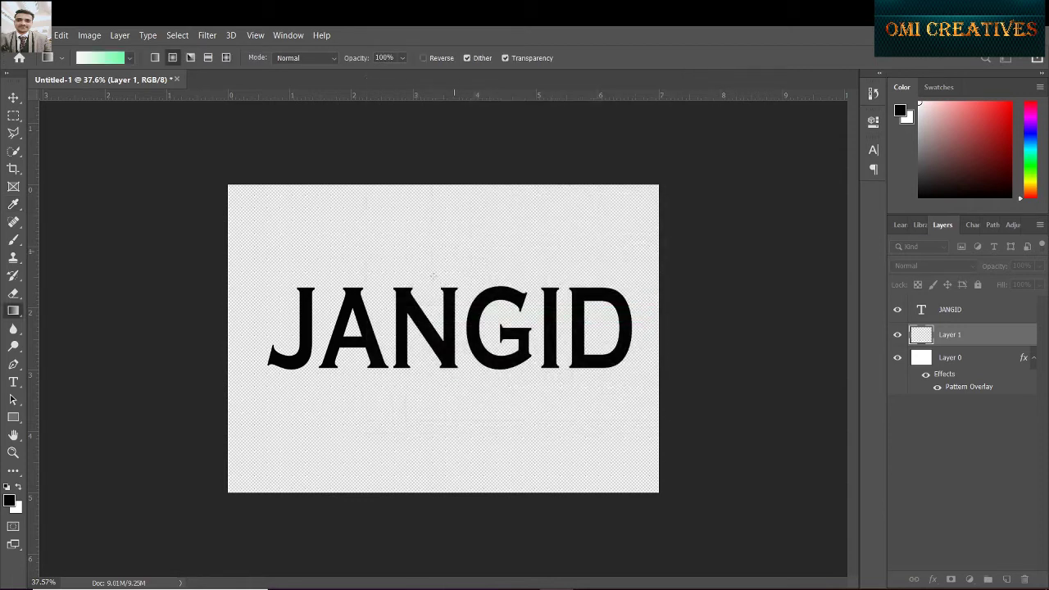
left_click_drag(443, 328, 98, 321)
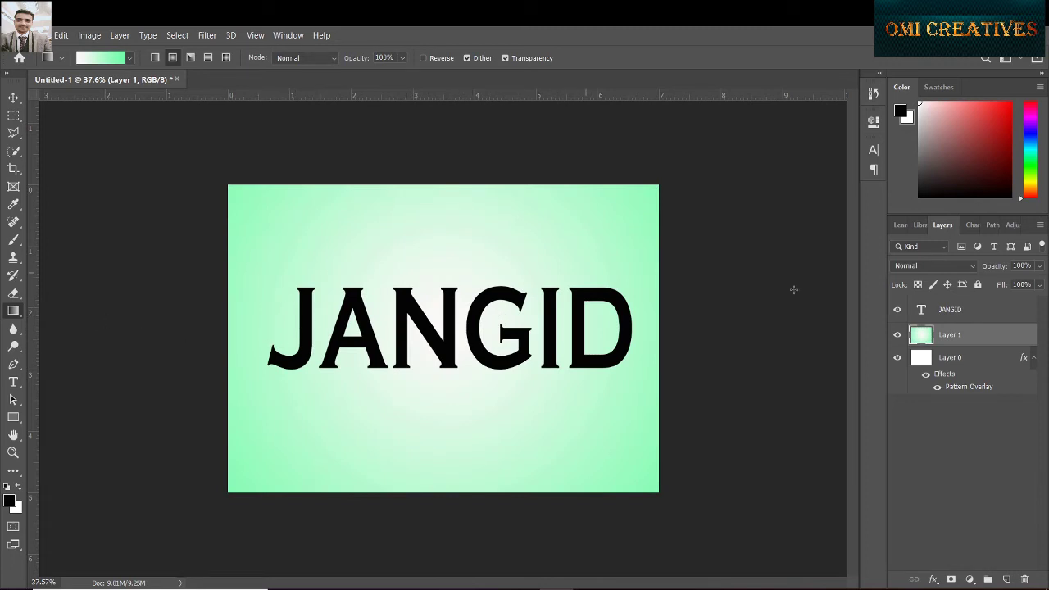
Step: Place the timbles_stock_fire_in_progress image from the wallpapers folder above the text layer
left_click(948, 311)
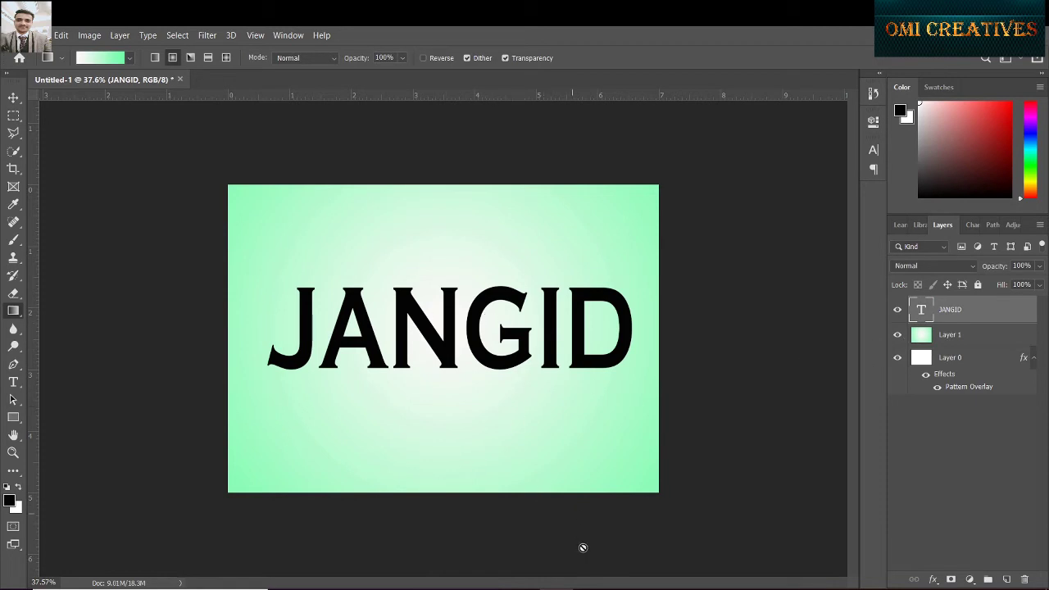
left_click(344, 586)
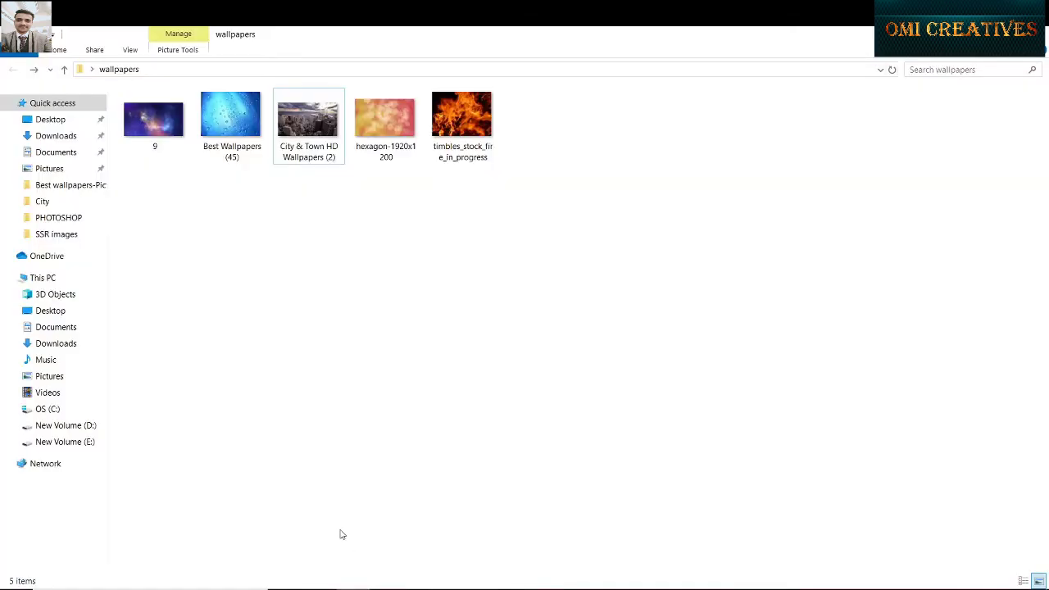
left_click_drag(461, 123, 453, 324)
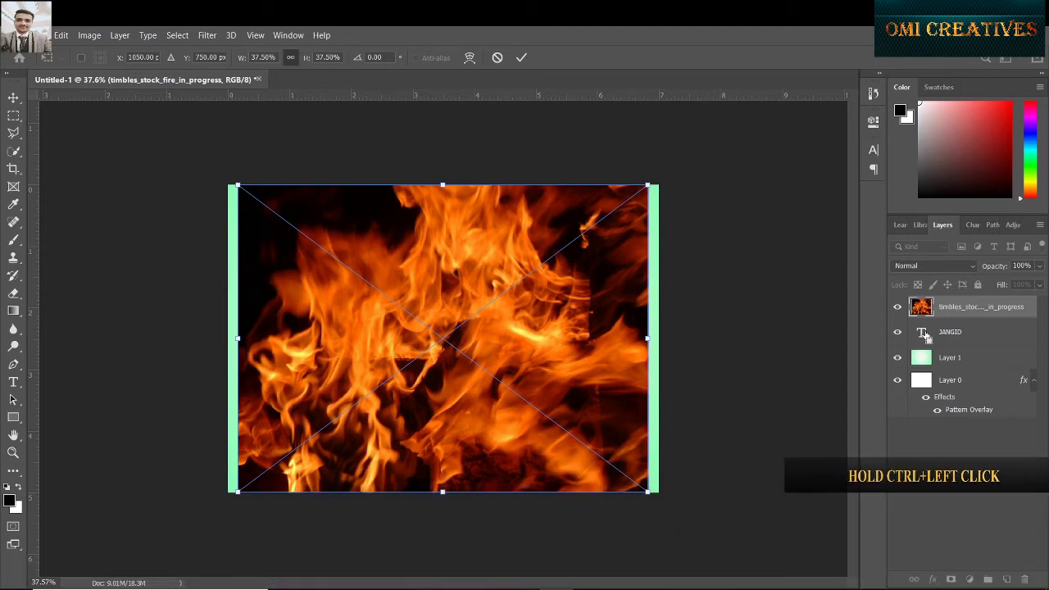
key("g")
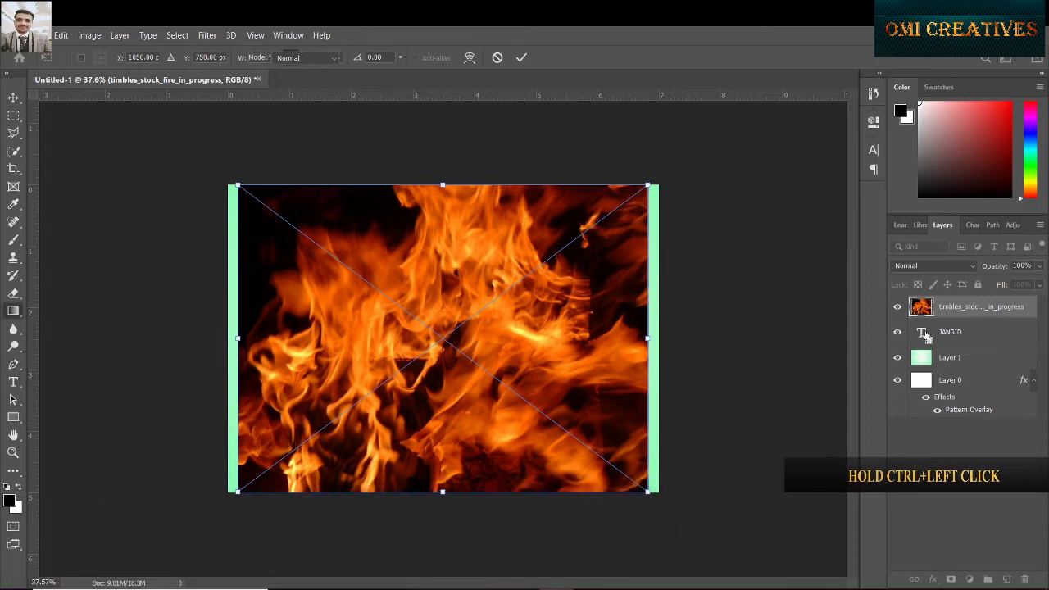
Step: Load the text layer's outline as a selection and mask the fire image to the letter shapes
left_click(924, 334, "ctrl")
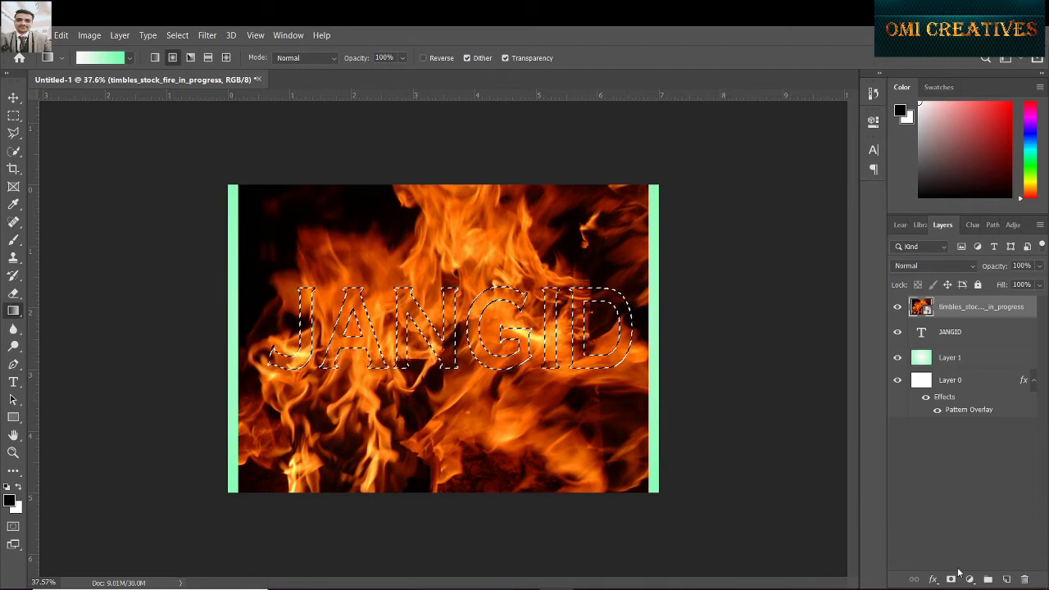
left_click(950, 579)
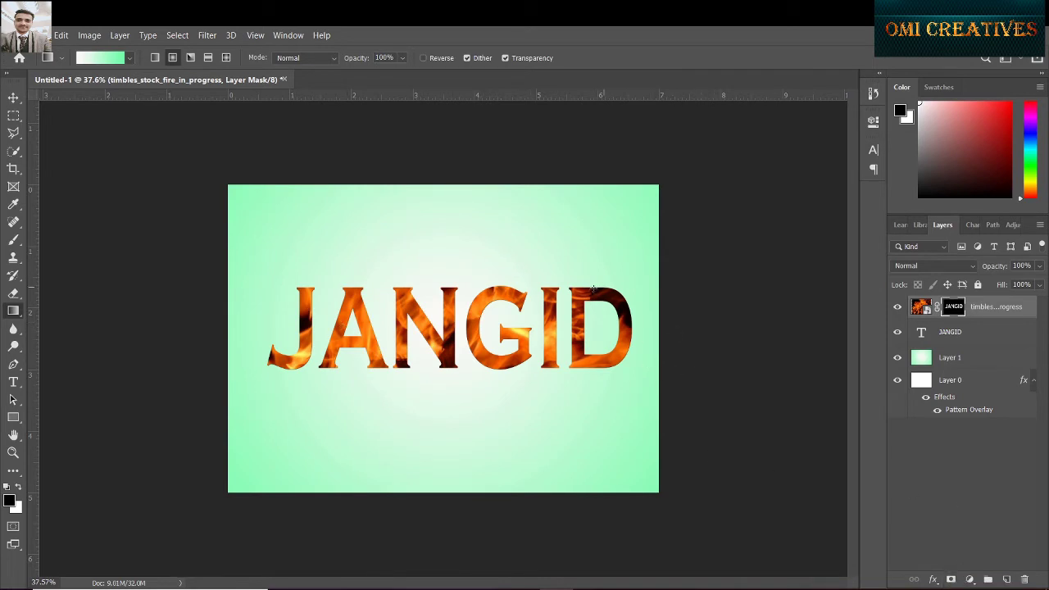
key("ctrl+plus")
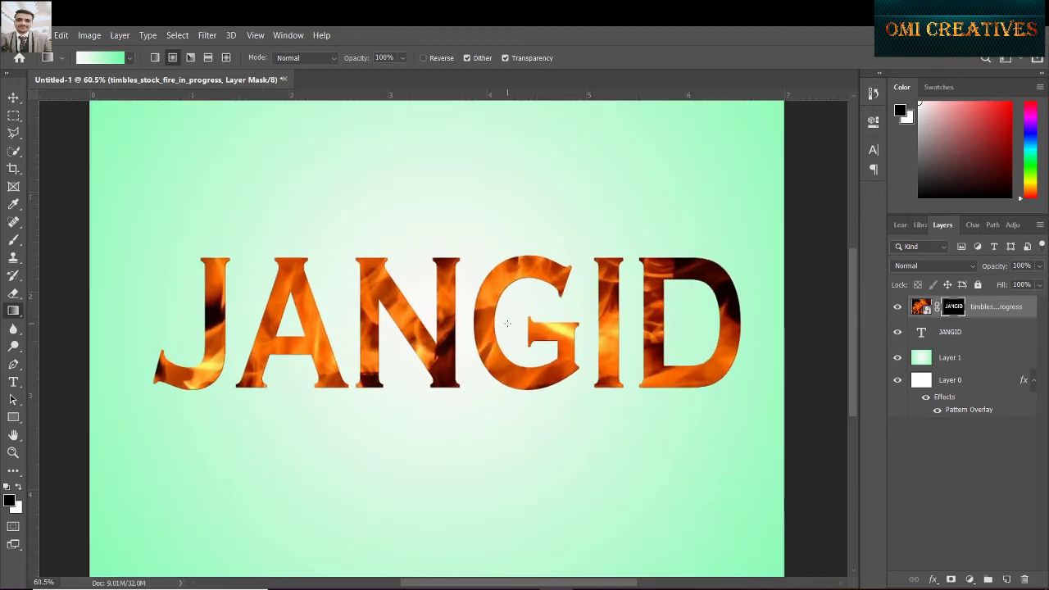
key("ctrl+minus")
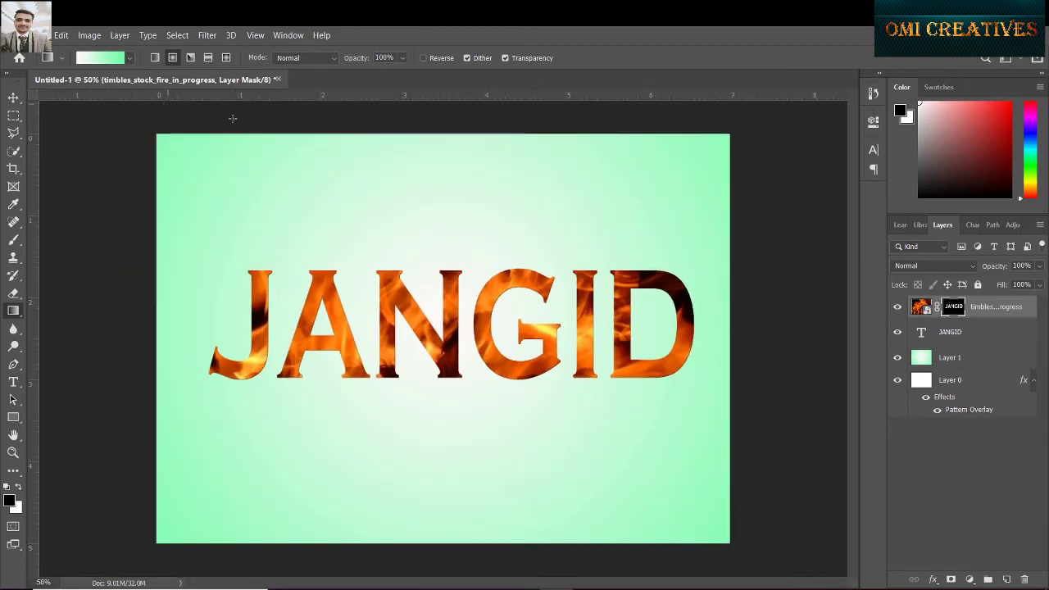
Step: Create a new Default Photoshop Size document, 7 x 5 in at 300 ppi with white background, and unlock its background layer
left_click(32, 35)
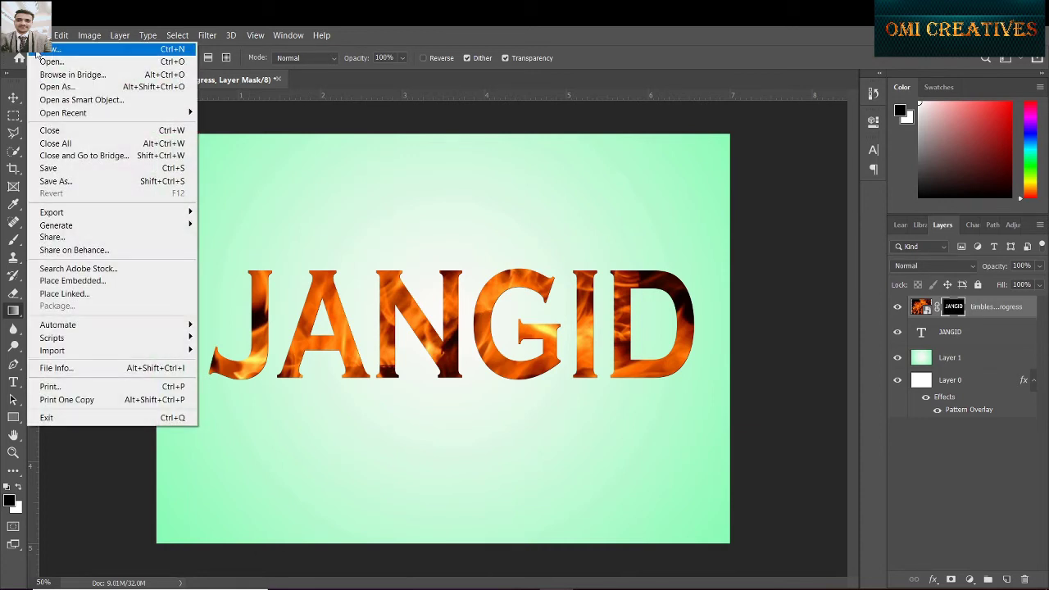
left_click(49, 61)
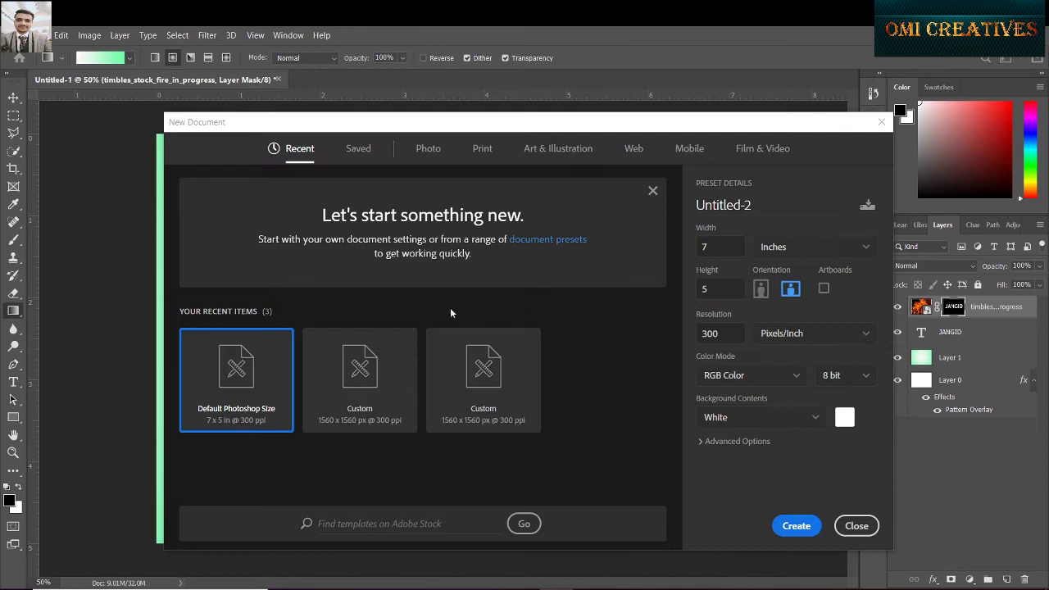
left_click(798, 526)
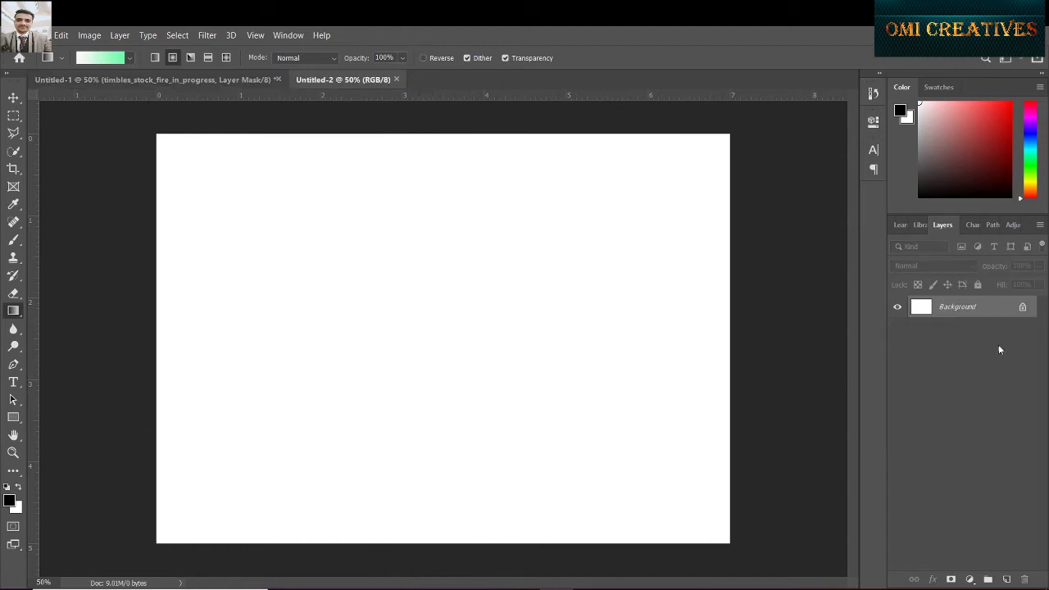
left_click(1021, 306)
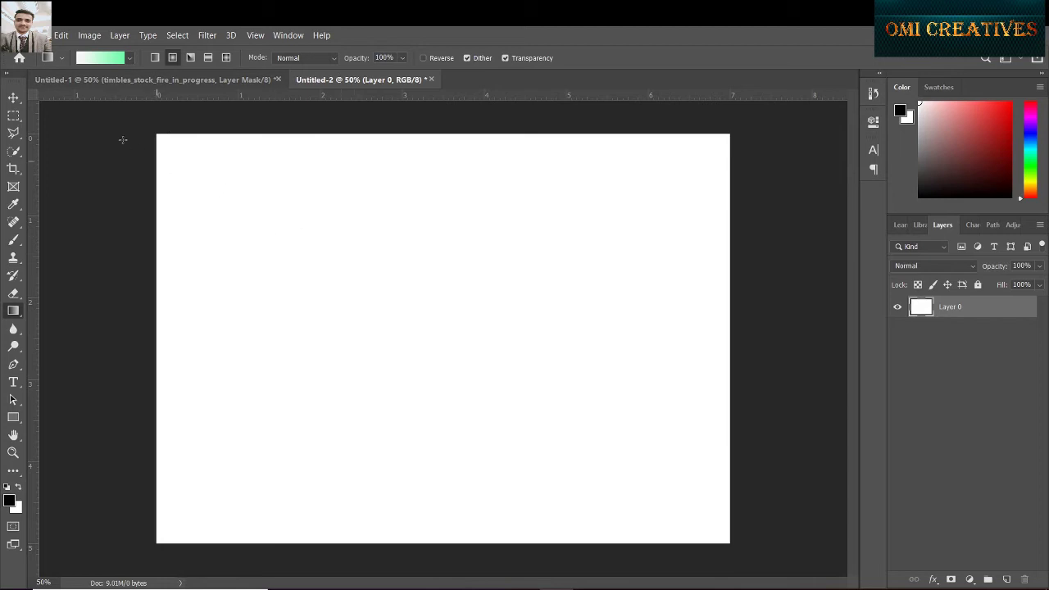
Step: Change the gradient's end color stop to blue #306fff, keeping the near-white starting stop
left_click(110, 61)
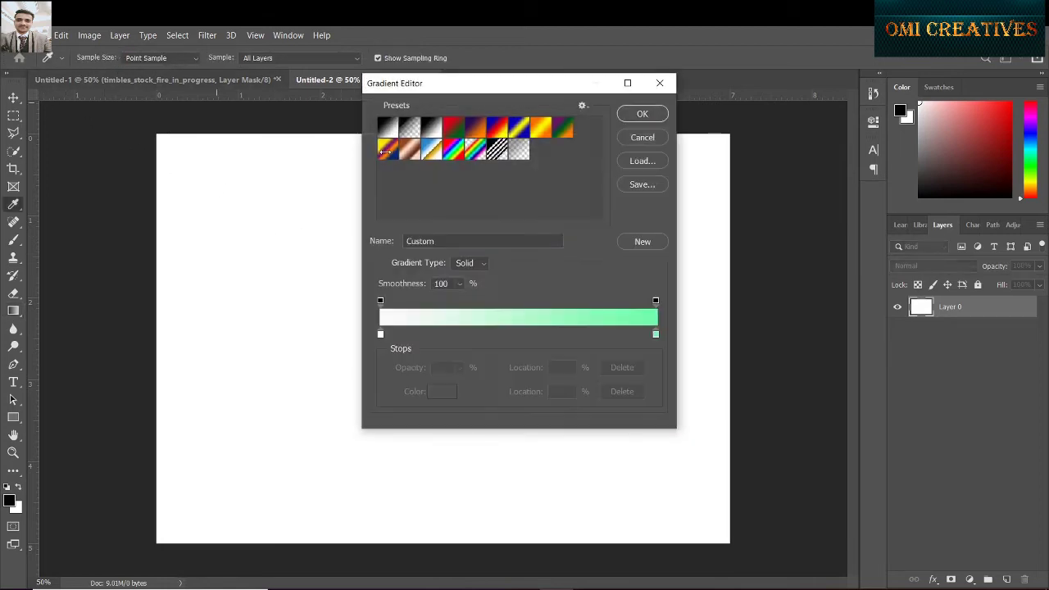
double_click(656, 335)
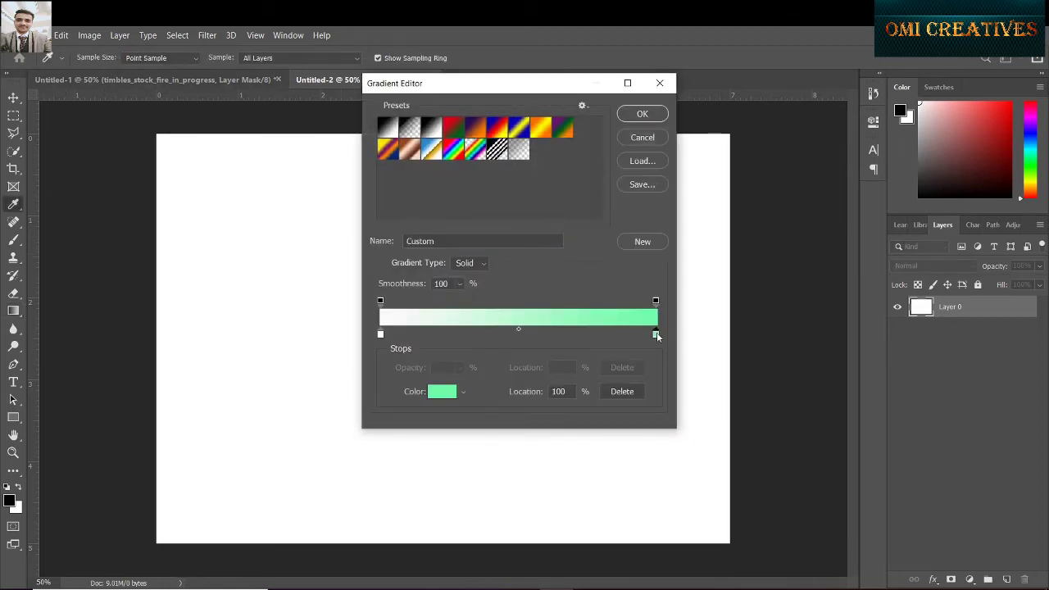
left_click(655, 229)
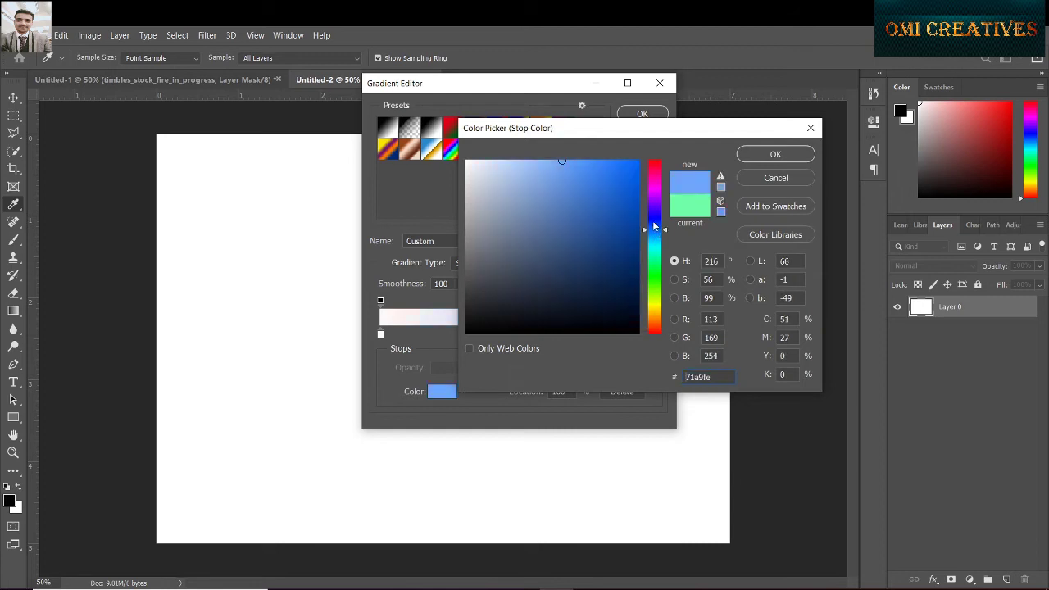
left_click(652, 219)
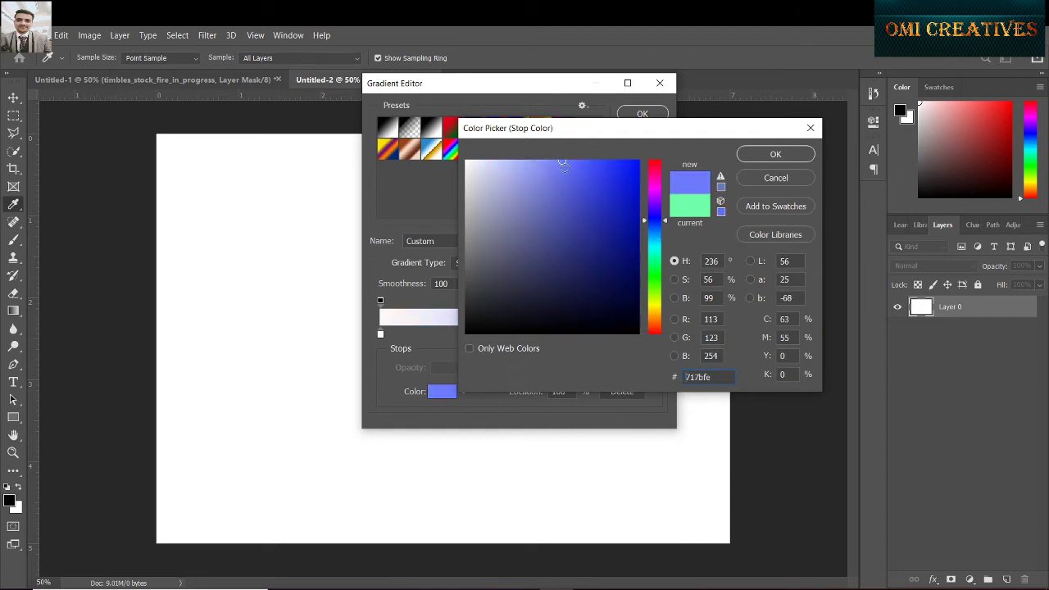
left_click_drag(669, 221, 668, 226)
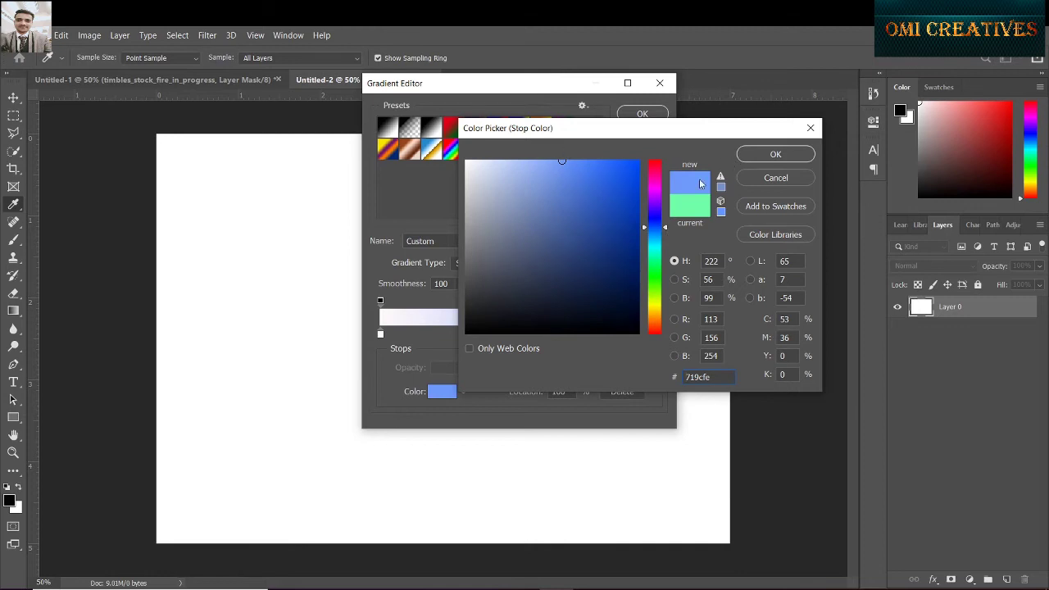
left_click(573, 168)
left_click(601, 157)
left_click_drag(601, 157, 606, 157)
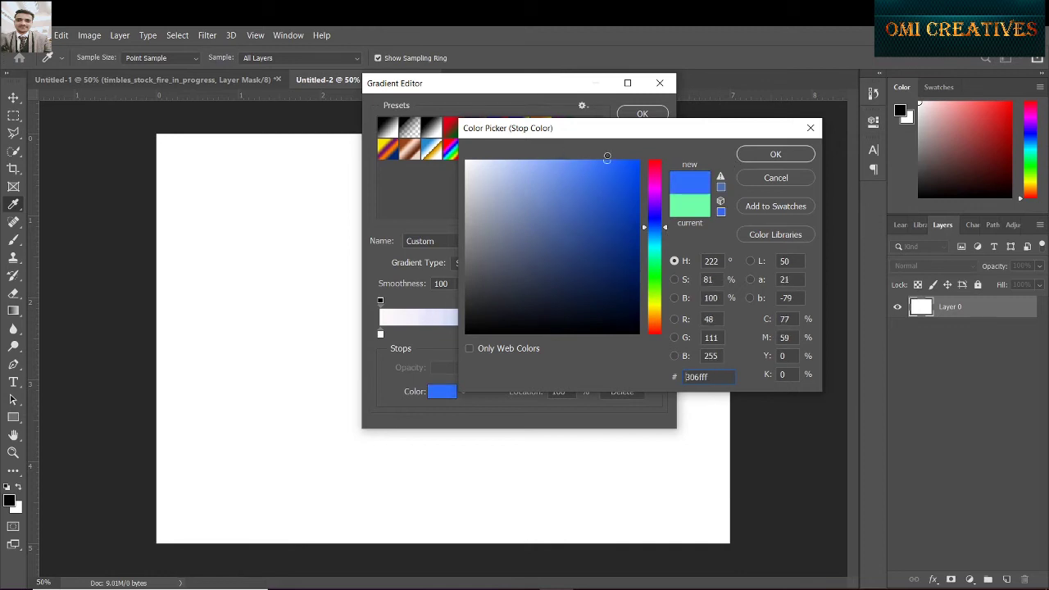
left_click(770, 155)
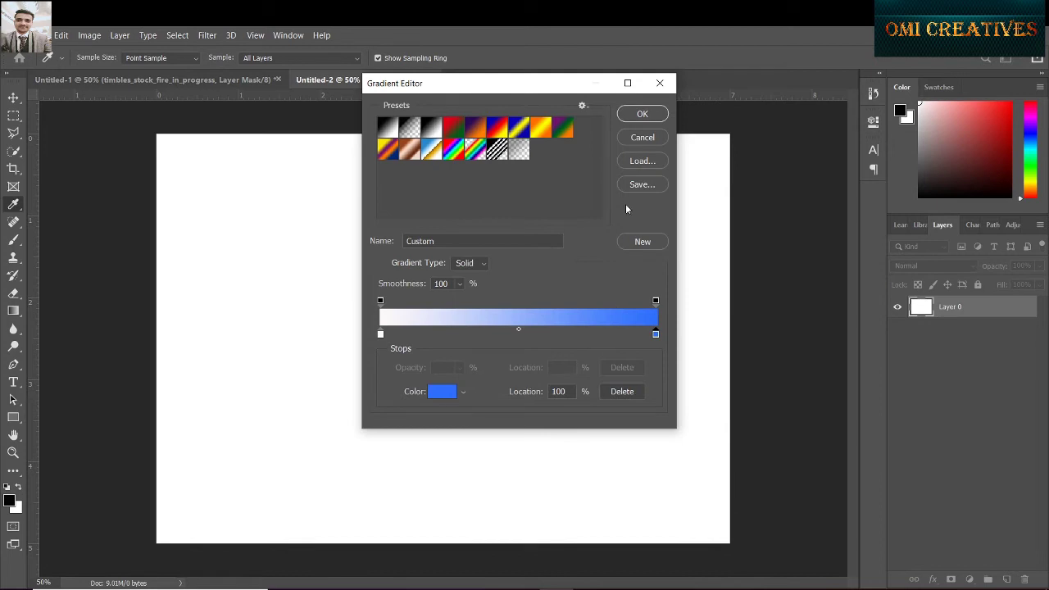
left_click(638, 116)
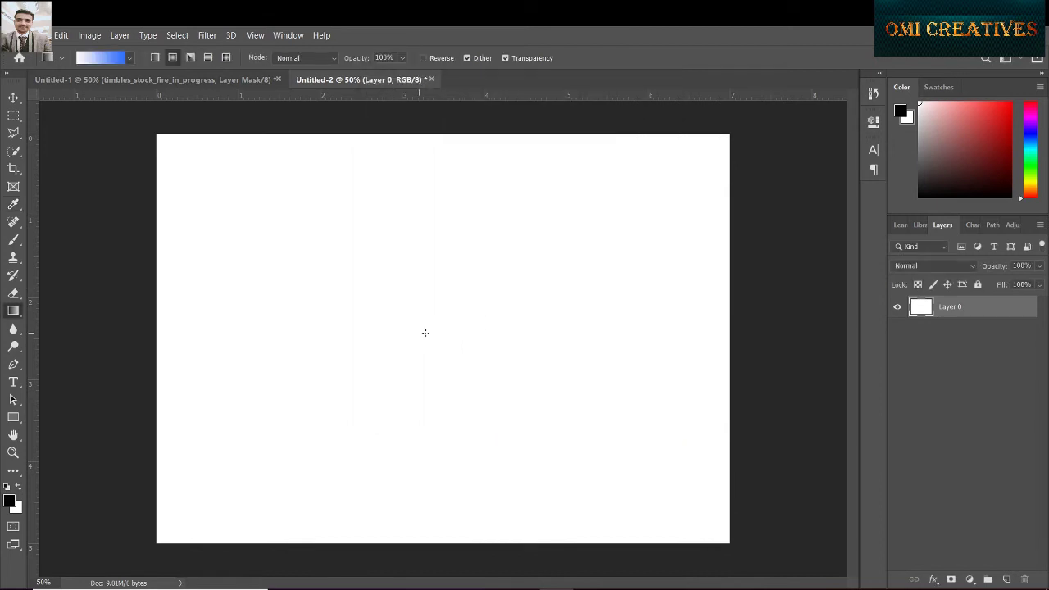
Step: Fill the unlocked background layer with the radial white-to-blue gradient from the canvas centre outward and add an empty layer above it
scroll(436, 342, "down", 3)
left_click_drag(389, 333, 102, 332)
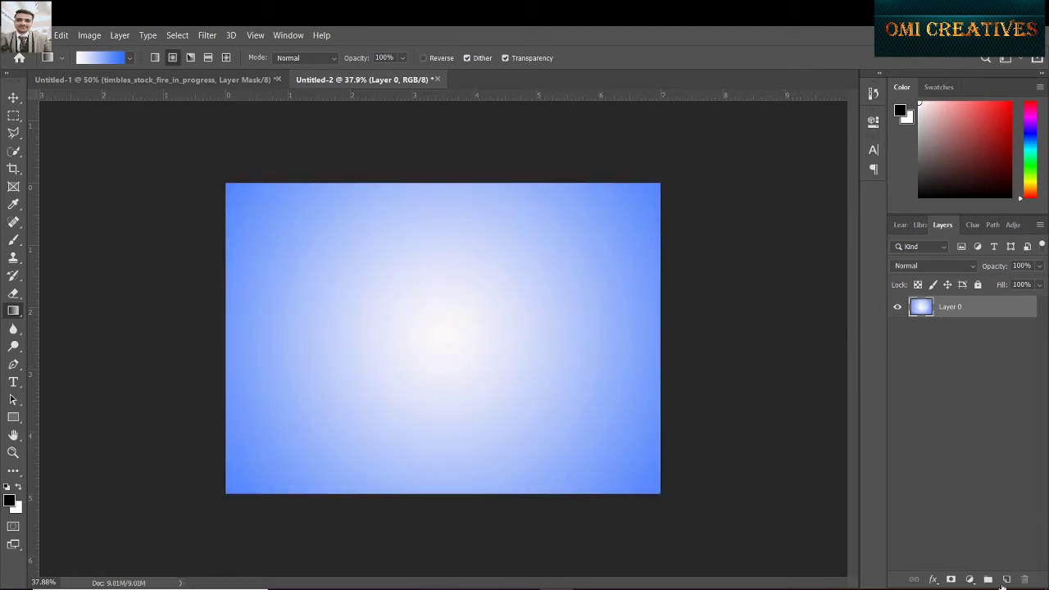
left_click(1006, 580)
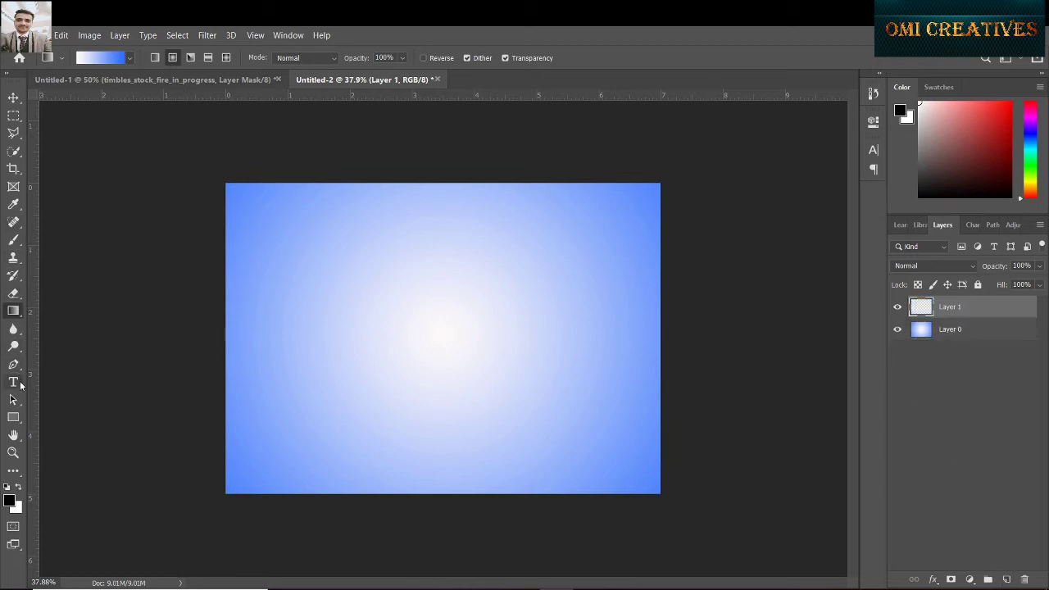
Step: Add the surname as a black 100 pt Copperplate Gothic Bold text layer and position it across the middle of the canvas
left_click(14, 383)
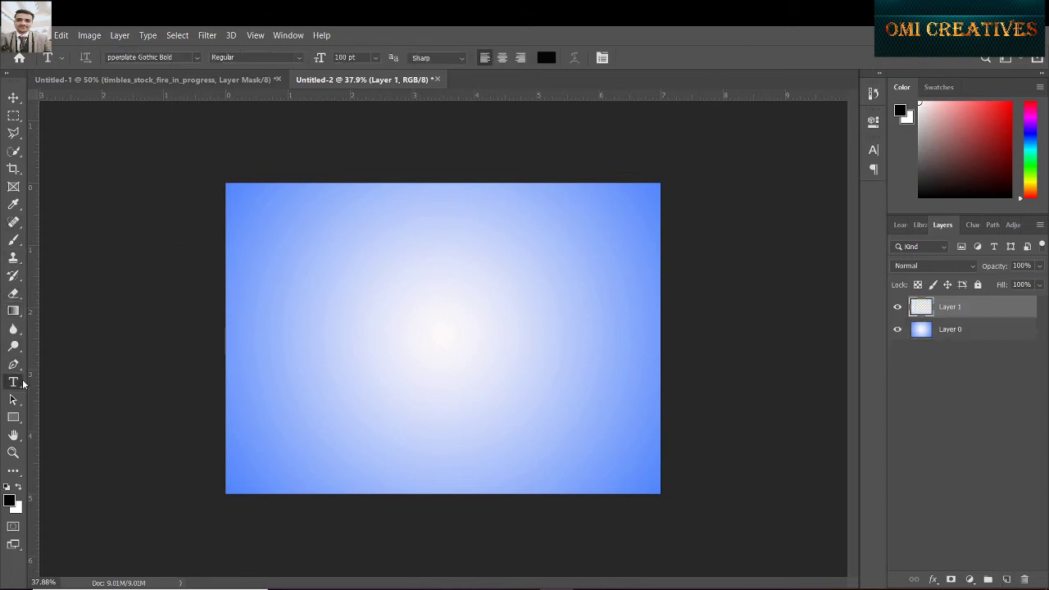
left_click(373, 319)
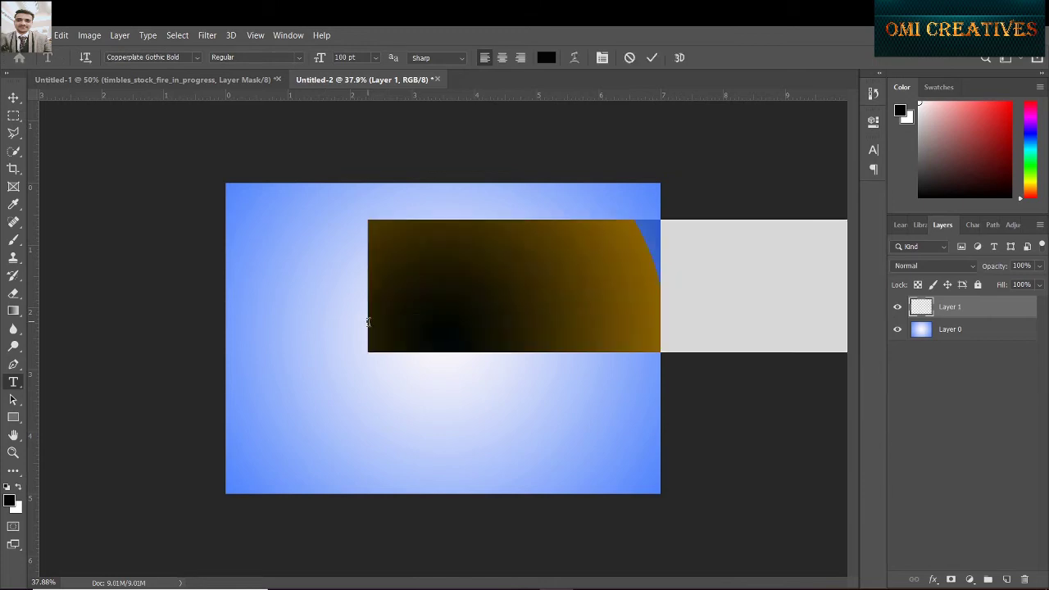
type("S")
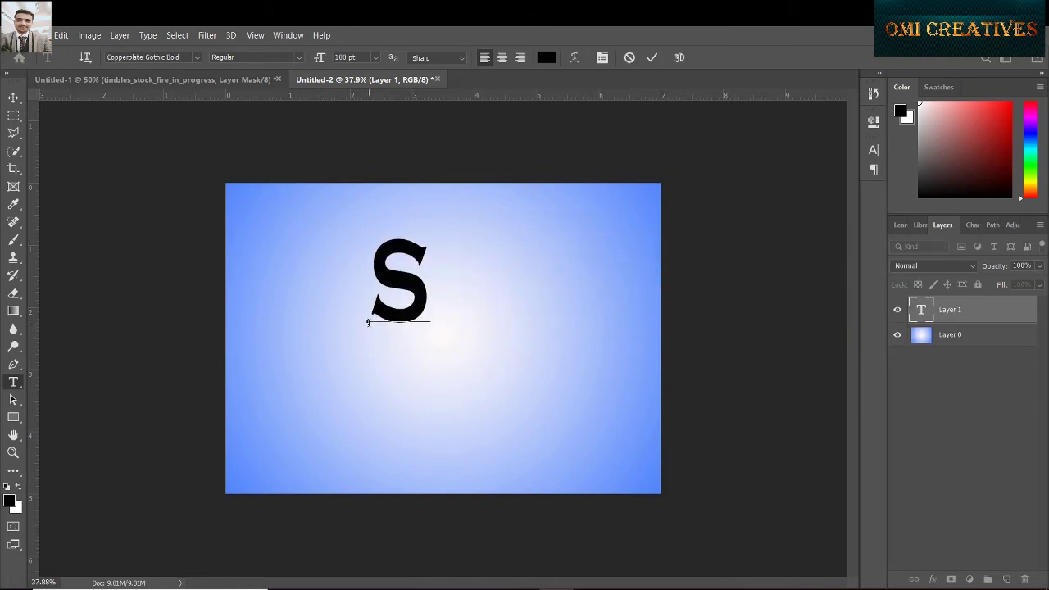
type("HAR")
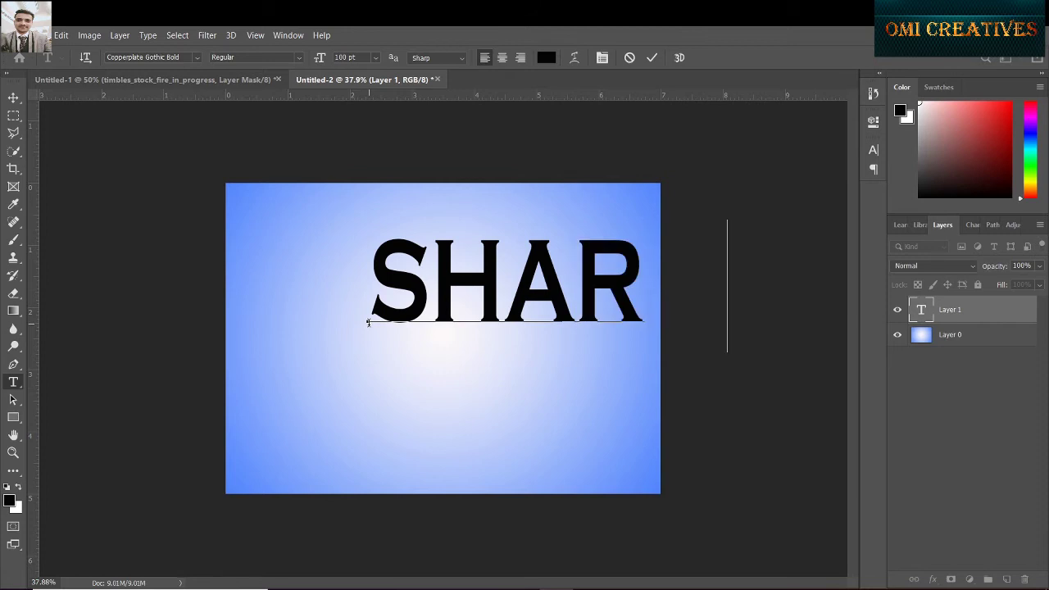
type("PE")
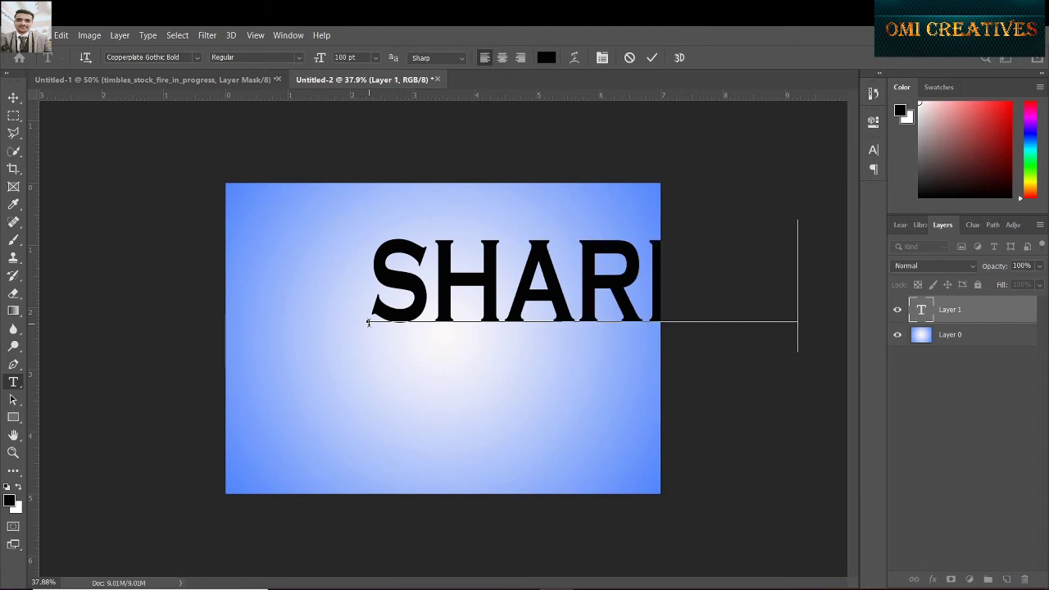
left_click(651, 57)
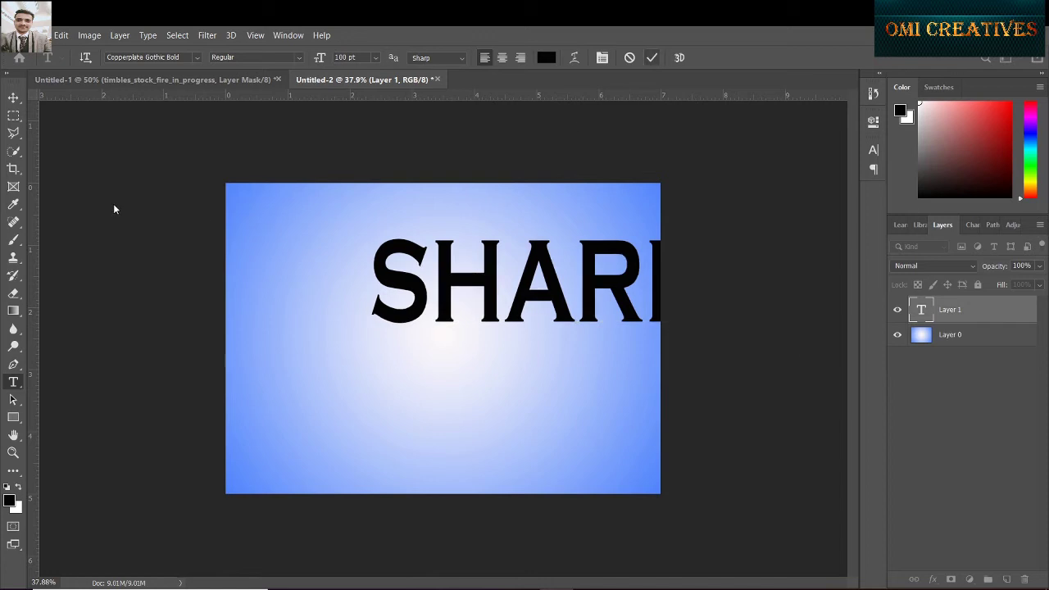
left_click(14, 98)
left_click_drag(528, 296, 393, 349)
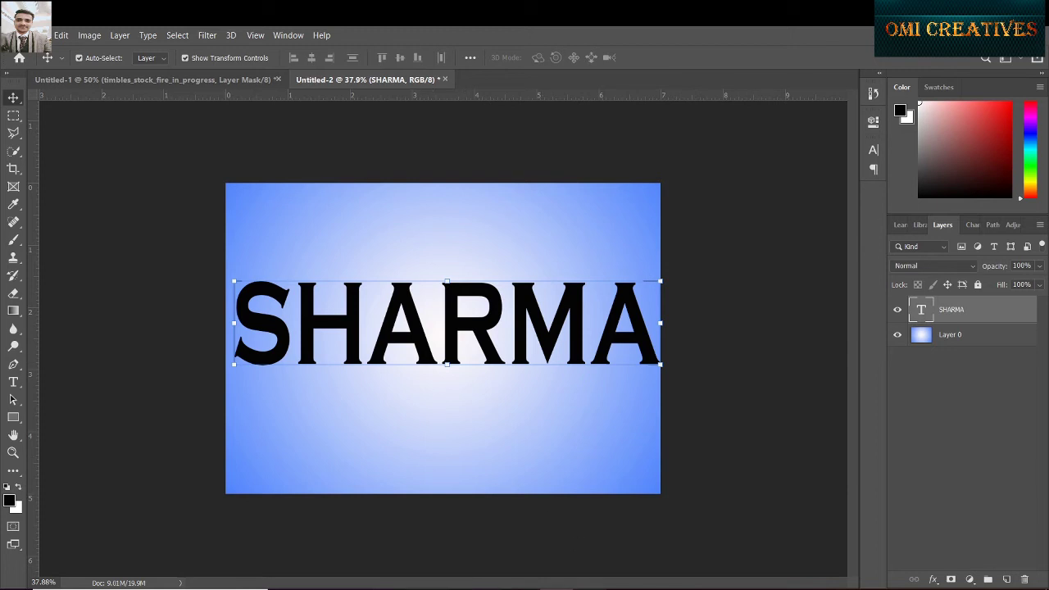
Step: Place the Best Wallpapers (45) image from the wallpapers folder above the text and enlarge it to about 50% to cover the canvas
left_click(354, 588)
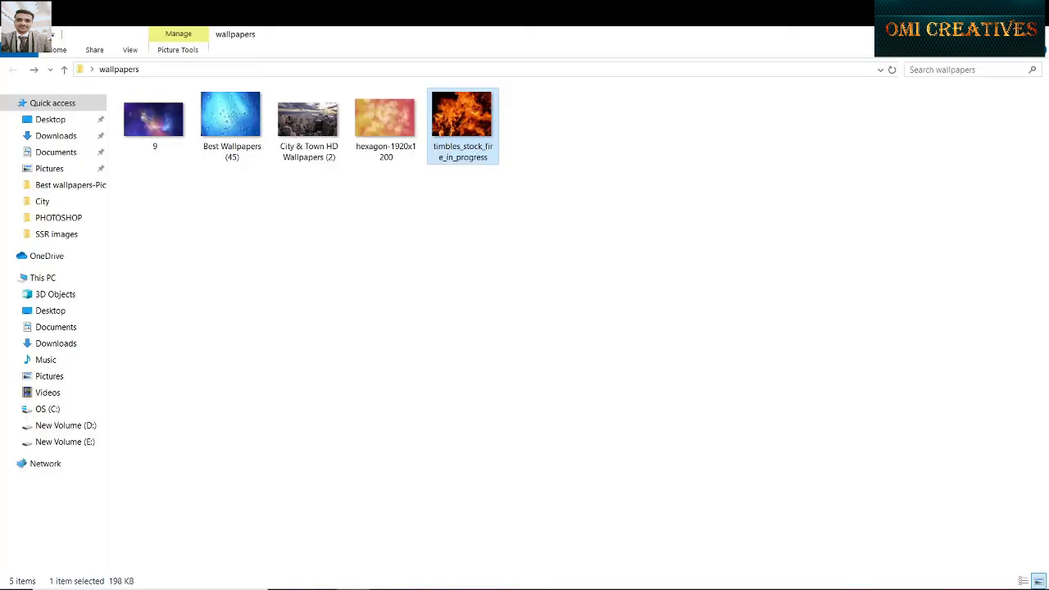
left_click_drag(234, 116, 455, 320)
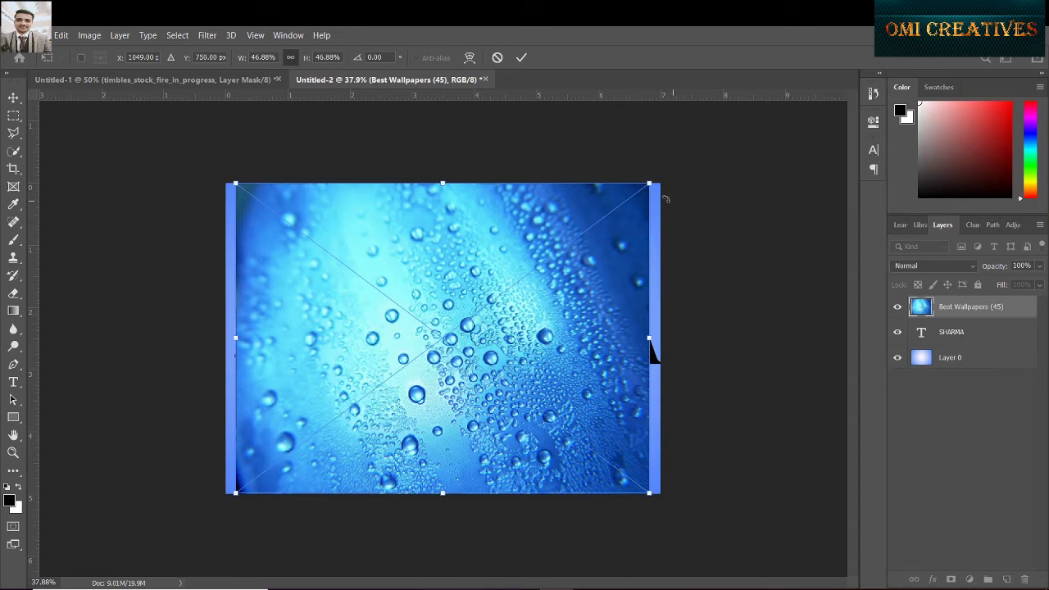
left_click_drag(650, 184, 666, 170)
left_click_drag(238, 491, 225, 500)
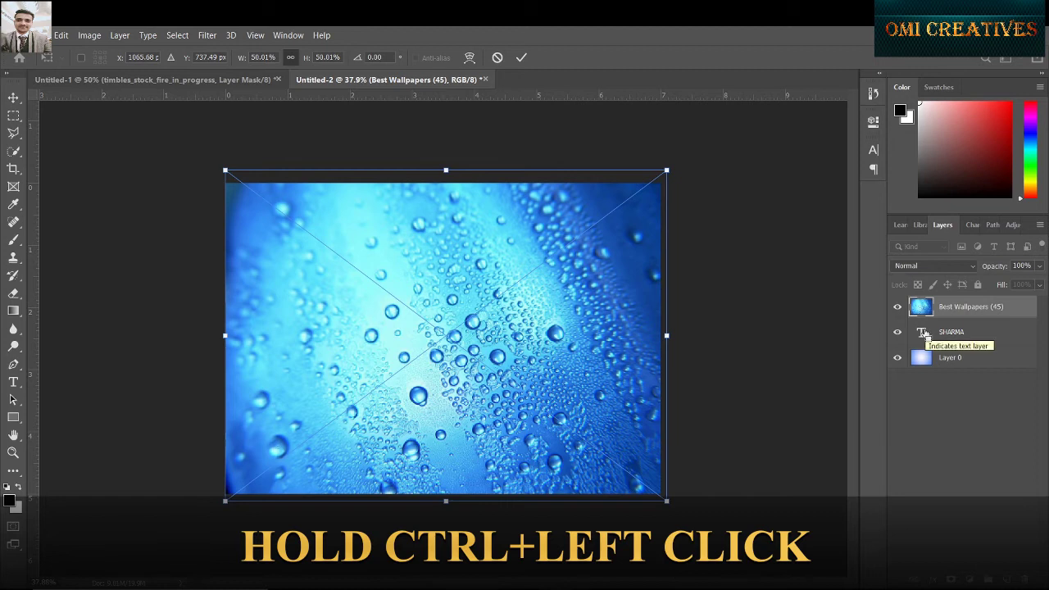
Step: Load the text layer's outline as a selection and mask the water-drop image to the letter shapes
left_click(921, 331, "ctrl")
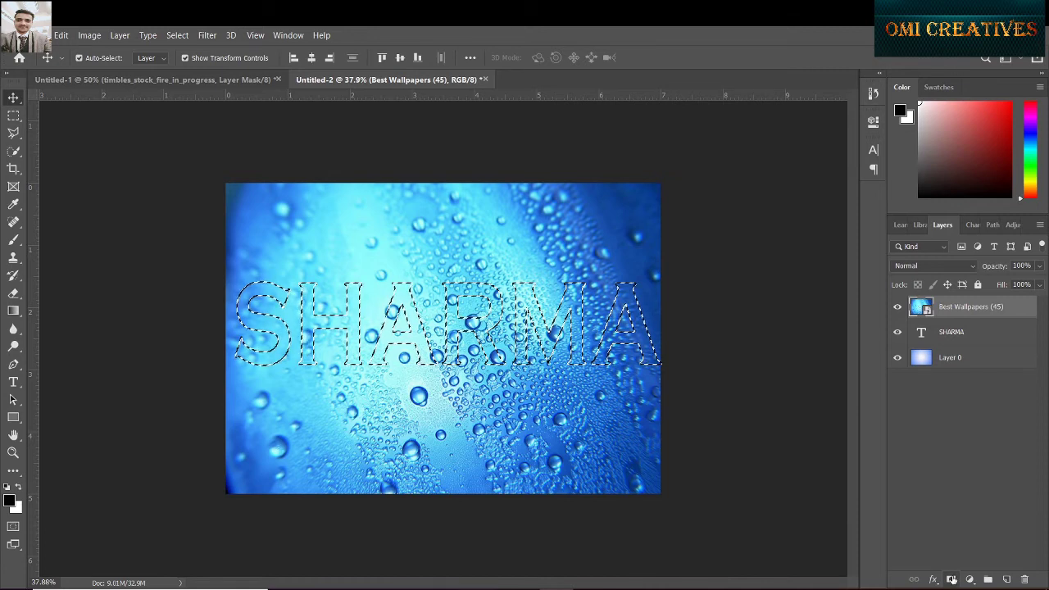
left_click(951, 580)
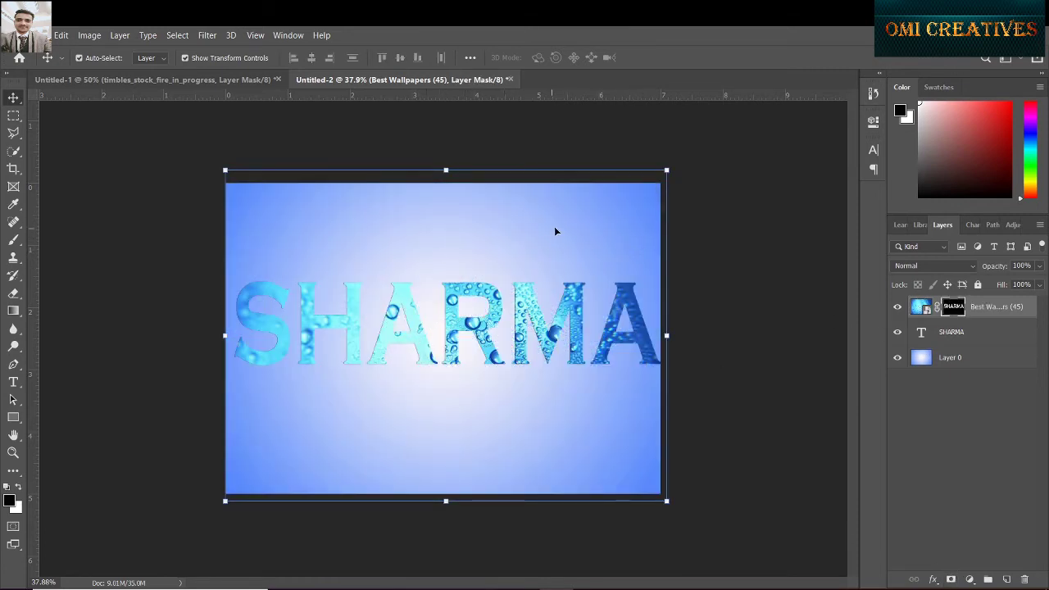
Step: Apply a Pattern Overlay of concentric squares at 34% opacity to the gradient background layer
left_click(938, 358)
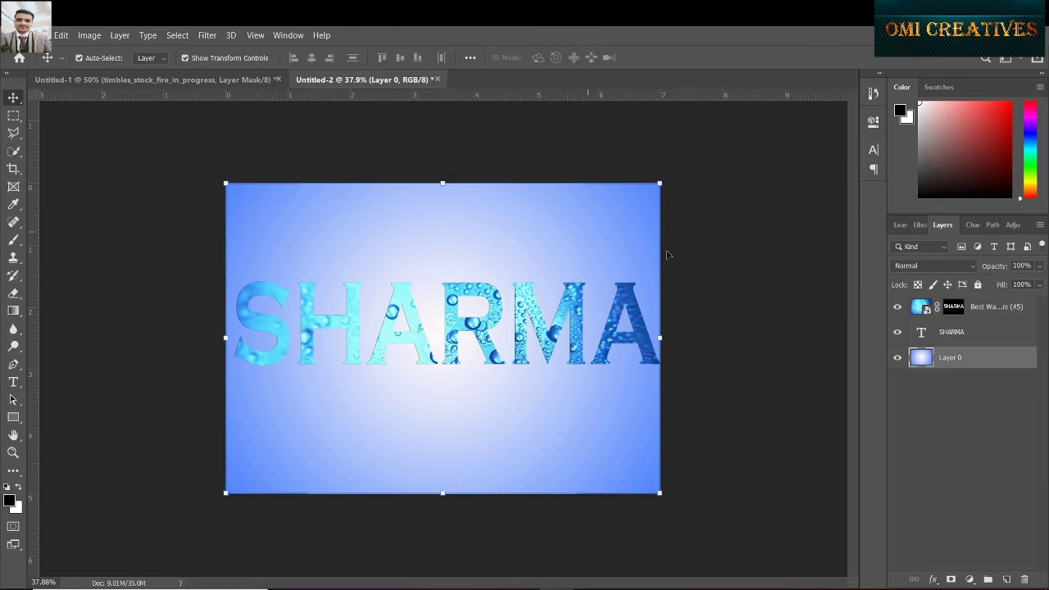
right_click(927, 361)
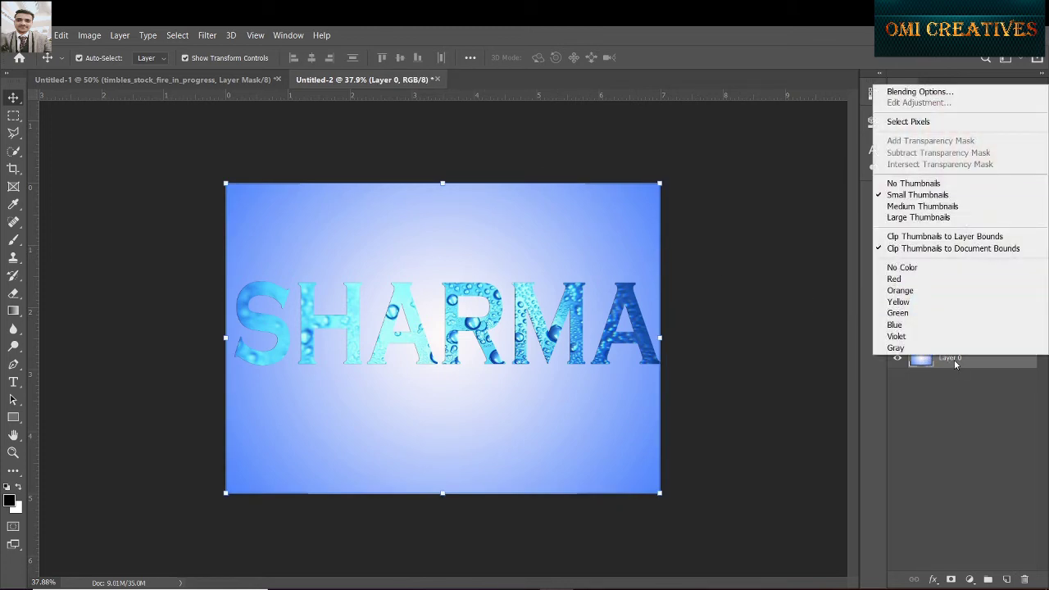
right_click(954, 364)
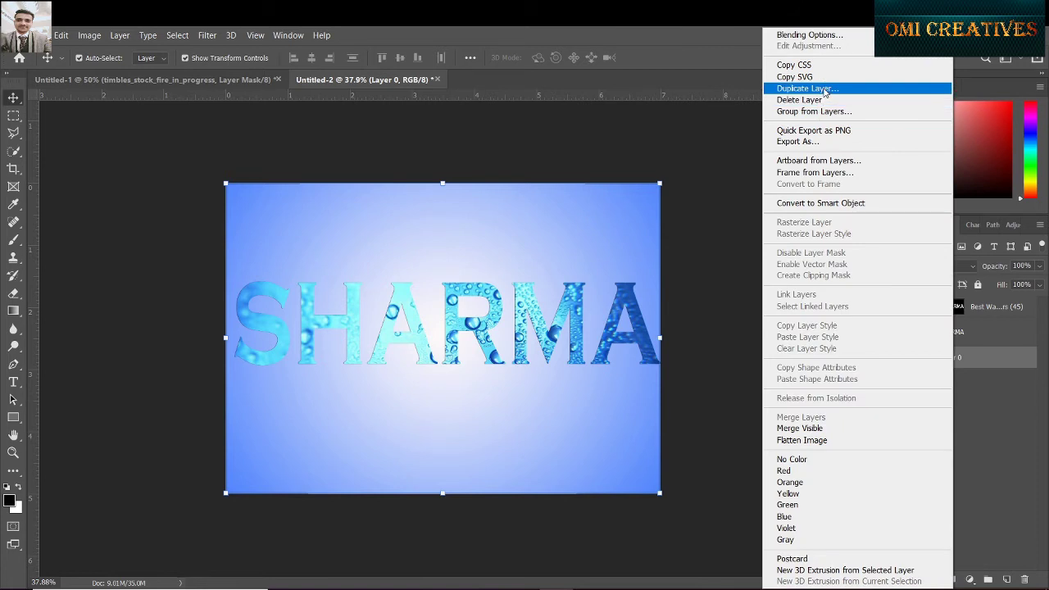
left_click(832, 34)
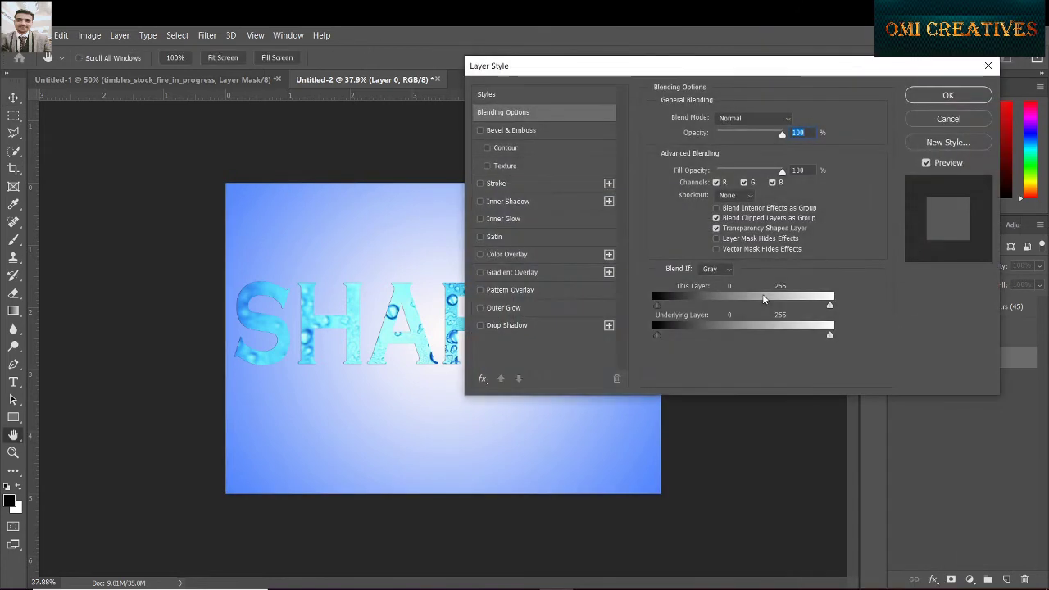
left_click(502, 290)
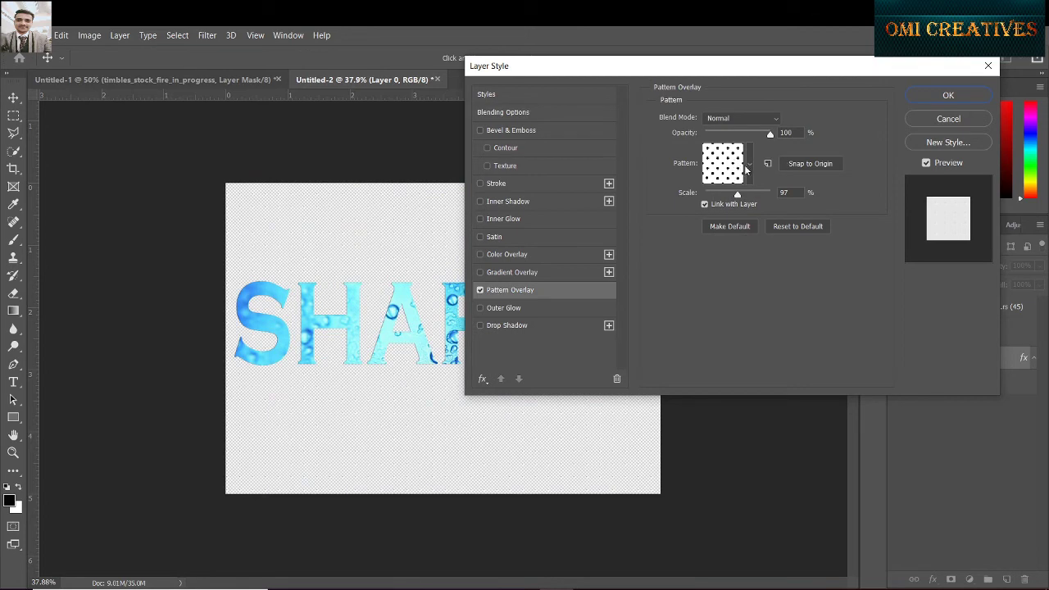
left_click(749, 166)
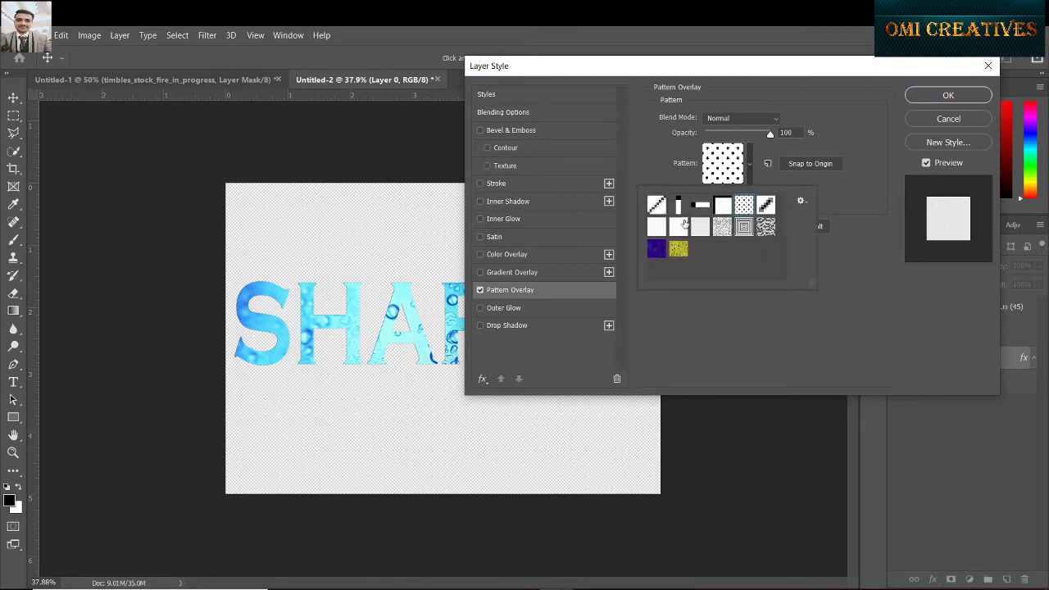
left_click(743, 227)
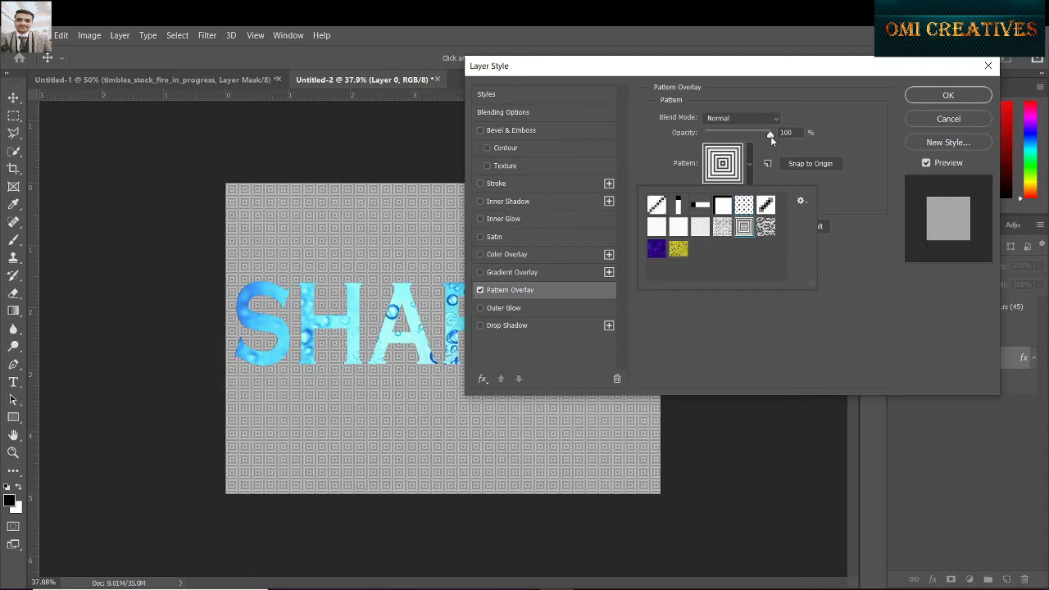
left_click_drag(752, 139, 728, 140)
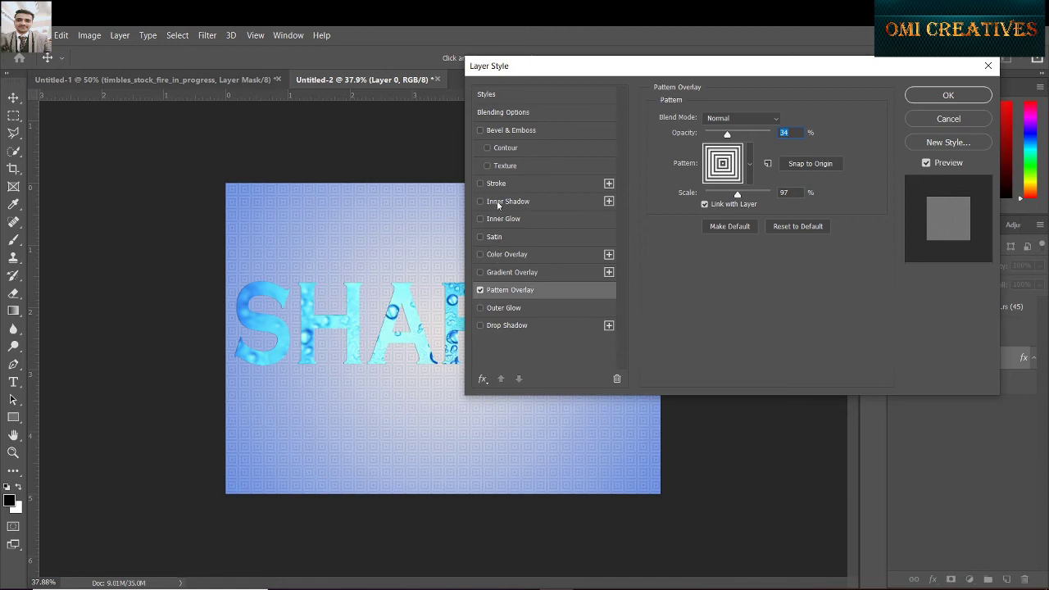
Step: Add a black Drop Shadow with 17% spread and 7 px size to the gradient background layer and apply the layer style
left_click(493, 326)
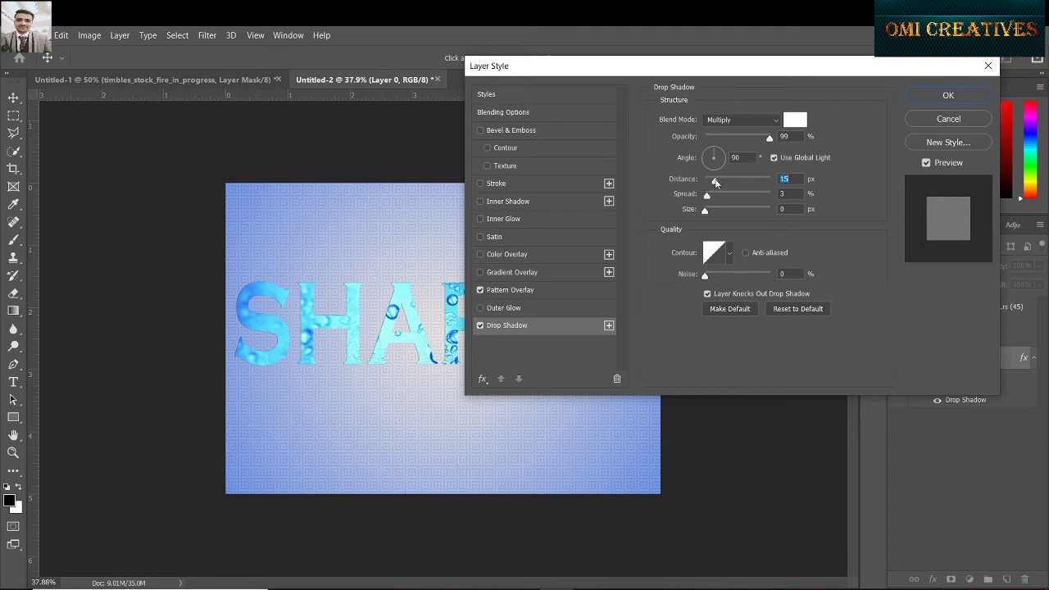
left_click(797, 120)
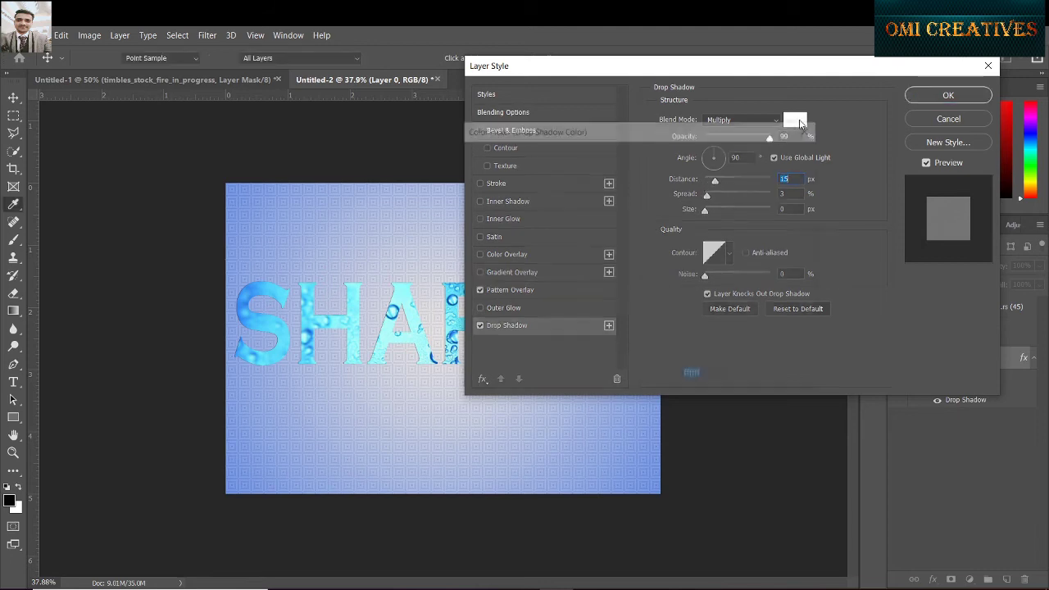
left_click_drag(483, 315, 466, 333)
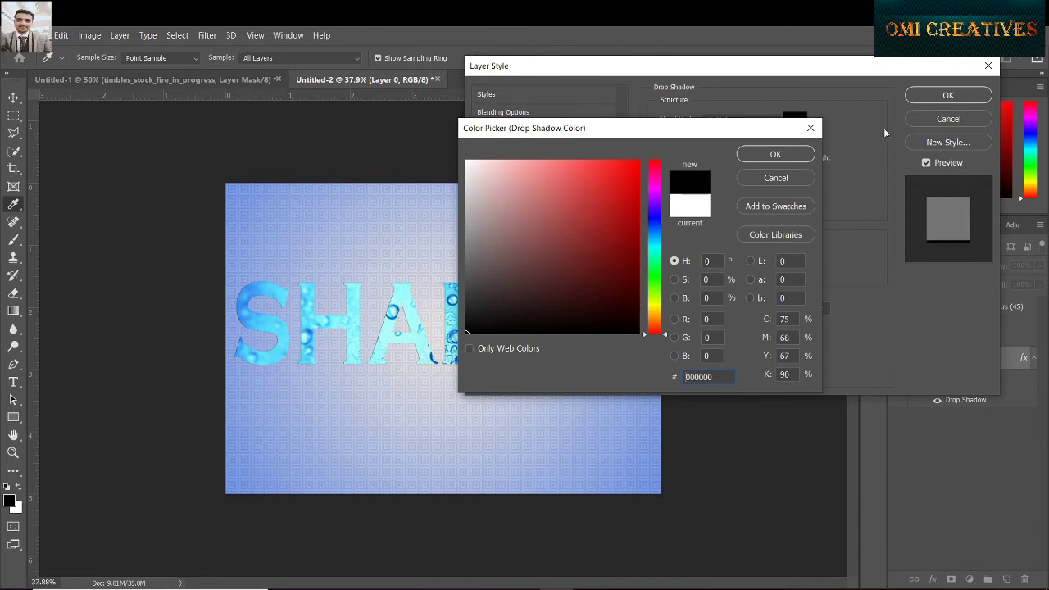
left_click(773, 155)
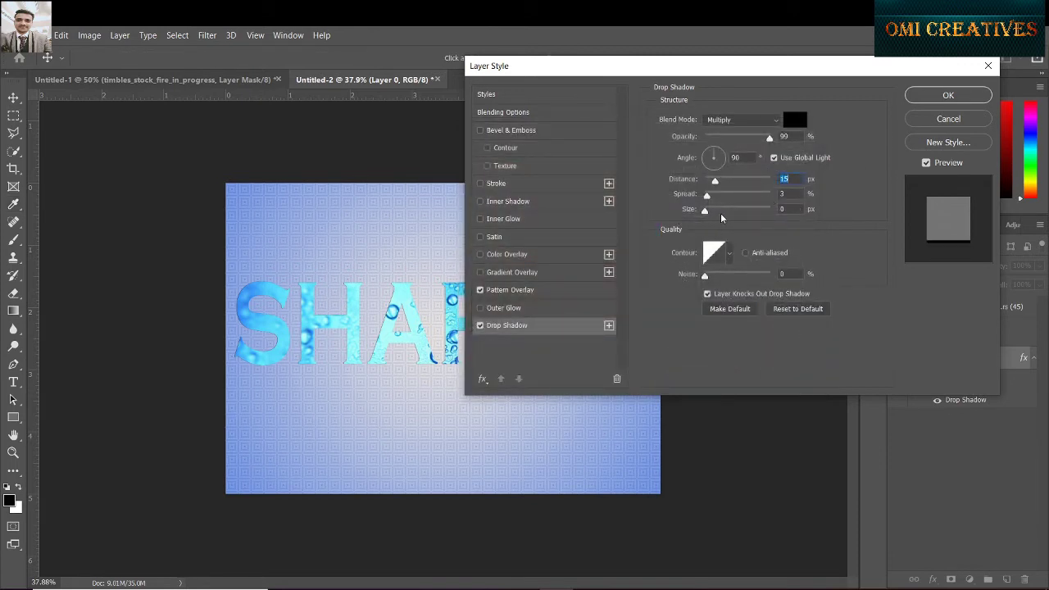
mouse_move(704, 196)
left_mouse_down()
mouse_move(716, 197)
mouse_move(709, 211)
left_mouse_up()
left_click(953, 97)
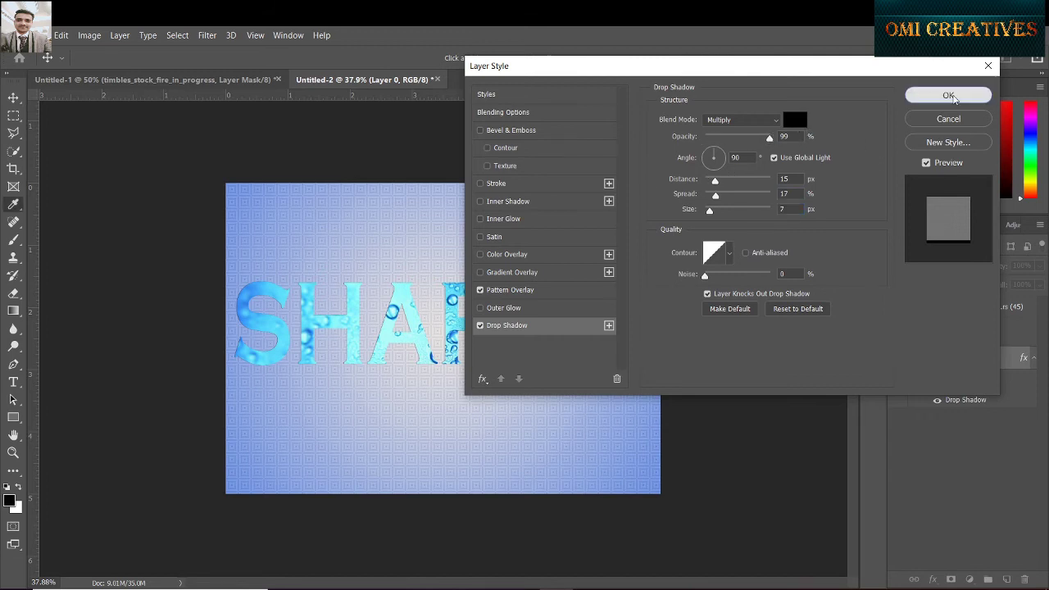
scroll(401, 359, "up", 3)
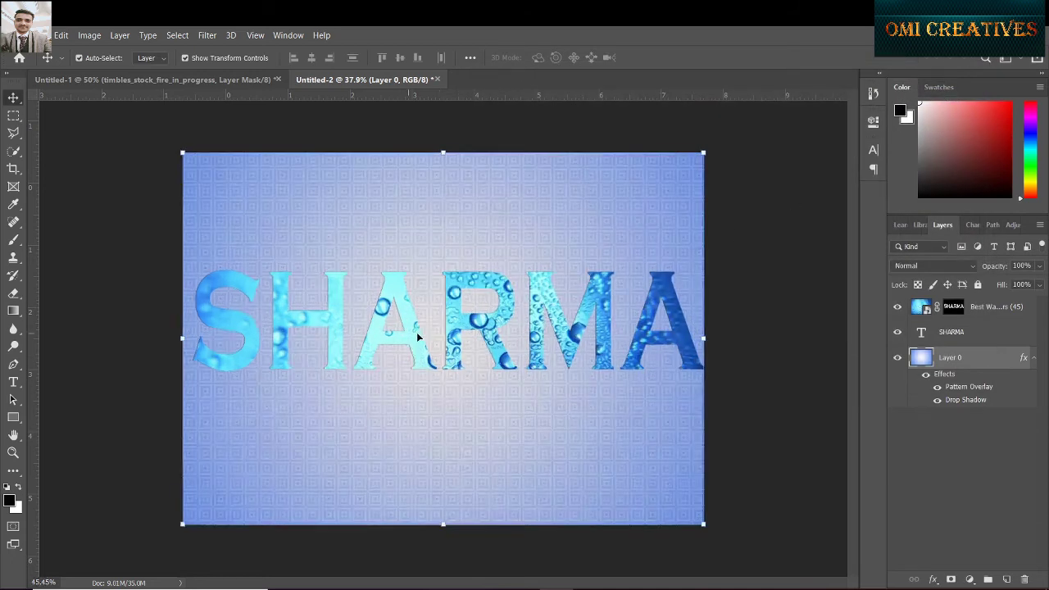
scroll(402, 293, "up", 1)
scroll(403, 293, "down", 3)
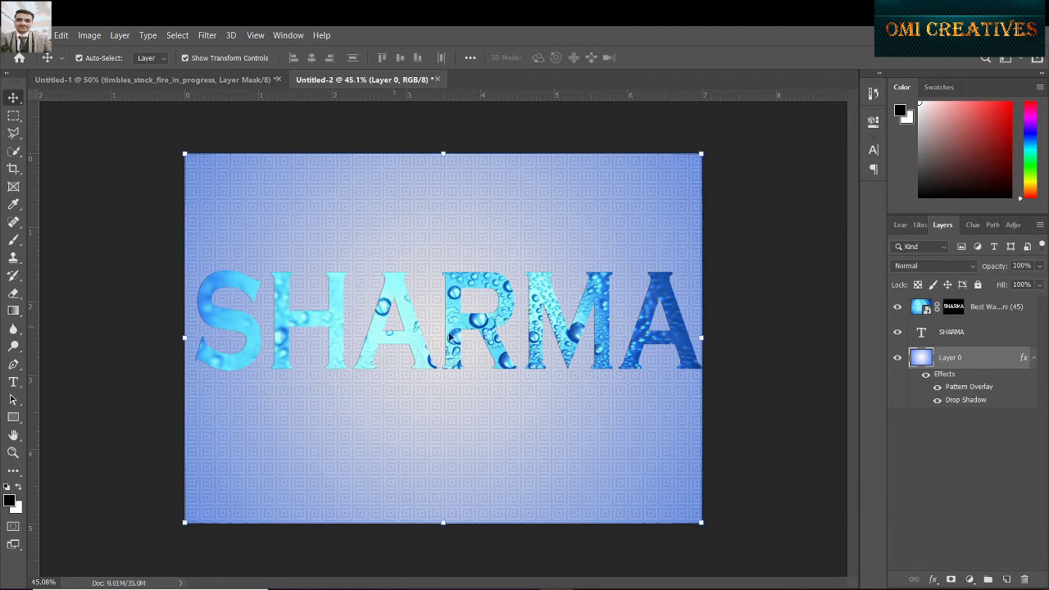
Step: Create another Default Photoshop Size document, 7 x 5 in at 300 ppi with white background, and unlock its background layer
left_click(38, 35)
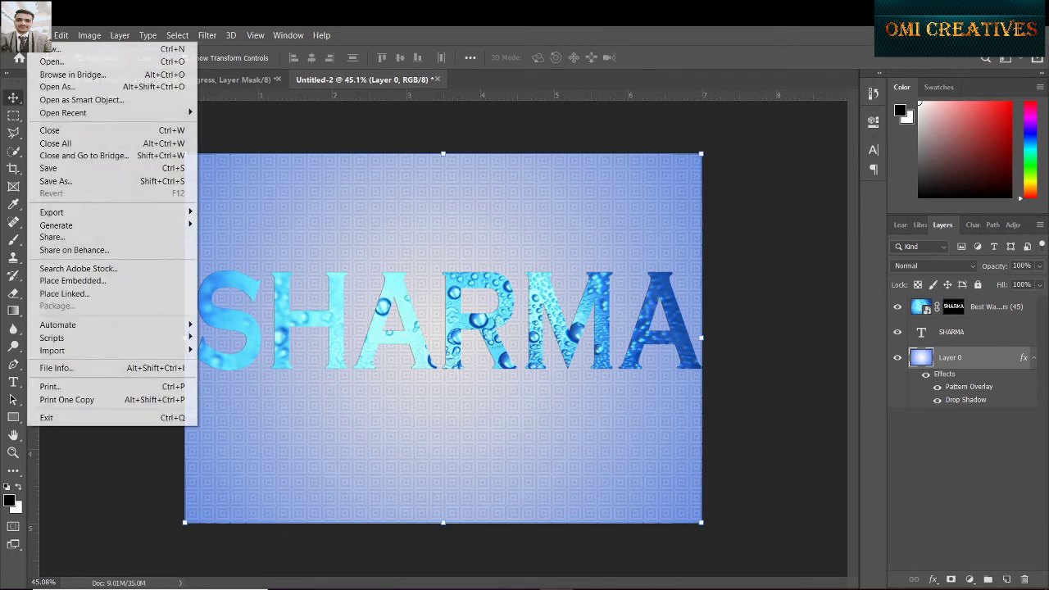
left_click(49, 48)
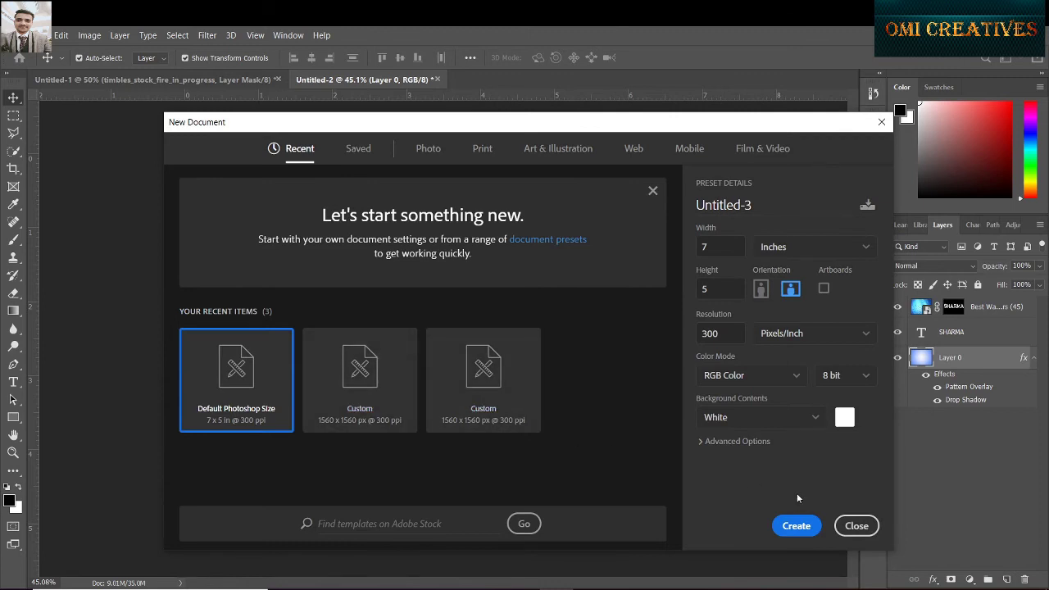
left_click(796, 526)
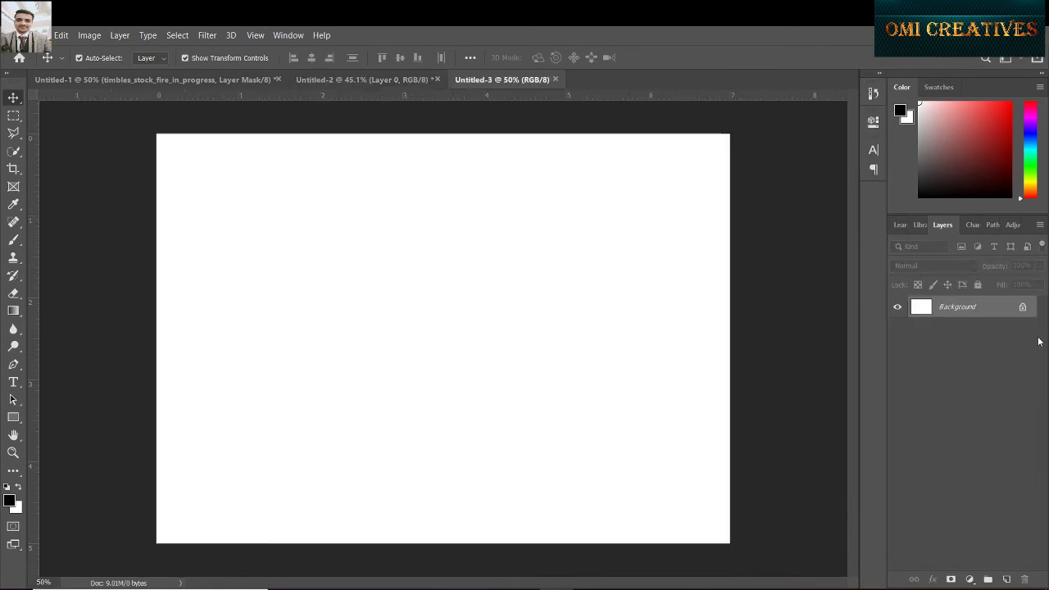
left_click(1022, 306)
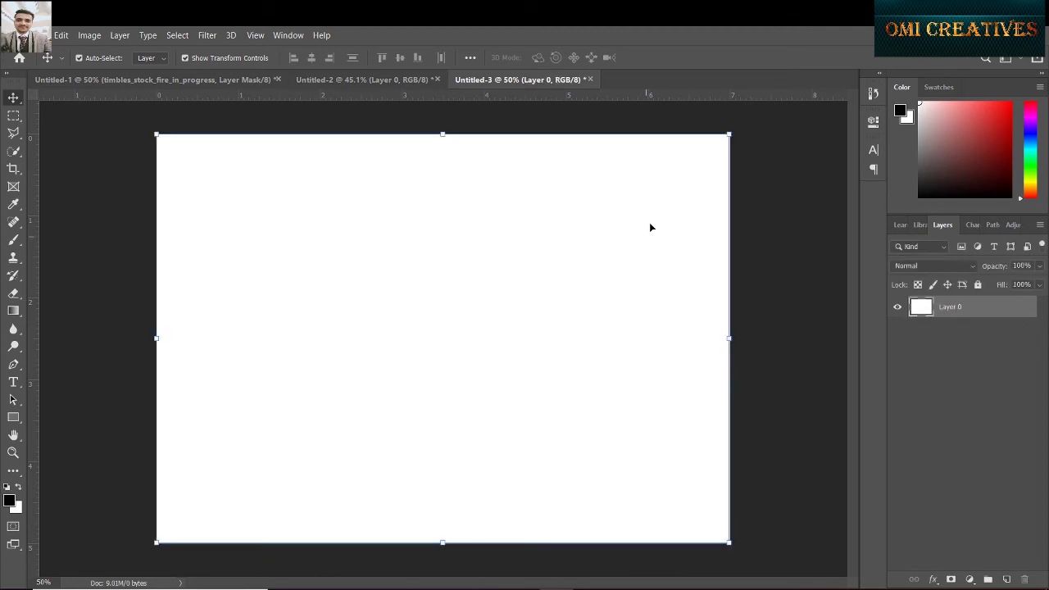
Step: Add a new layer above the white base layer and set the Gradient tool to the Diamond style
left_click(1004, 579)
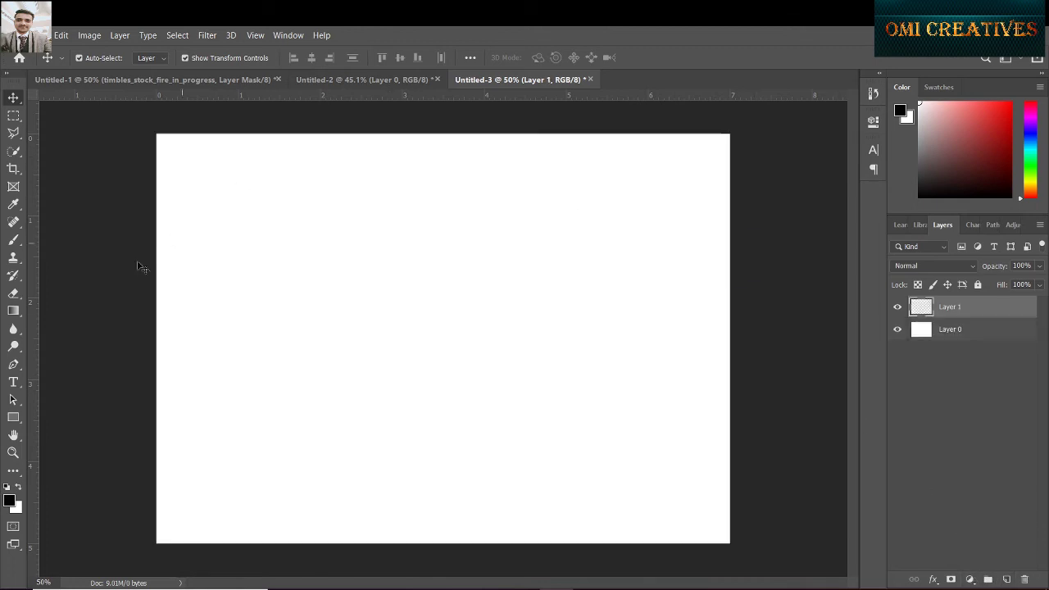
left_click(14, 311)
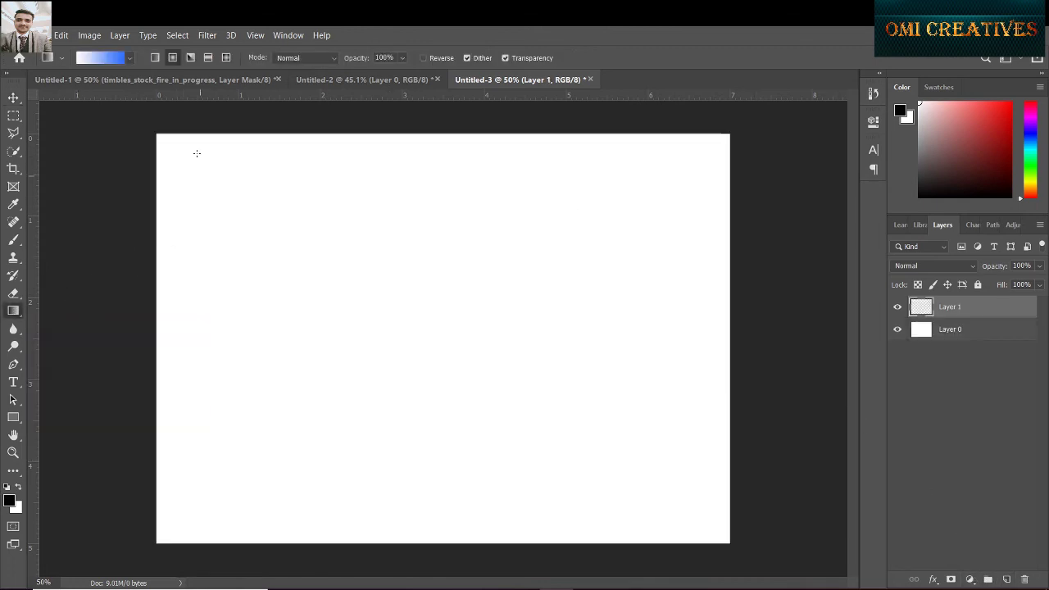
left_click(131, 57)
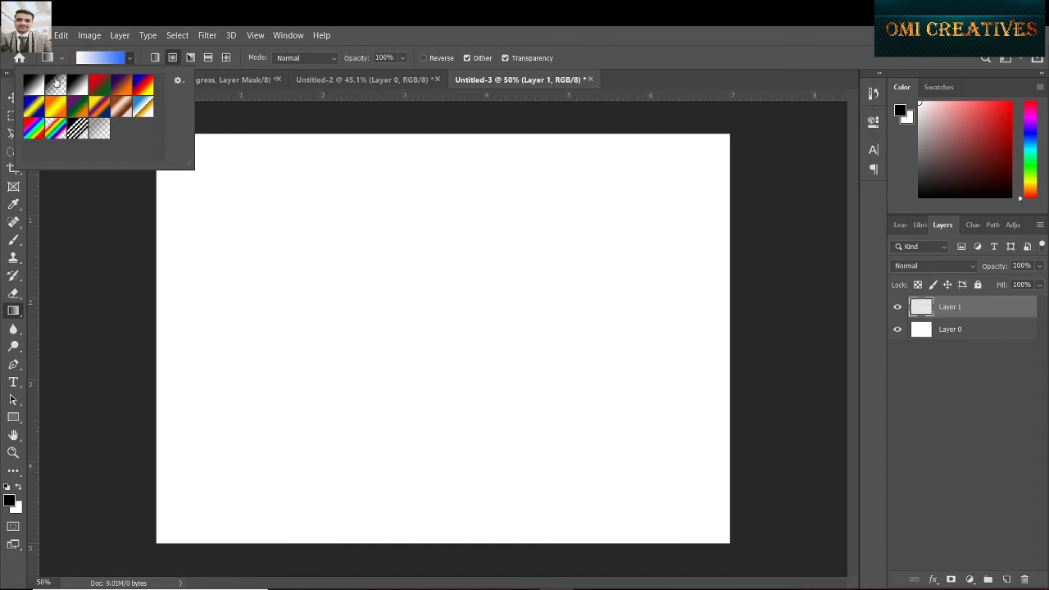
left_click(61, 58)
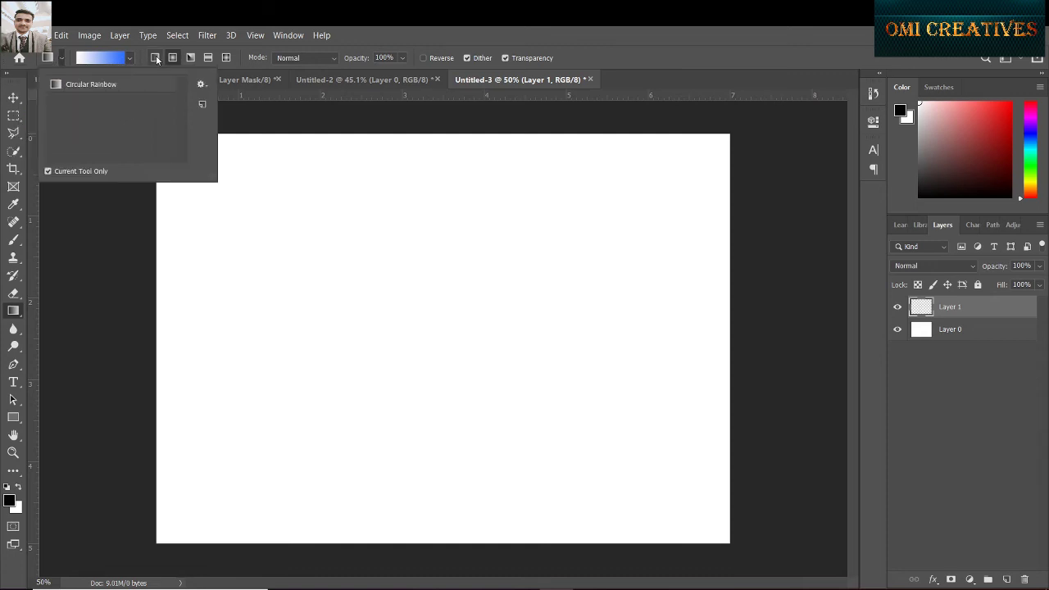
left_click(227, 57)
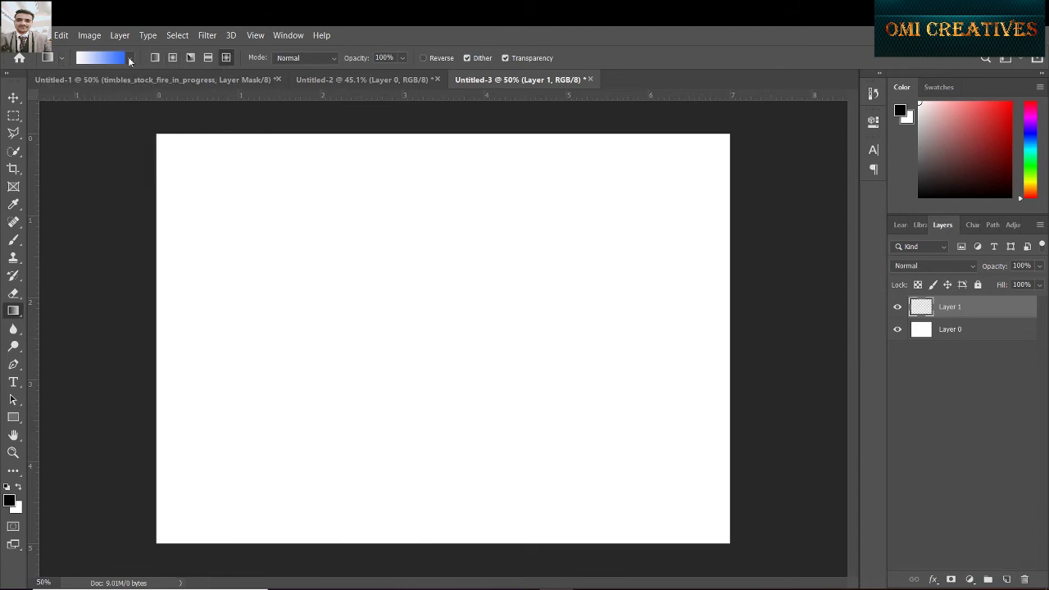
Step: Change the gradient's end stop to green #30ff74 and fill the new layer with a diamond gradient from the canvas centre outward
left_click(118, 59)
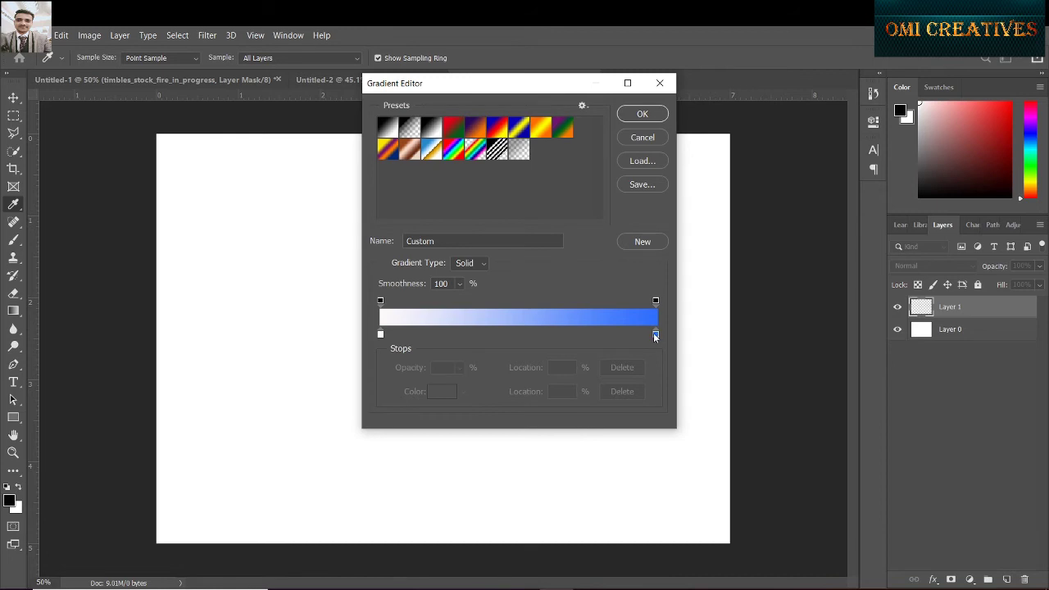
double_click(656, 334)
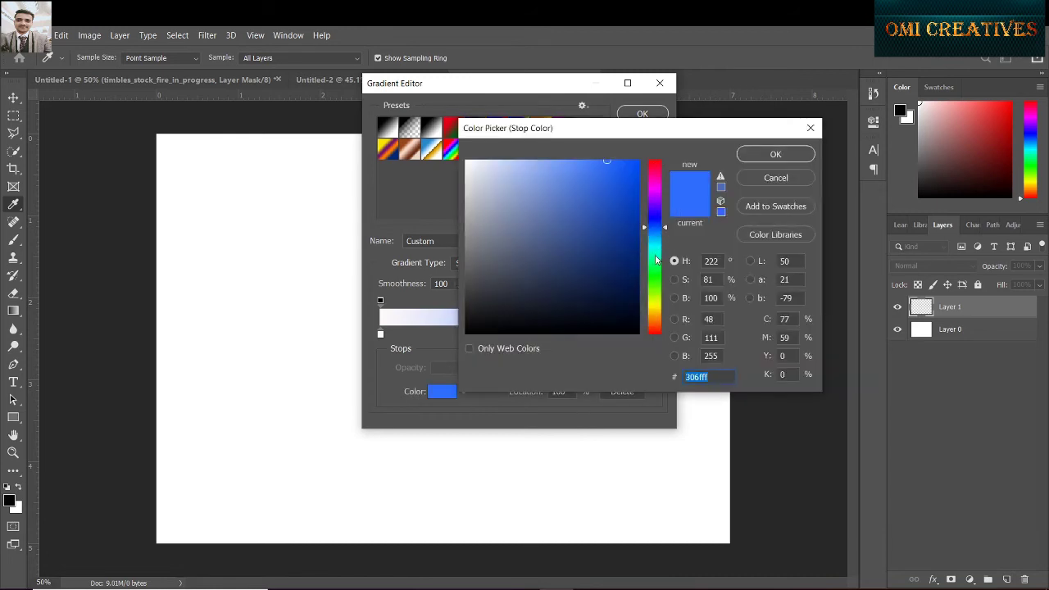
left_click(658, 299)
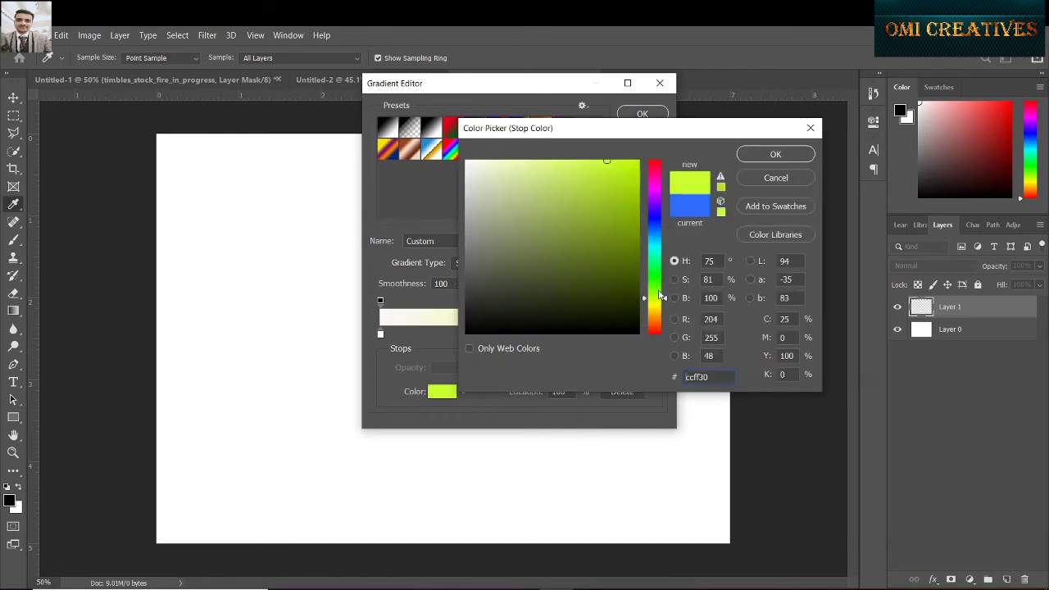
left_click_drag(660, 294, 662, 269)
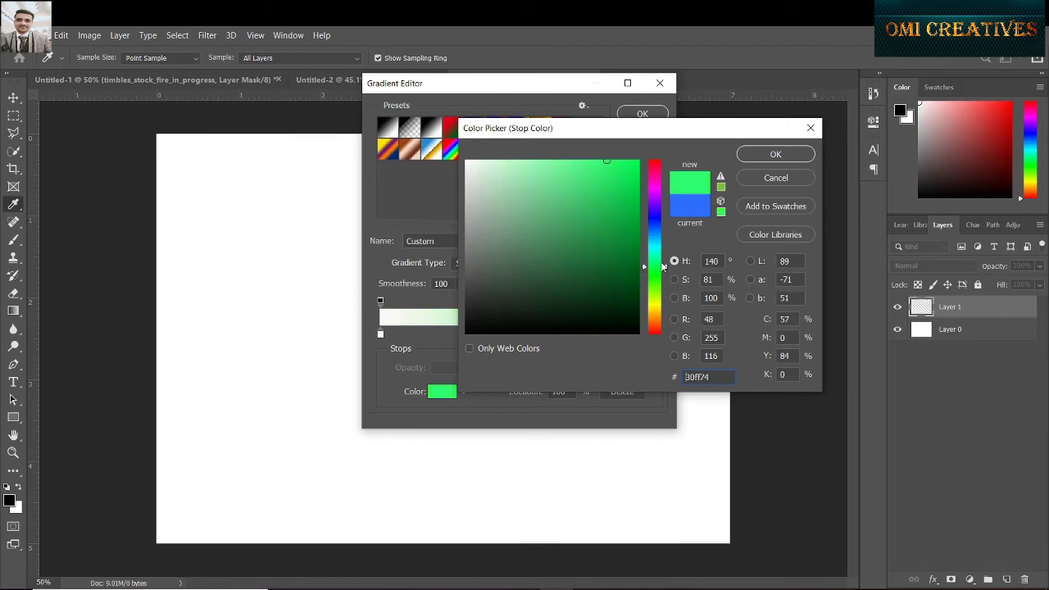
left_click(766, 157)
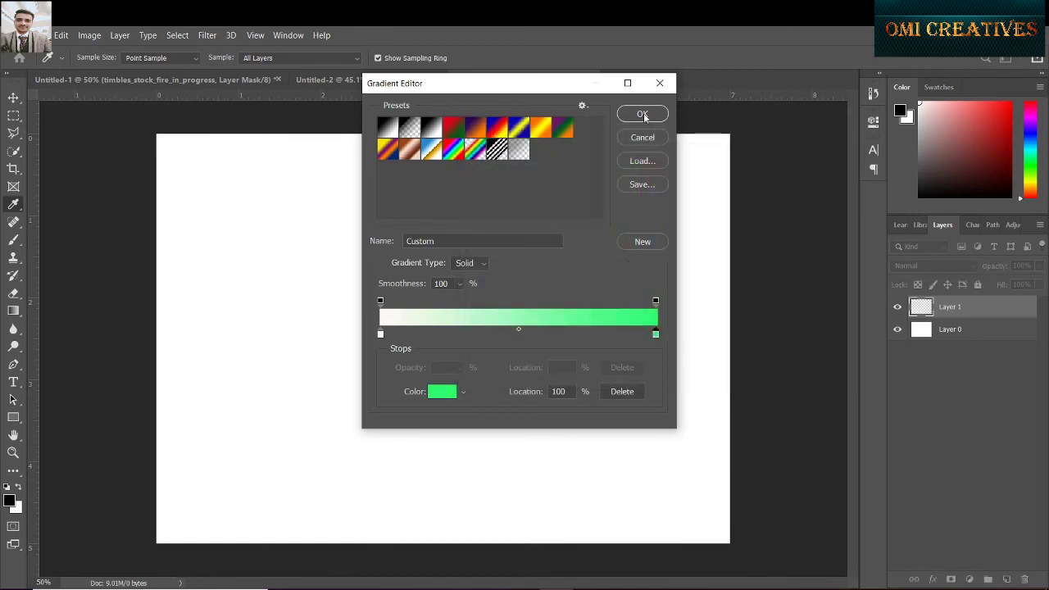
left_click(642, 113)
scroll(441, 335, "down", 2)
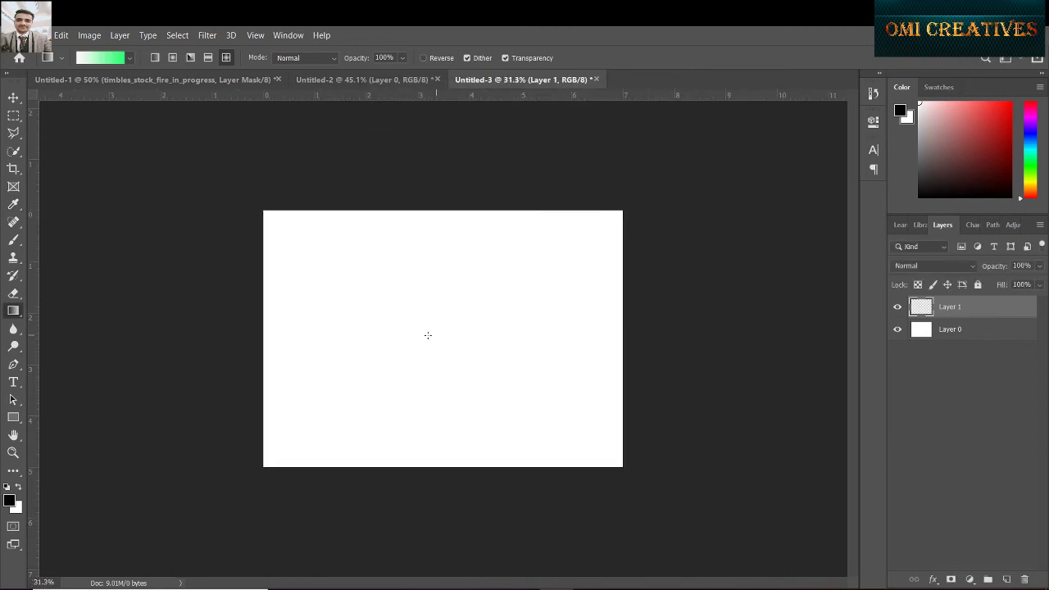
left_click_drag(436, 335, 89, 338)
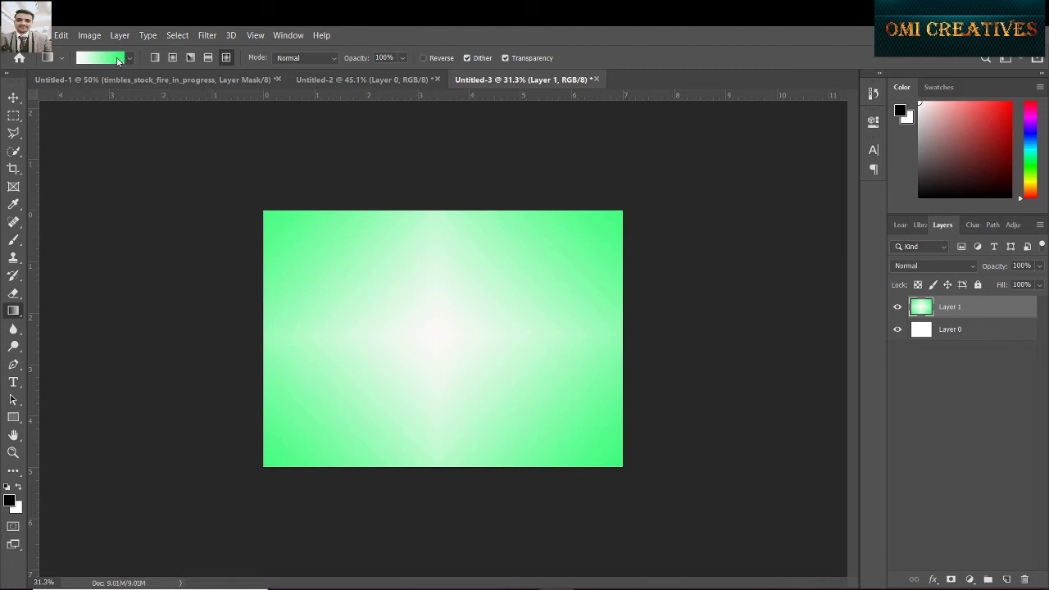
Step: Change the gradient's end stop to red #ff3530 and redraw the diamond gradient from the canvas centre outward
left_click(117, 61)
left_click(653, 334)
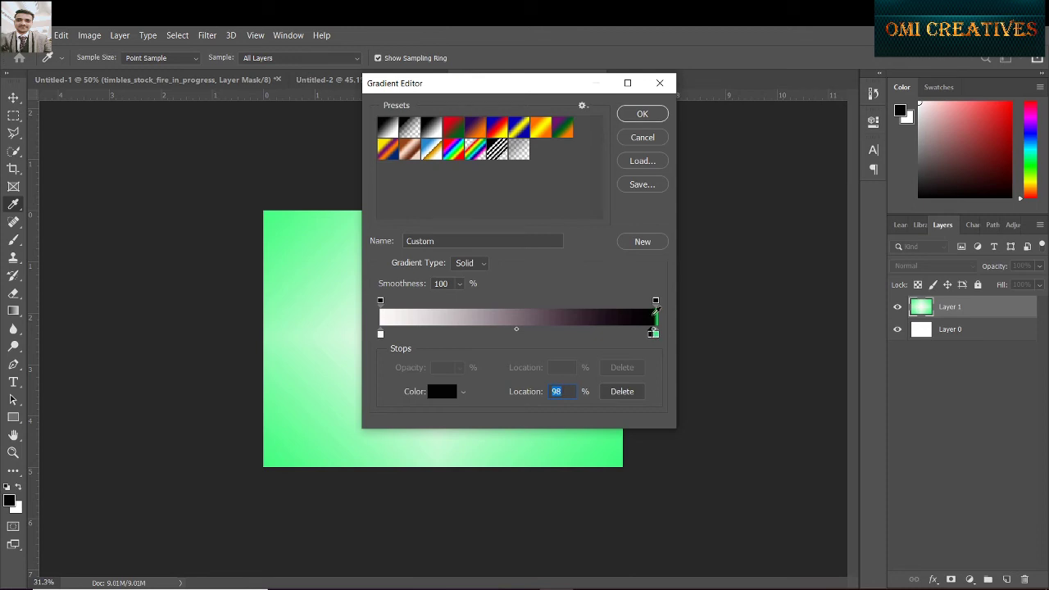
left_click(656, 314)
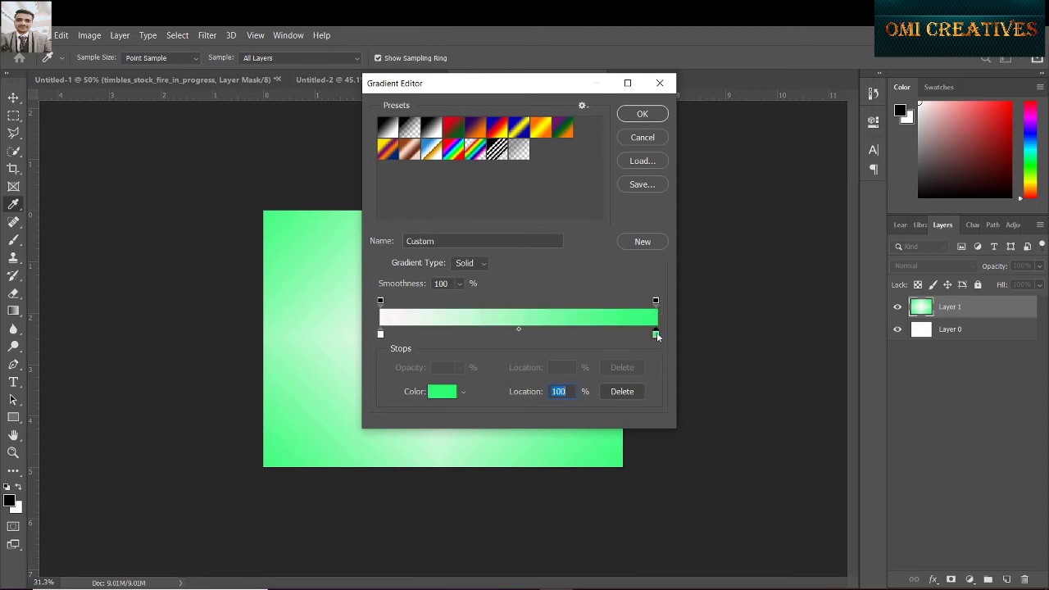
double_click(655, 334)
left_click(654, 332)
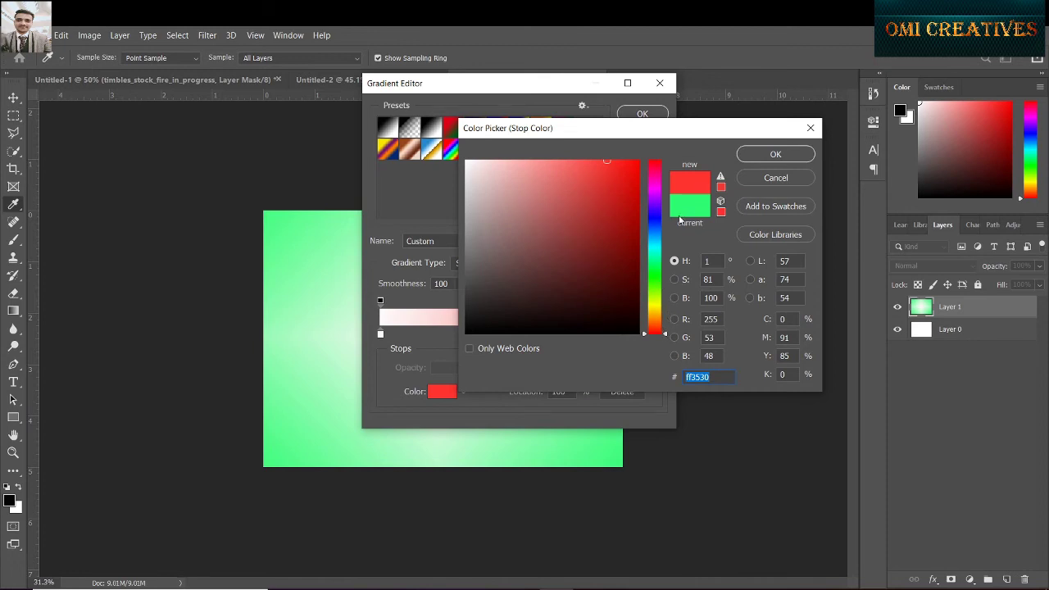
left_click(757, 157)
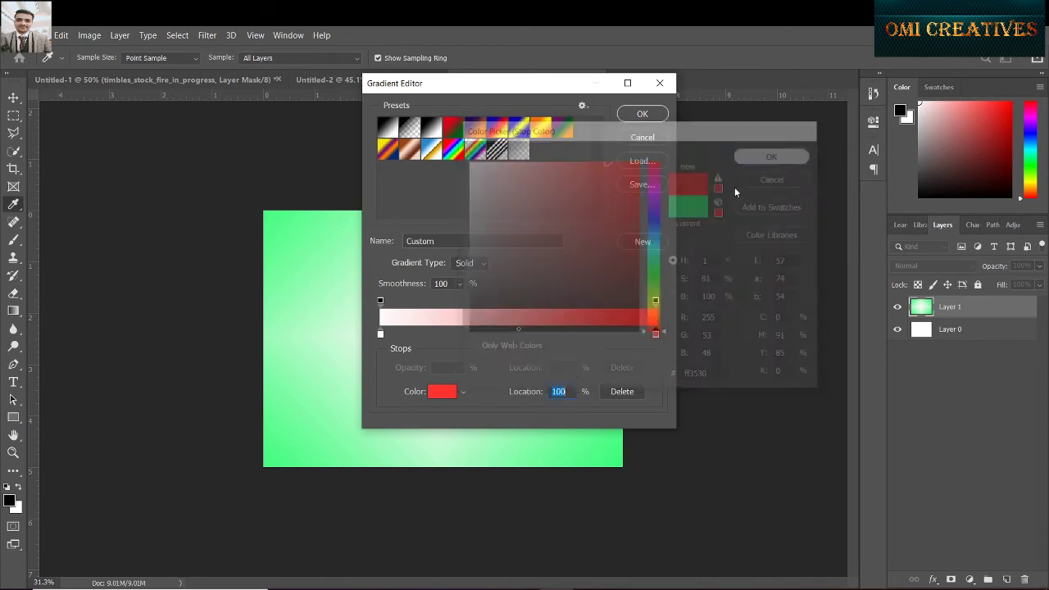
left_click(643, 116)
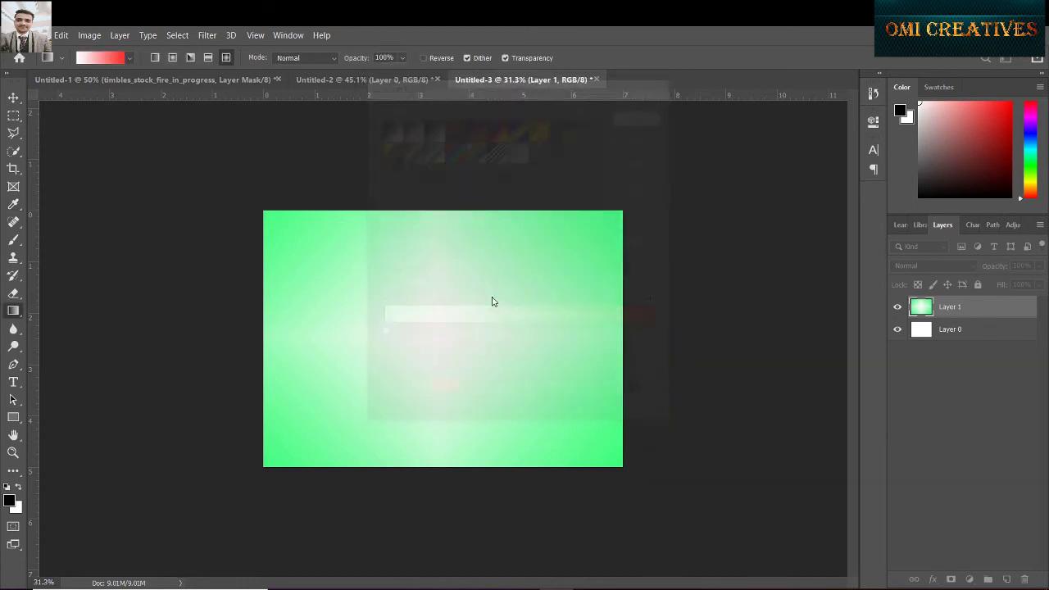
left_click_drag(409, 331, 102, 340)
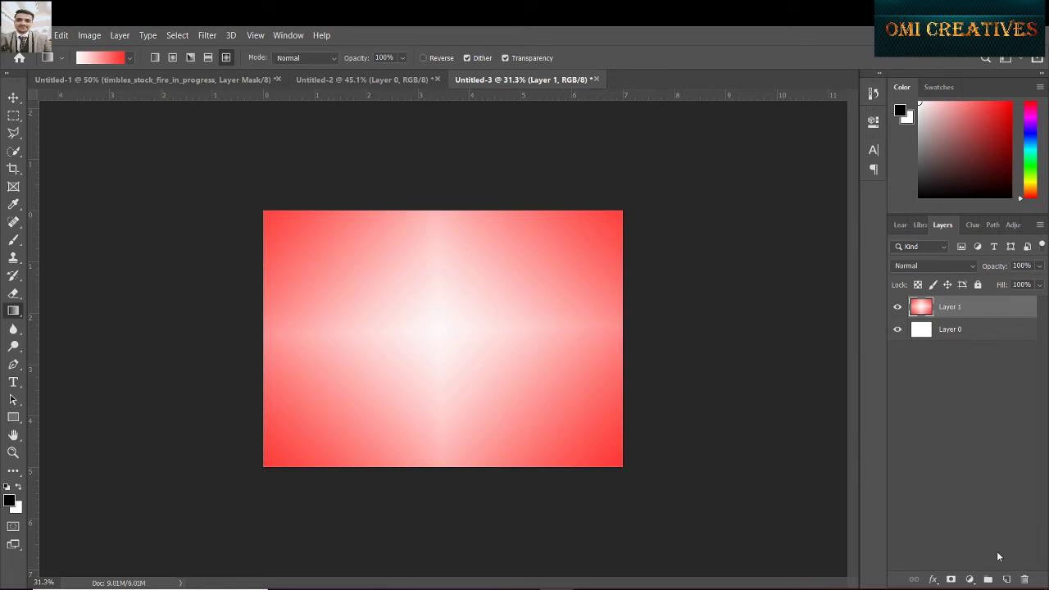
Step: Add the text BHARAT in black 100 pt Copperplate Gothic Bold on a new layer and move it to the middle of the canvas
left_click(1006, 580)
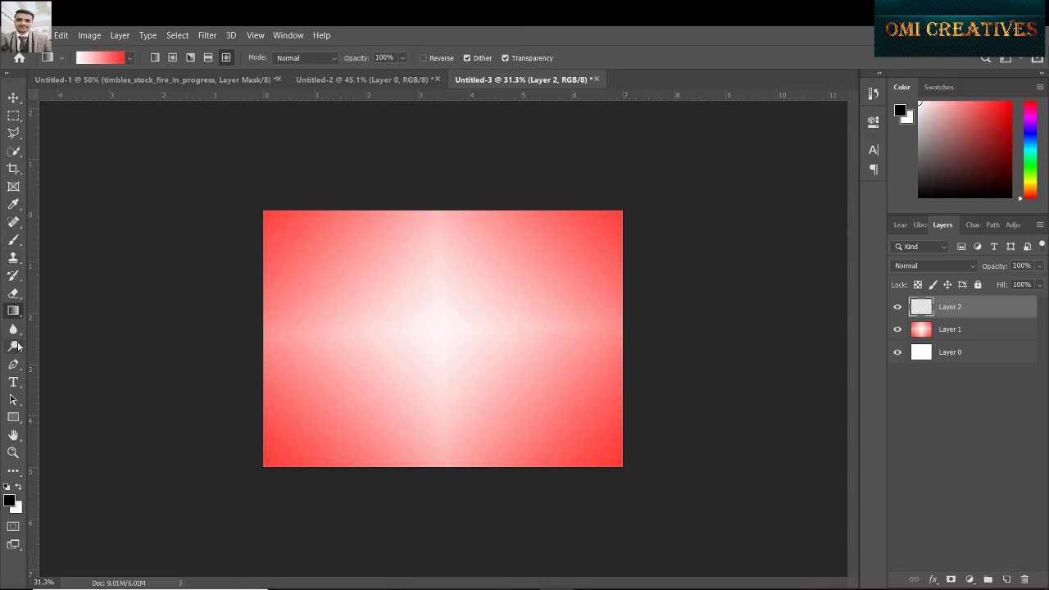
left_click(13, 382)
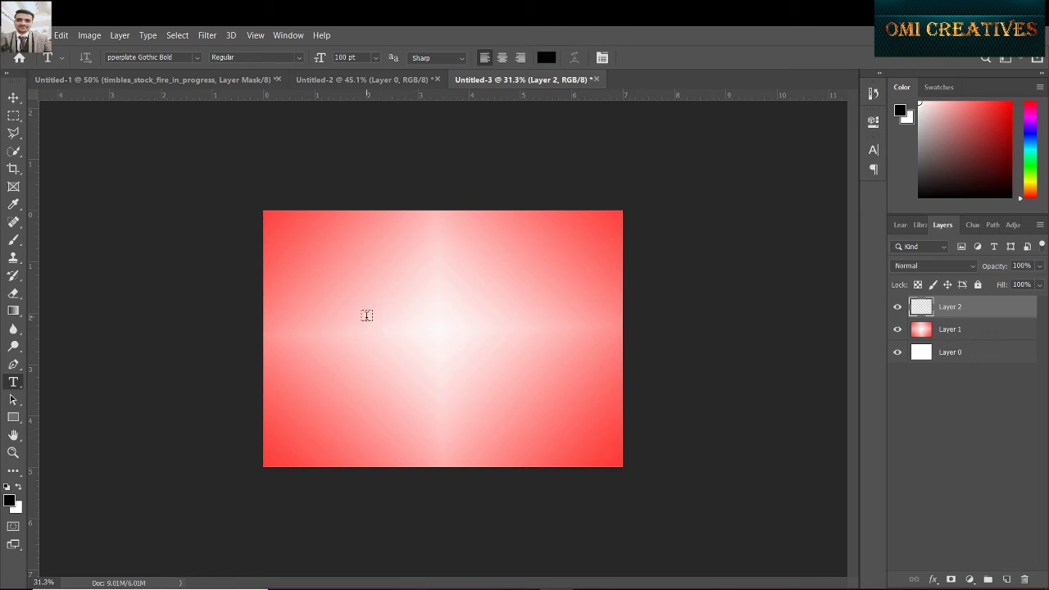
left_click(366, 315)
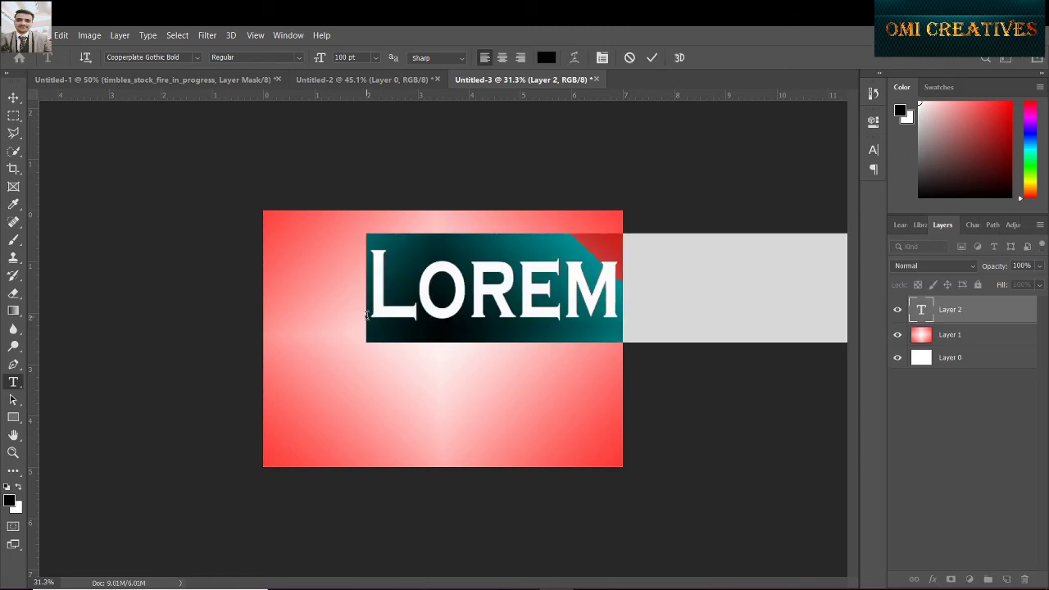
type("BHA")
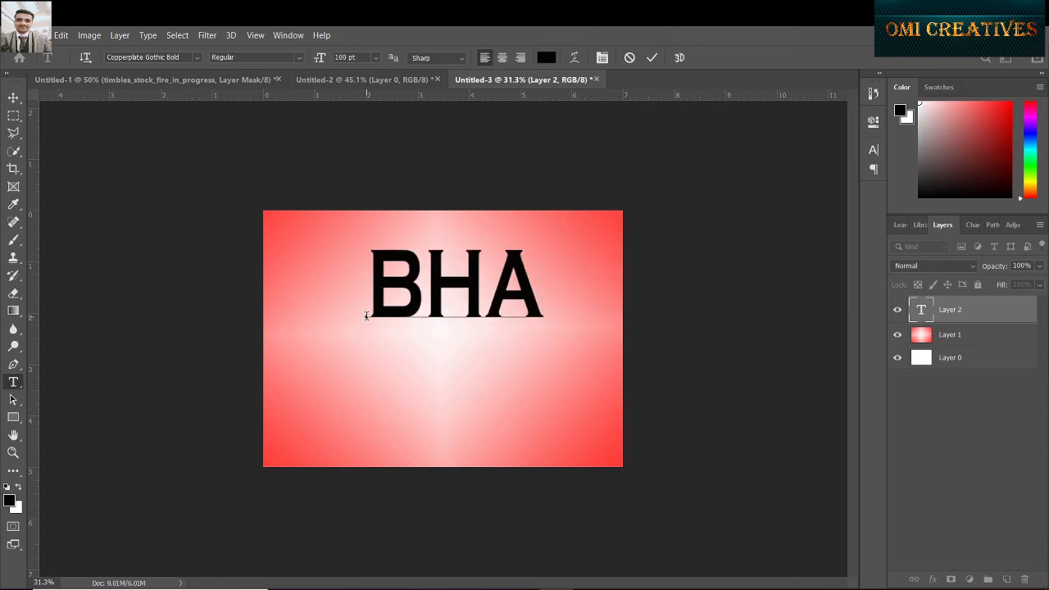
type("RA")
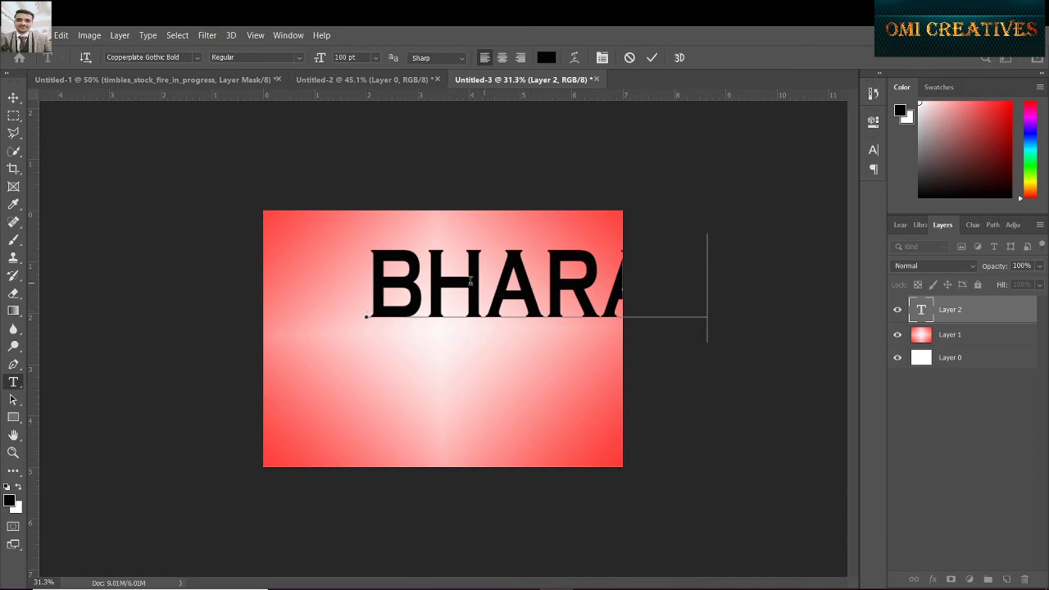
left_click(652, 59)
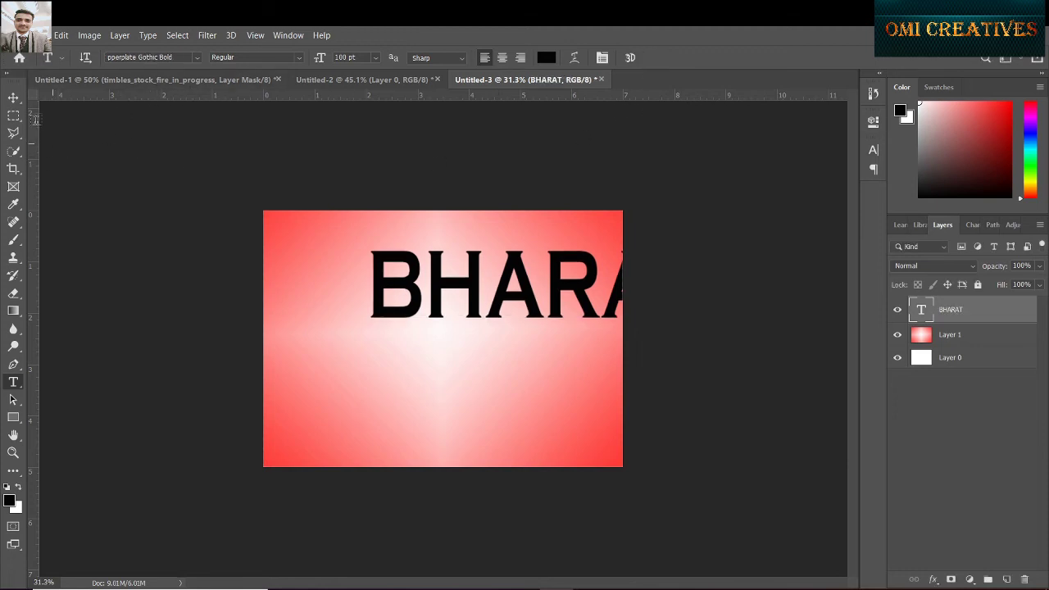
left_click(14, 99)
left_click_drag(433, 288, 342, 325)
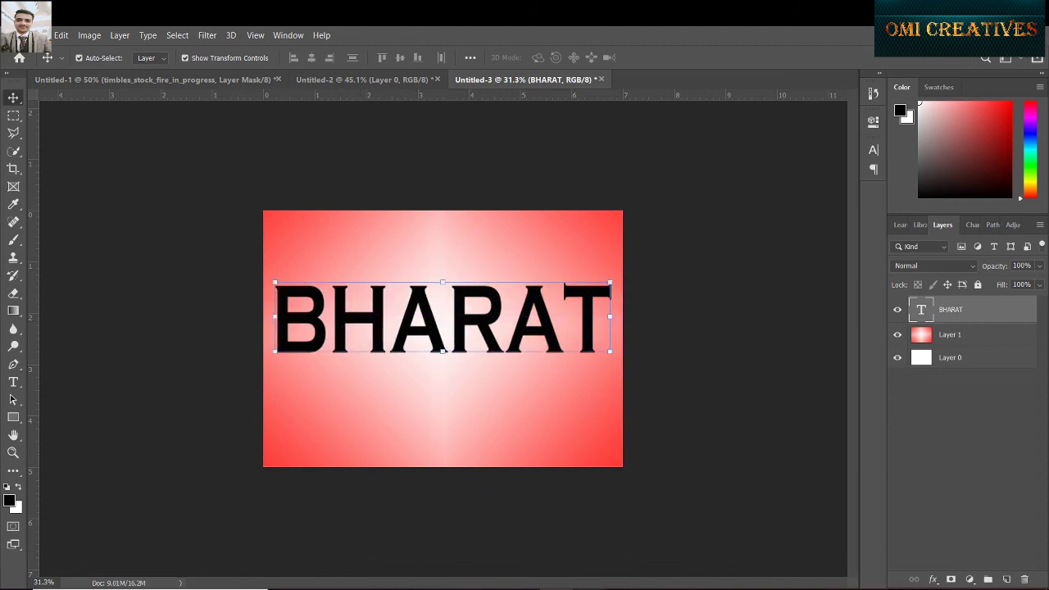
Step: Add a Pattern Overlay to the white base layer and place the Indian flag wallpaper image above the text layer
mouse_move(588, 588)
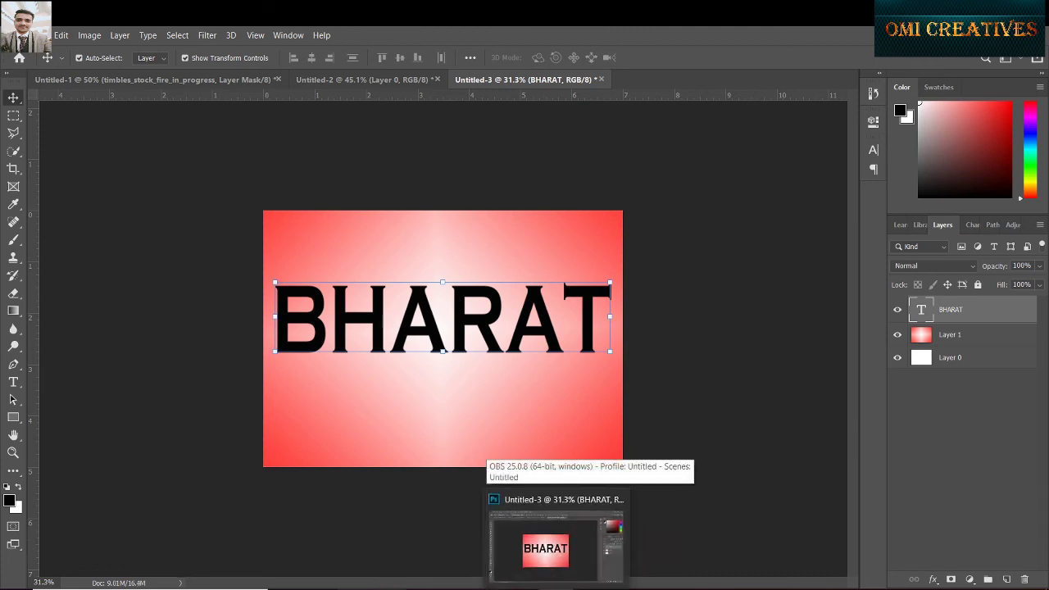
mouse_move(352, 588)
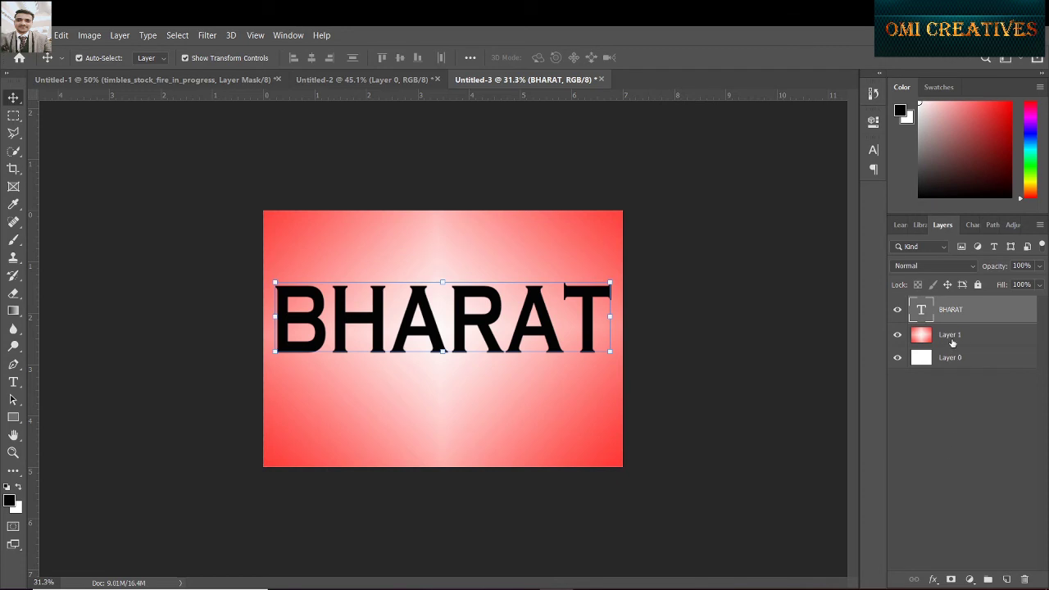
left_click(924, 361)
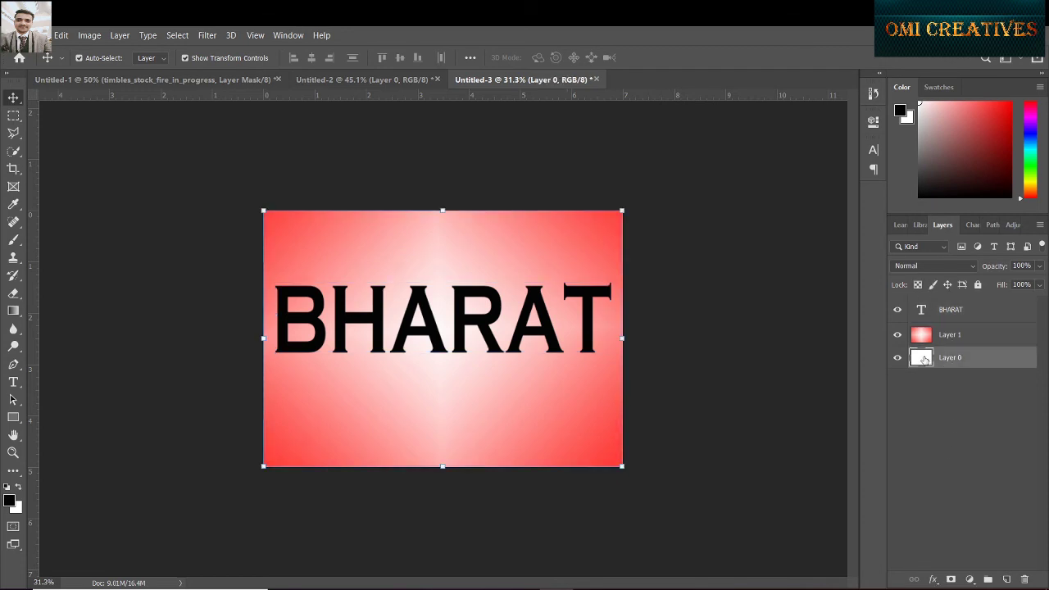
right_click(924, 361)
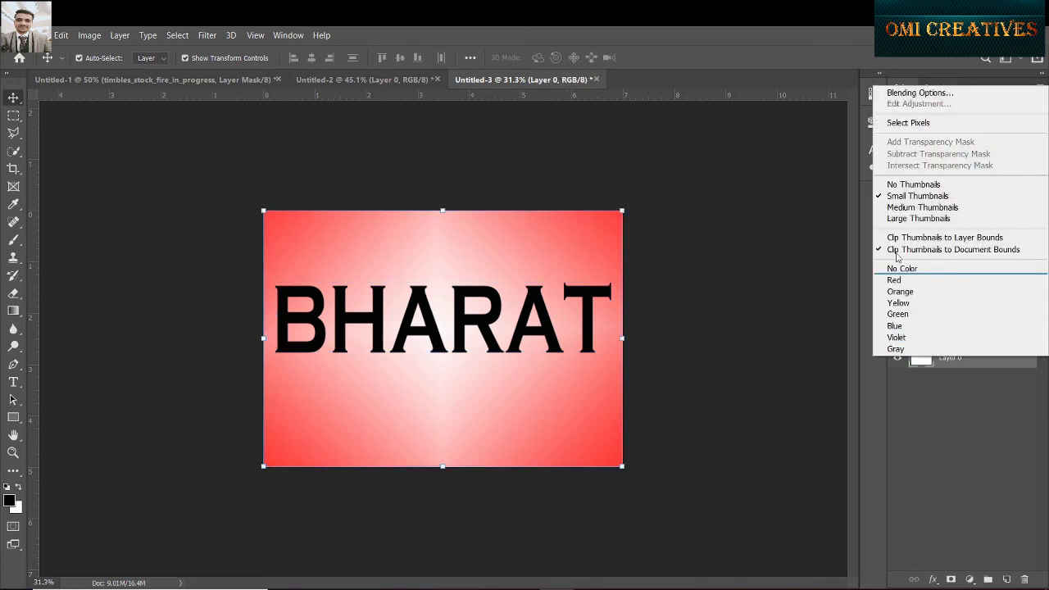
left_click(950, 361)
right_click(950, 361)
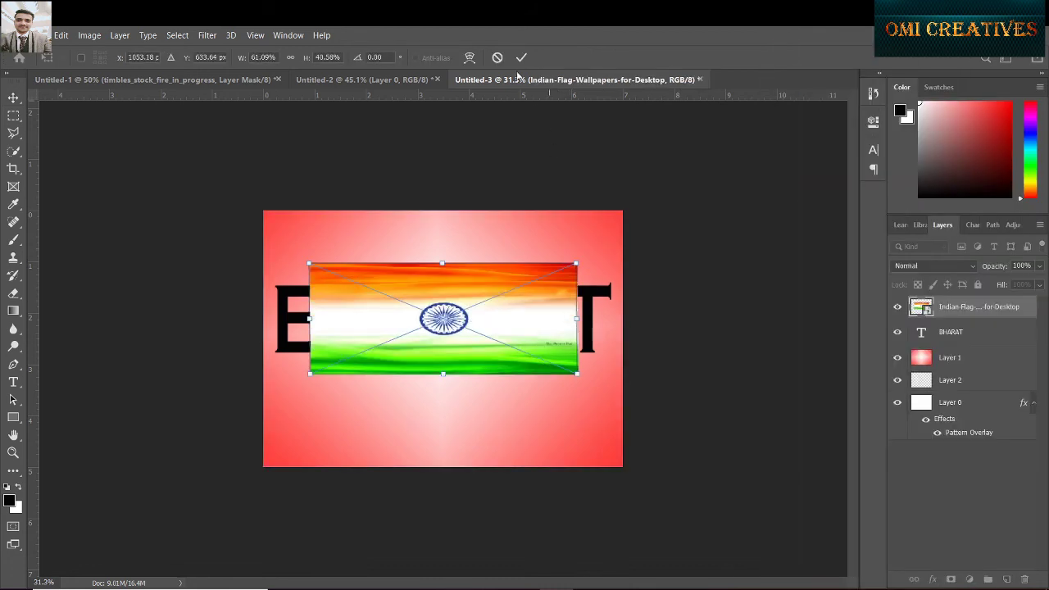
Step: Scale the flag image to about 82% width and 32% height over the lettering and mask it to the BHARAT letter shapes
key("ctrl+z")
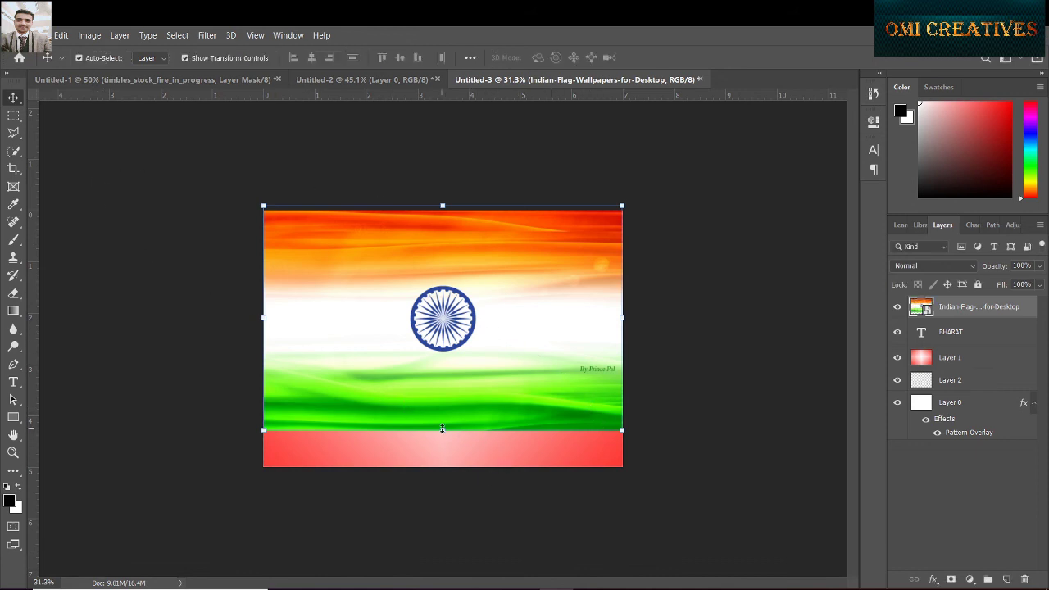
left_click_drag(442, 429, 443, 369)
left_click_drag(441, 205, 434, 282)
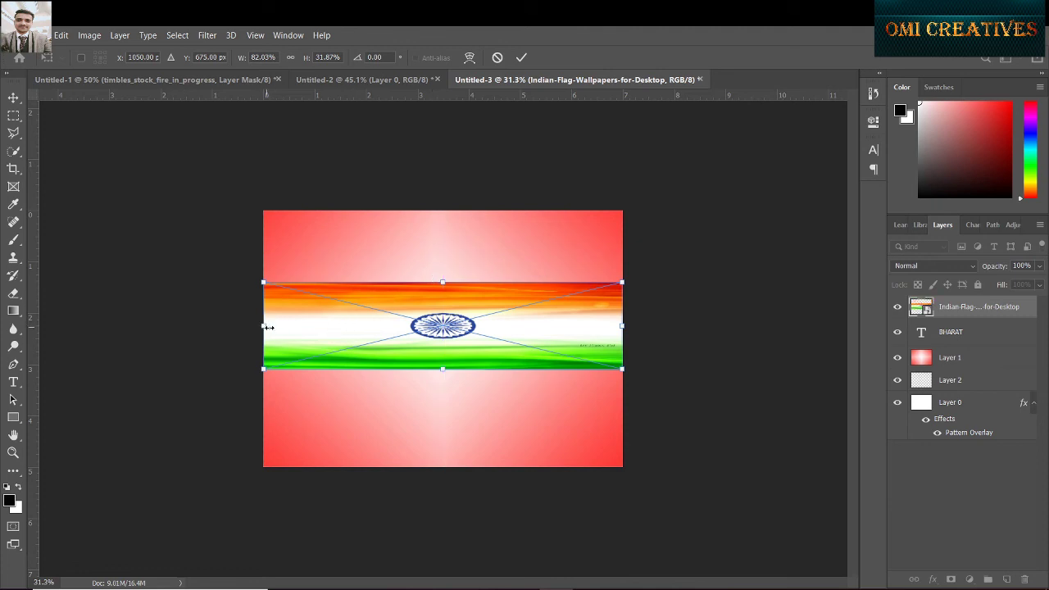
left_click(521, 57)
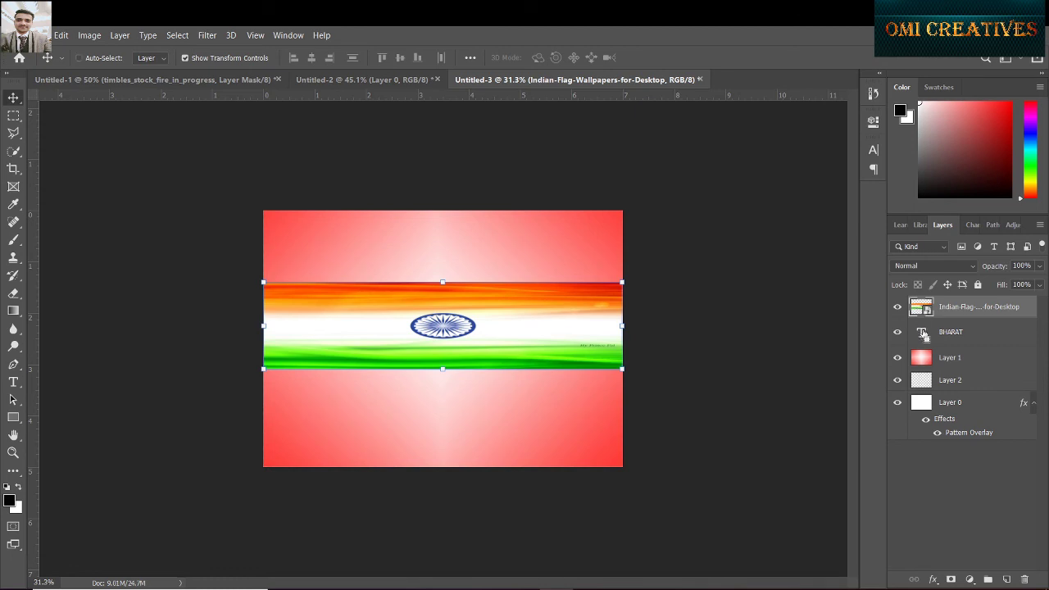
left_click(921, 333, "ctrl")
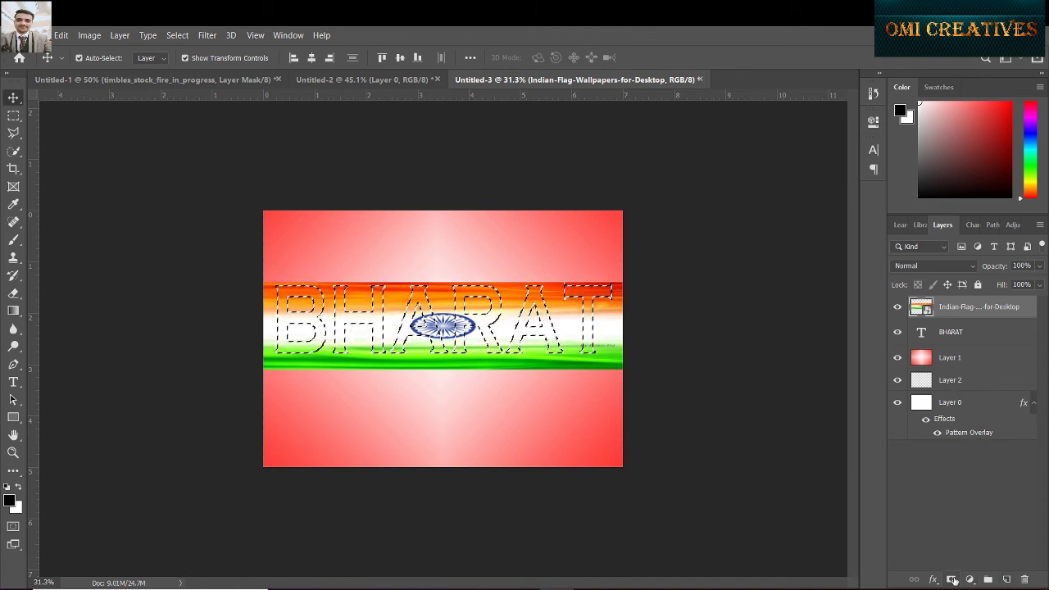
left_click(952, 580)
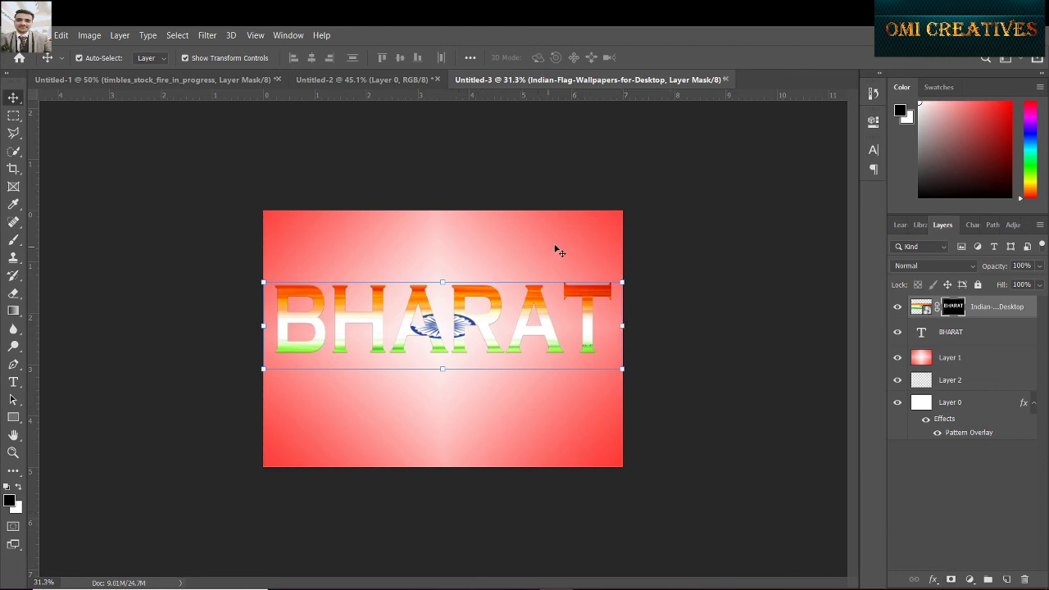
Step: Select the background gradient layer, Layer 1, and change the gradient's start stop to light cyan #7bf4ff
left_click(702, 266)
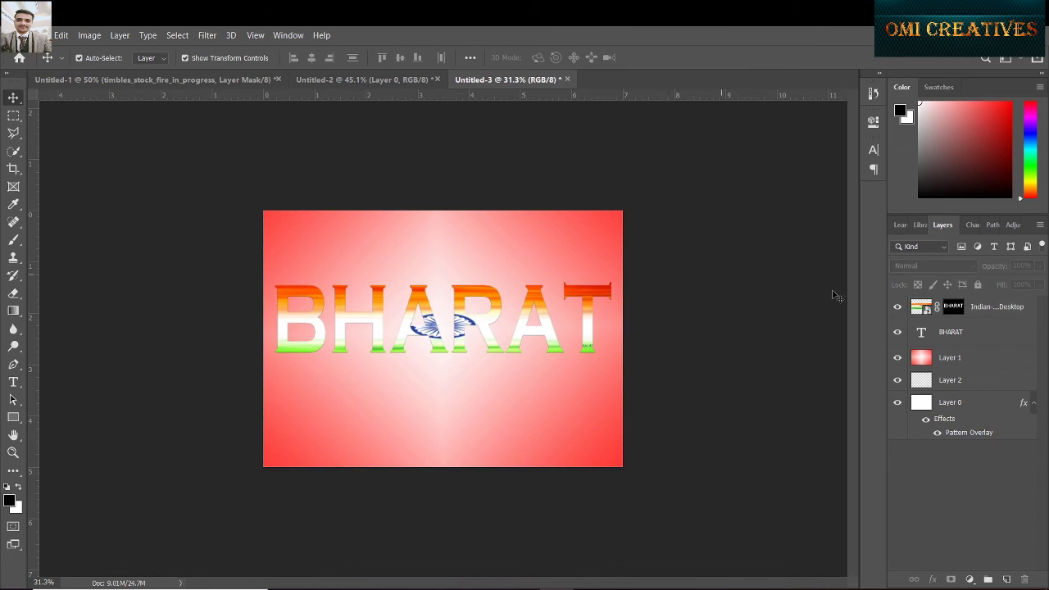
left_click(934, 362)
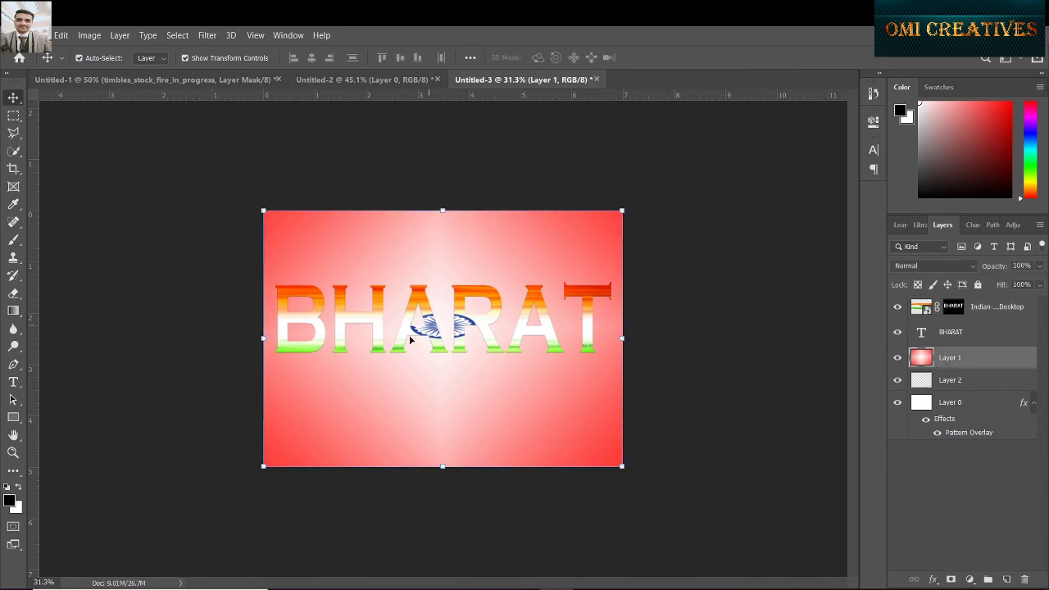
scroll(353, 351, "up", 2)
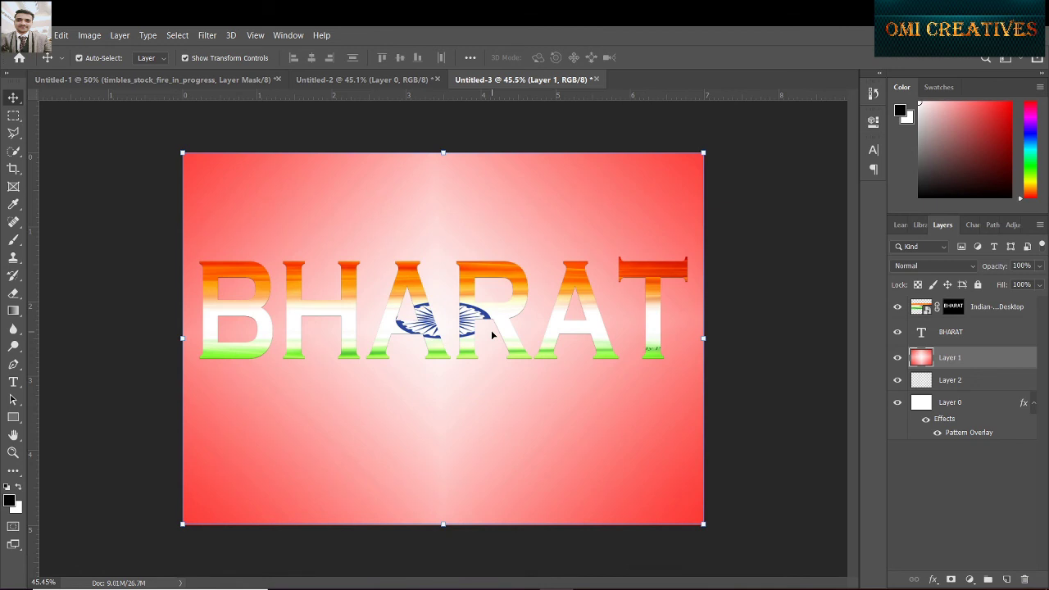
scroll(491, 335, "down", 1)
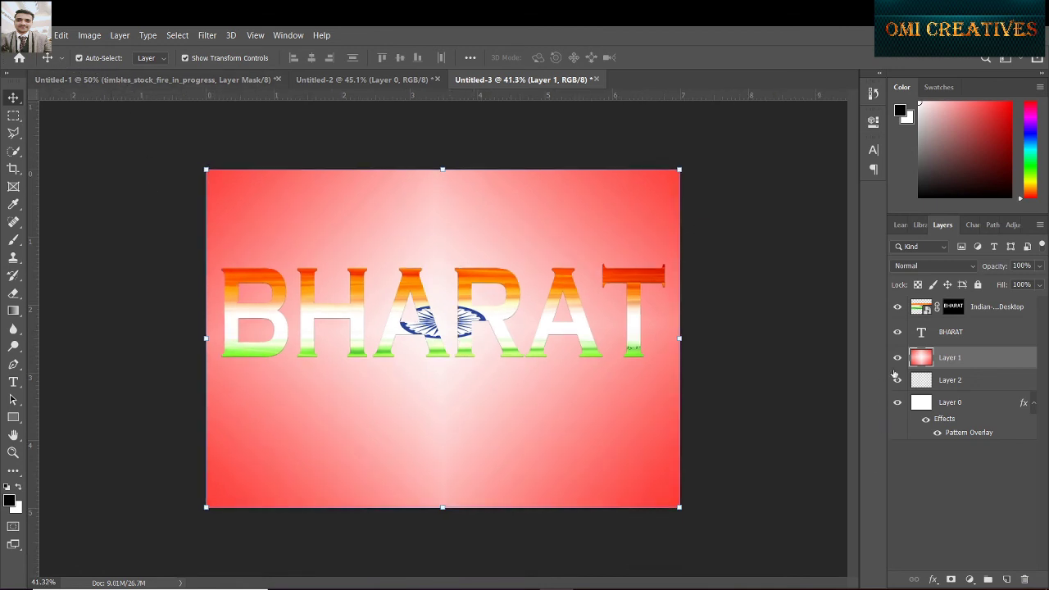
left_click(13, 308)
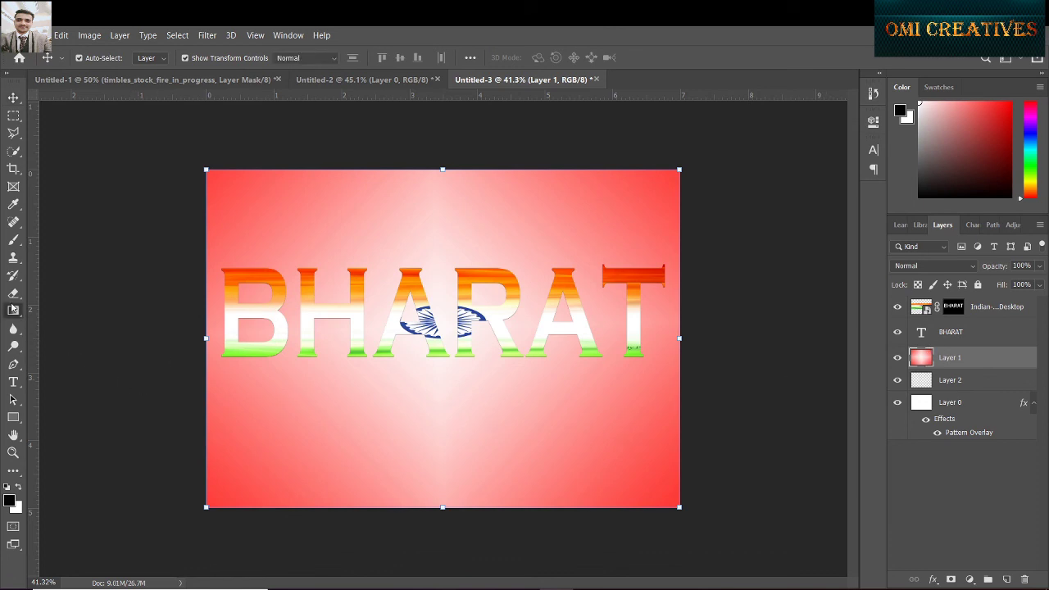
left_click(105, 58)
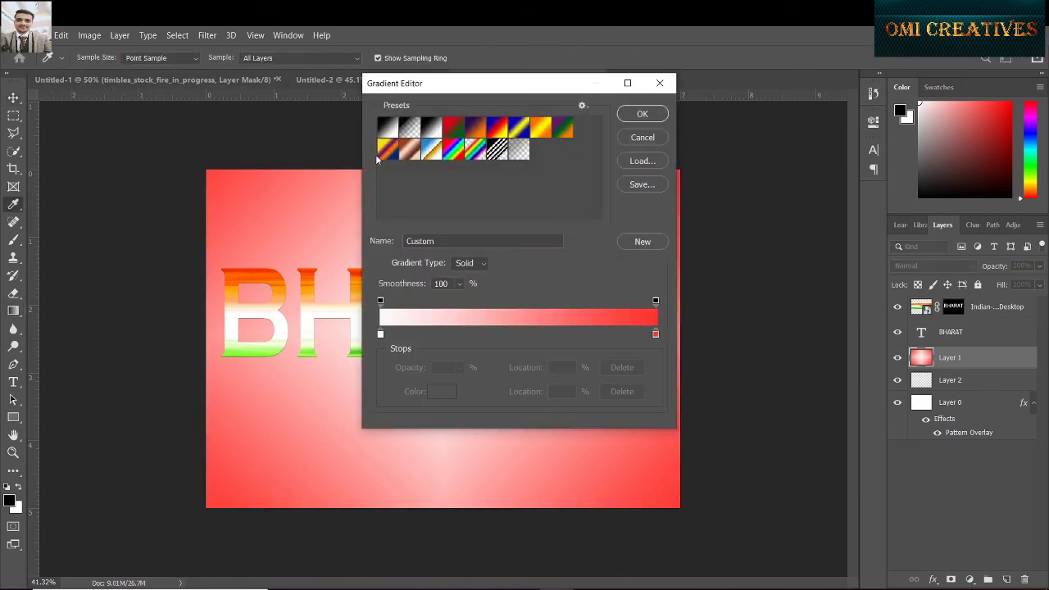
double_click(381, 334)
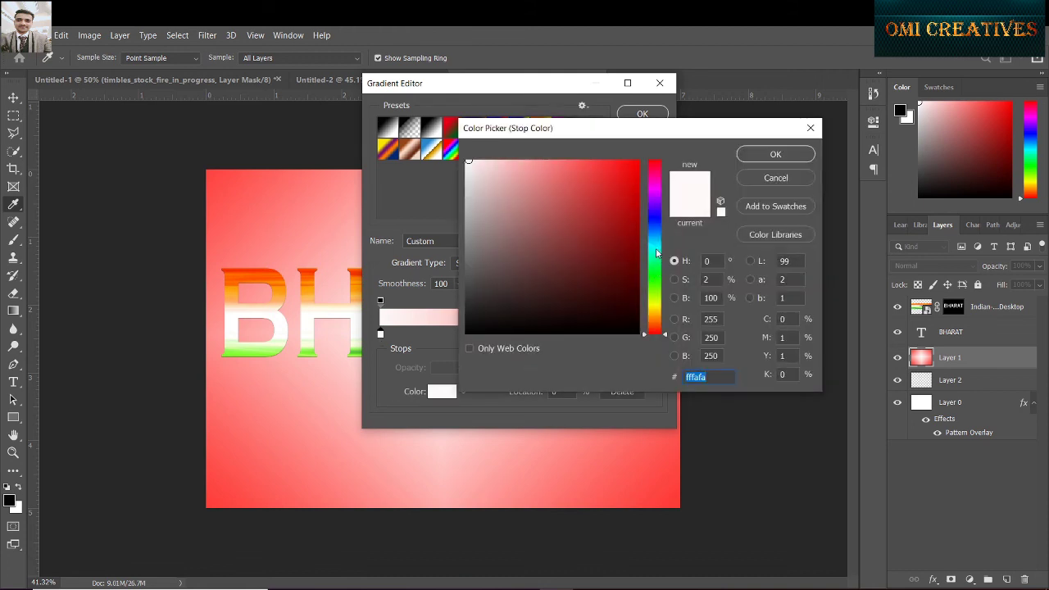
left_click(655, 245)
left_click(555, 161)
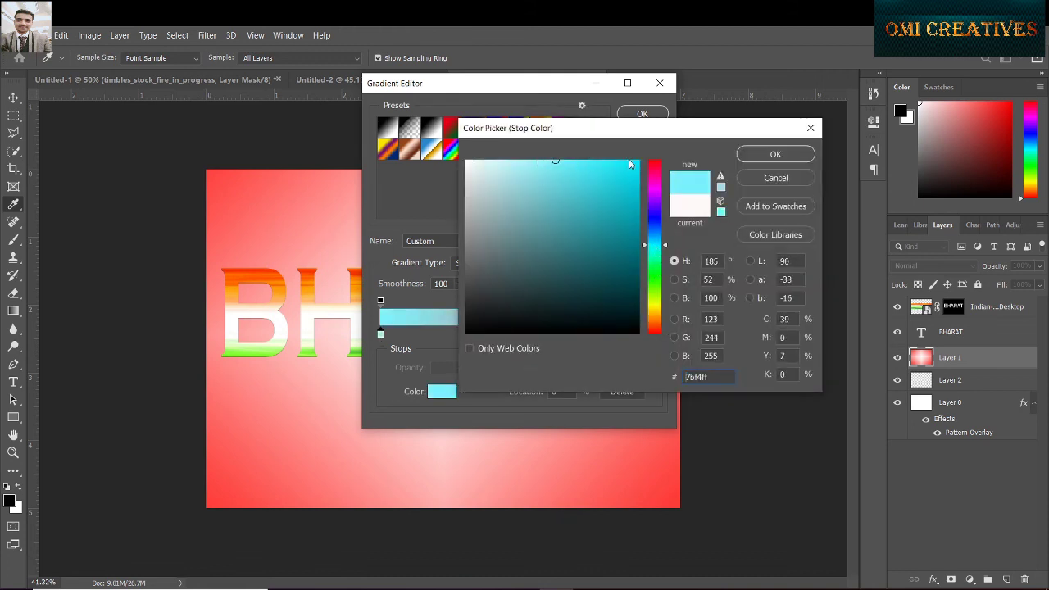
left_click(750, 155)
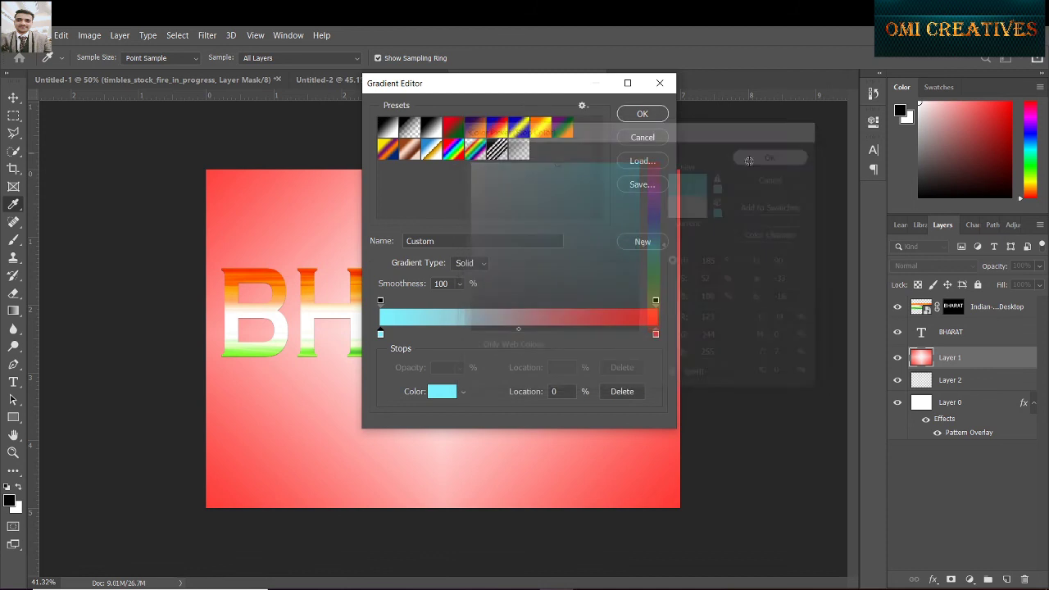
left_click(643, 114)
Step: Redraw the cyan-to-red diamond gradient on Layer 1 from the canvas centre horizontally outward beyond the canvas edge
scroll(476, 322, "down", 2)
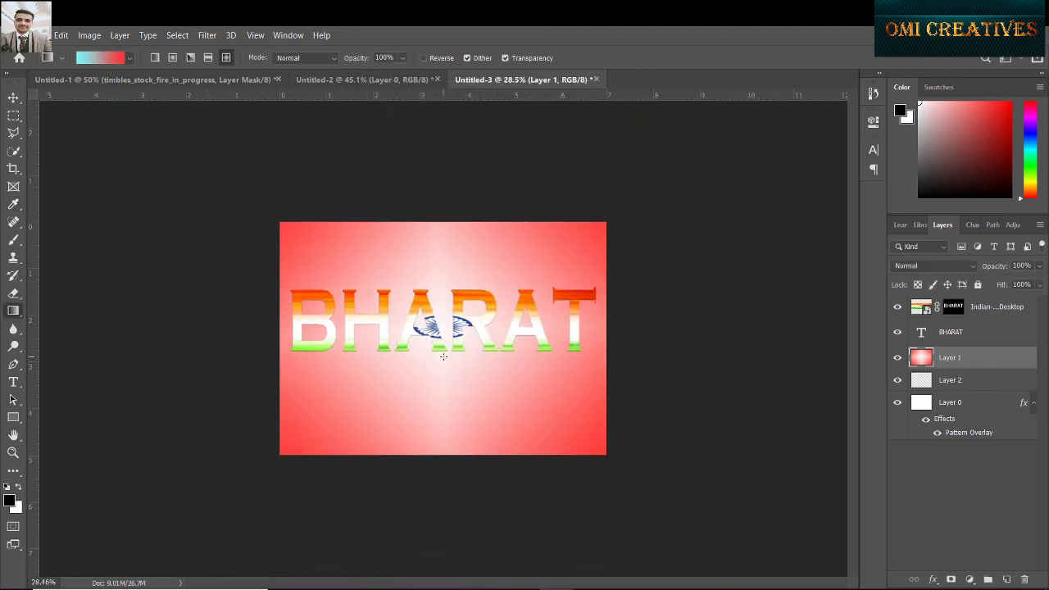
left_click_drag(445, 347, 108, 344)
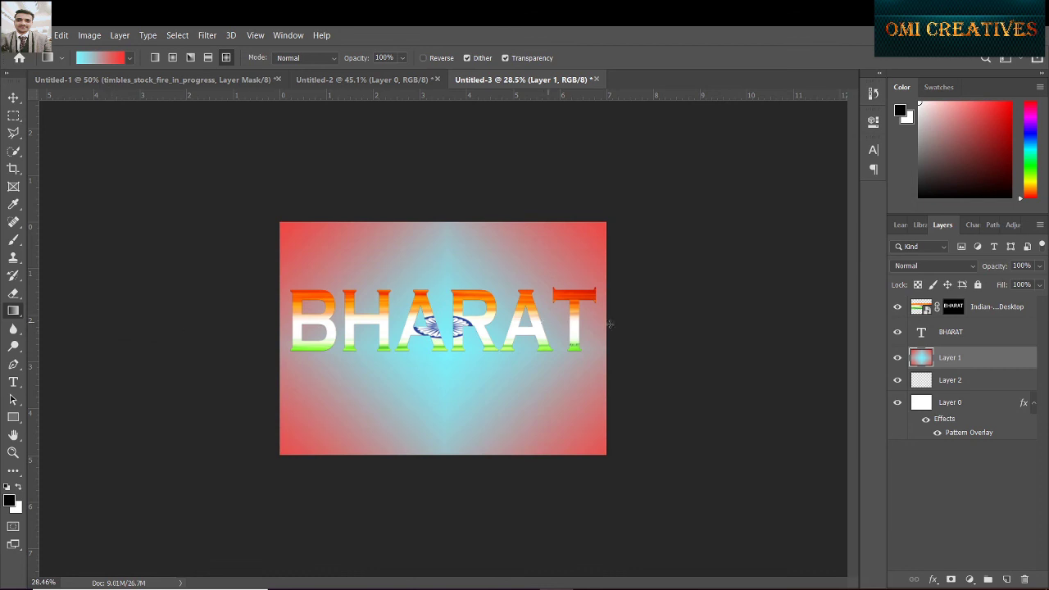
scroll(491, 334, "down", 1)
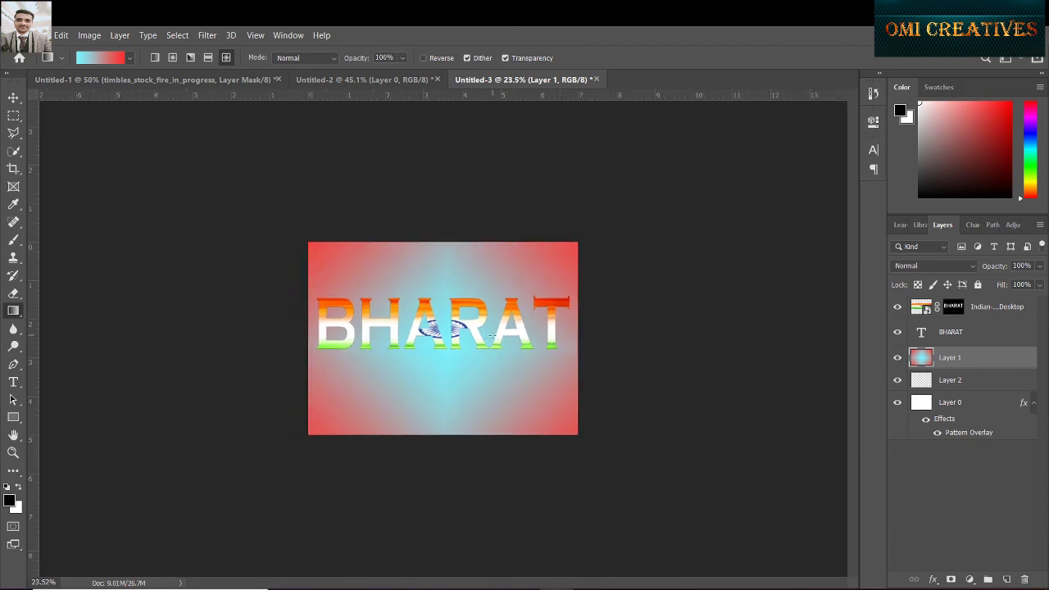
scroll(491, 335, "up", 2)
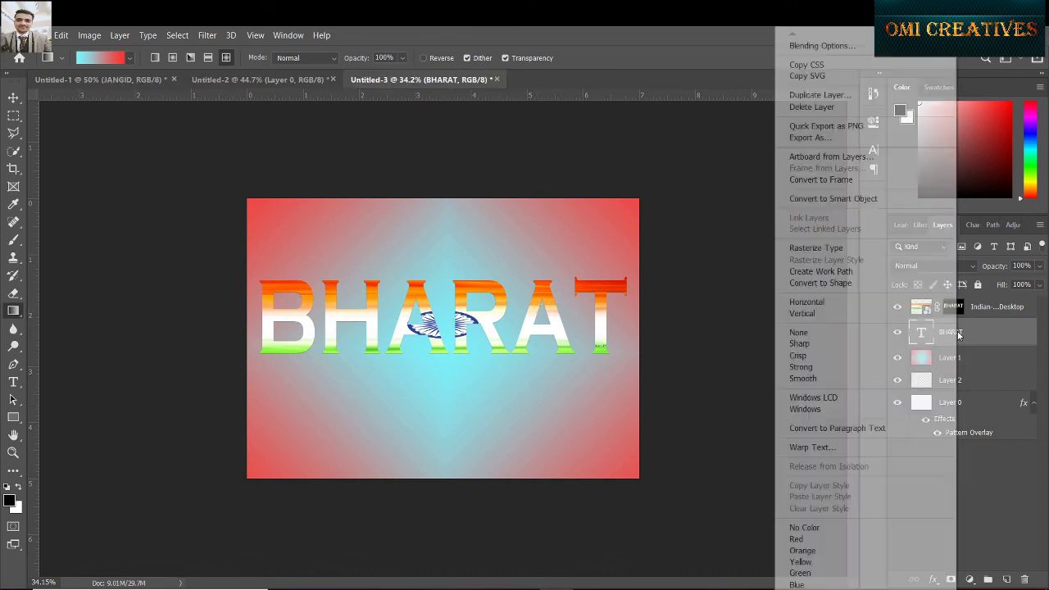
Step: Add an Outer Glow to the BHARAT text layer and set the glow size to 3 px
right_click(956, 334)
left_click(819, 46)
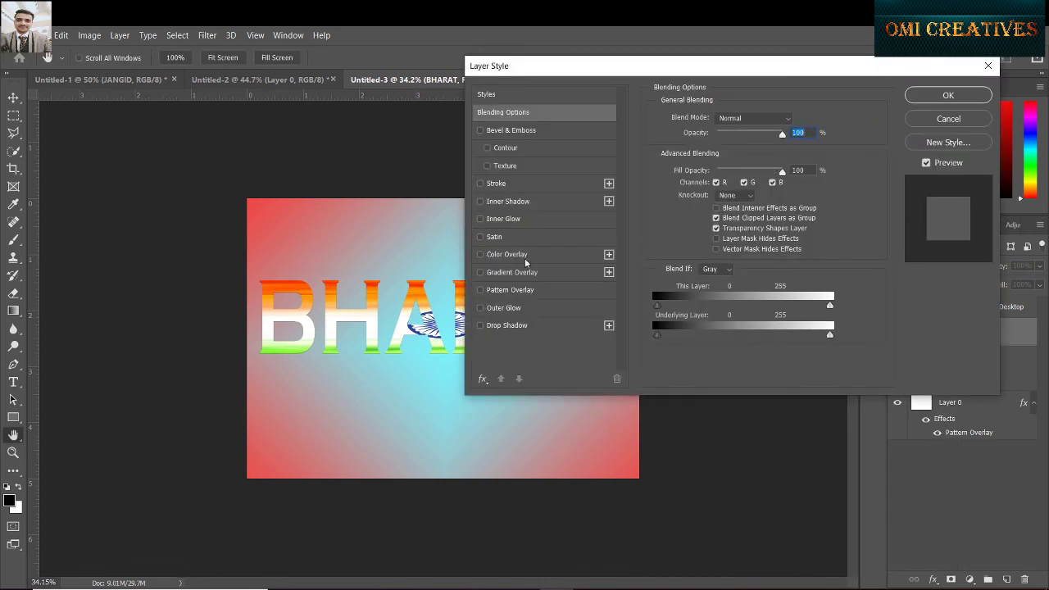
left_click(501, 308)
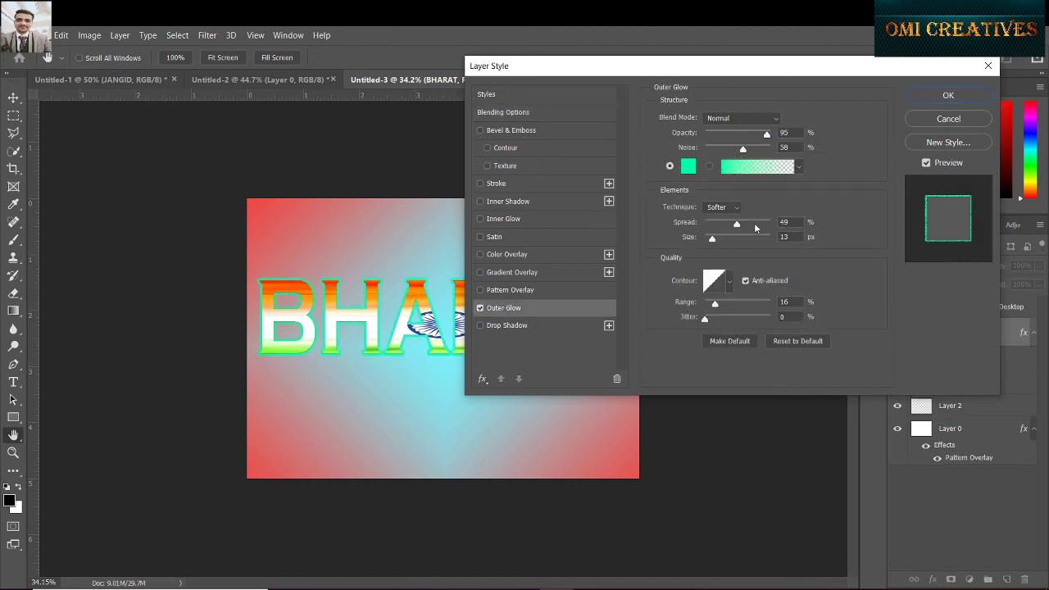
left_click_drag(718, 236, 706, 239)
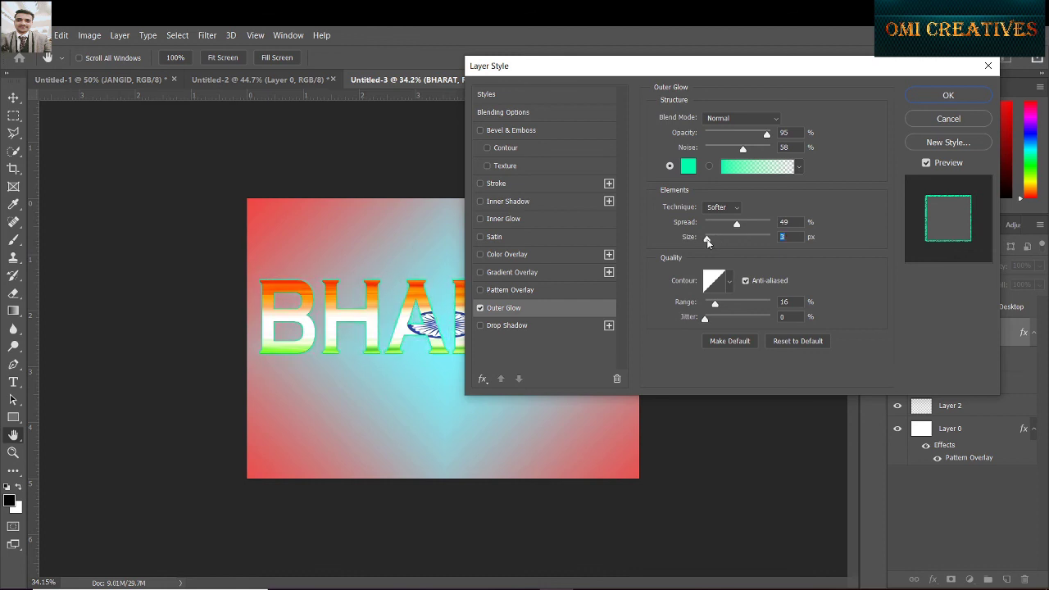
Step: Set the outer glow colour to bright green #5afe00
left_click(691, 166)
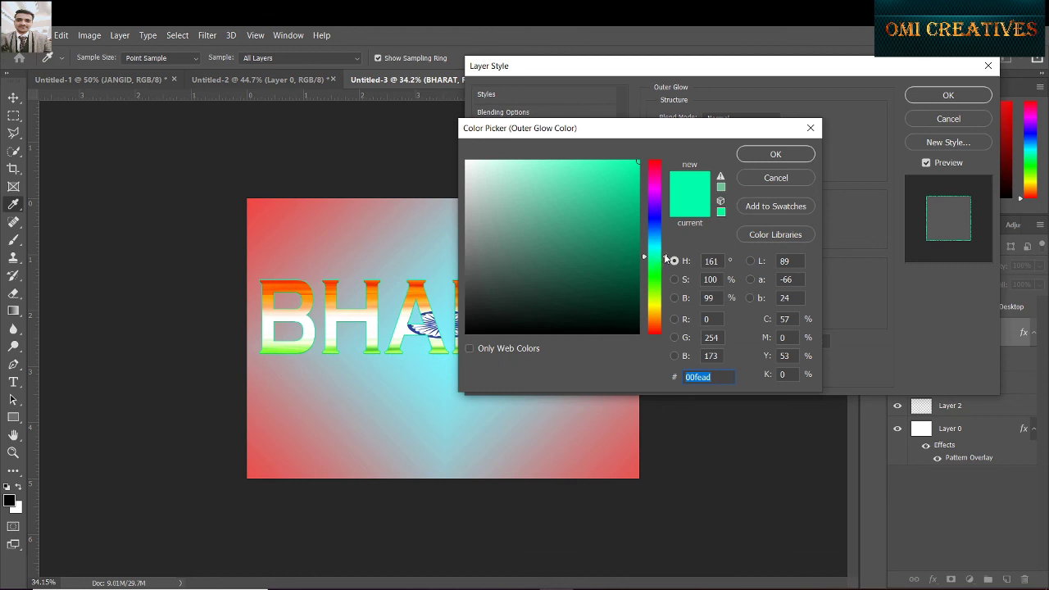
left_click_drag(665, 259, 665, 288)
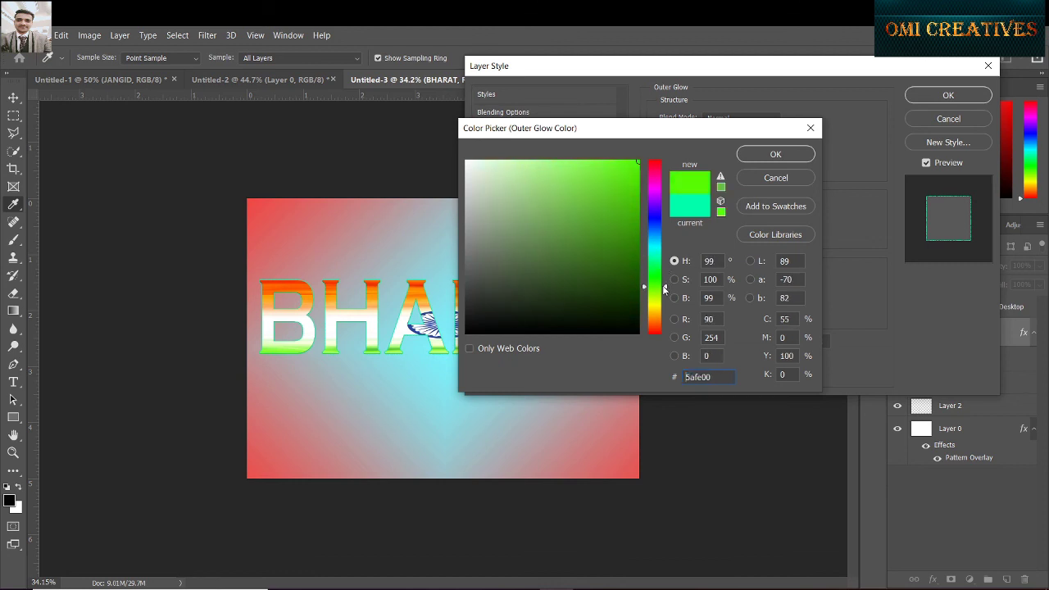
left_click(776, 152)
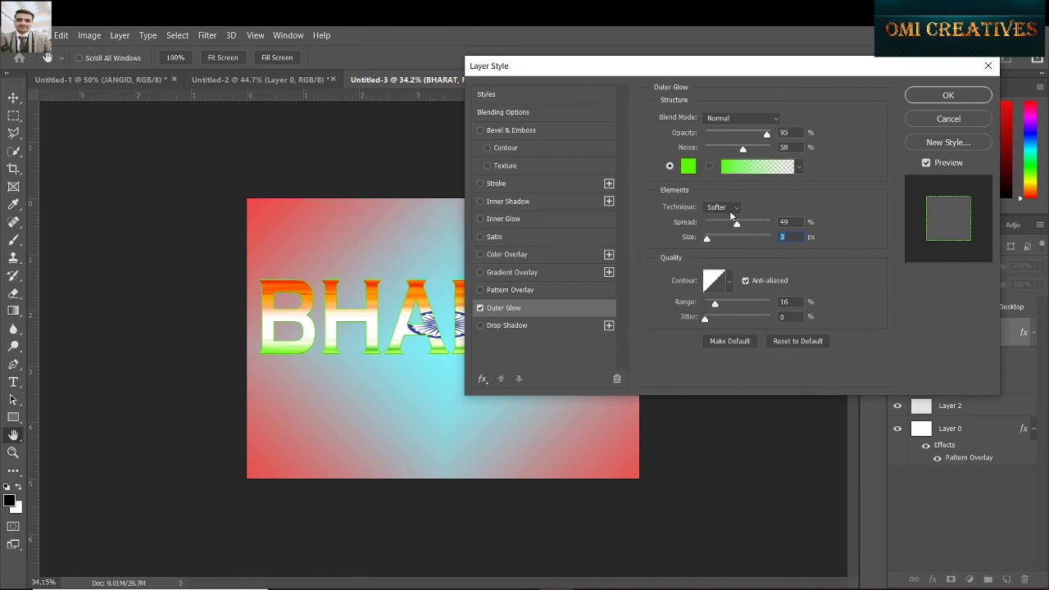
Step: Set the outer glow's spread to 42% and size to 16 px, raise its range slightly, and apply the layer style
left_click_drag(736, 227, 714, 242)
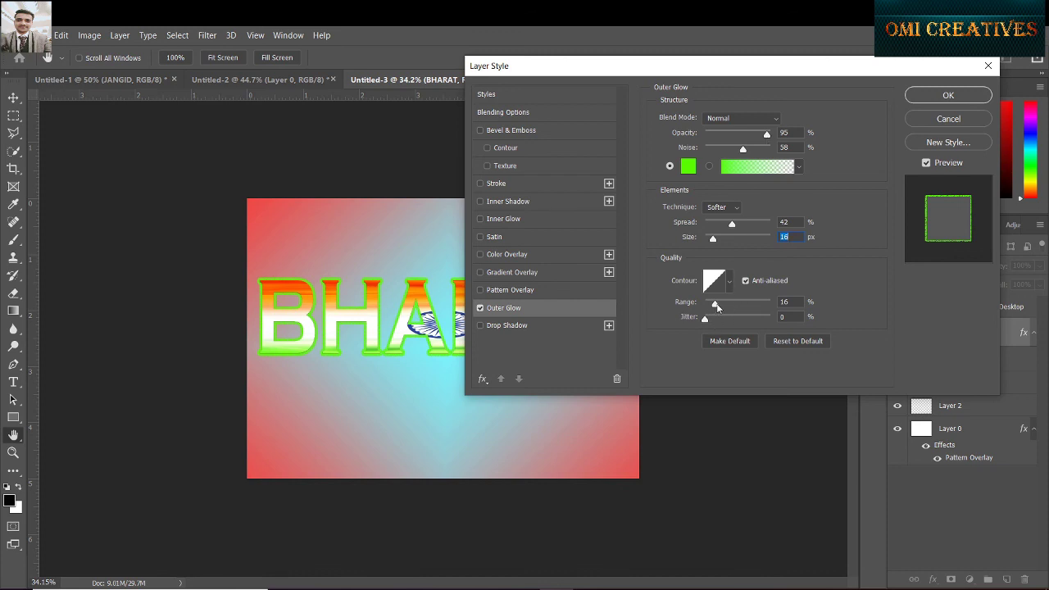
left_click_drag(714, 304, 725, 304)
left_click(930, 97)
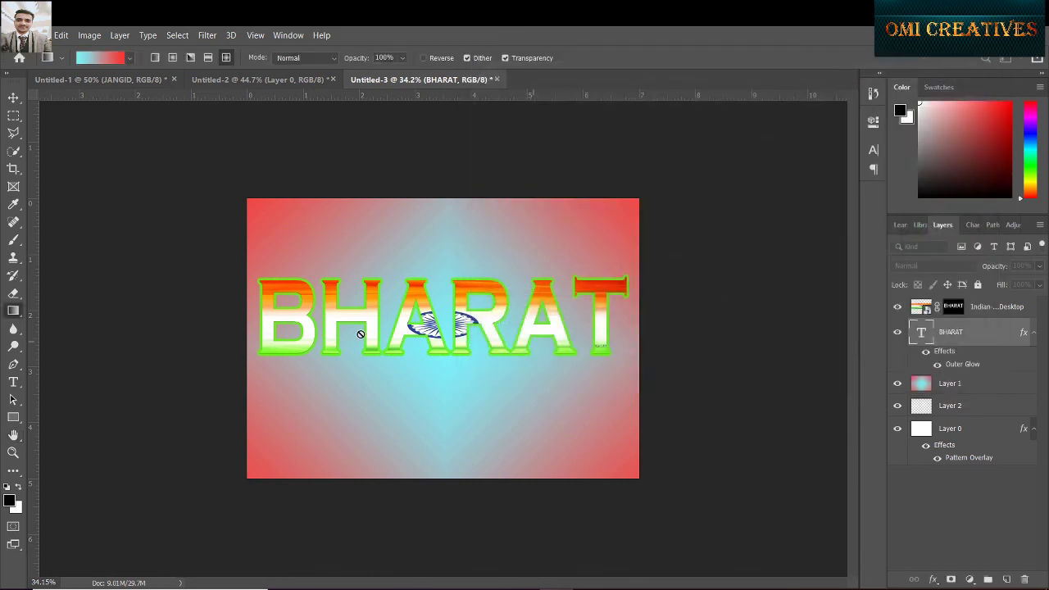
key("ctrl+plus")
scroll(370, 326, "up", 1)
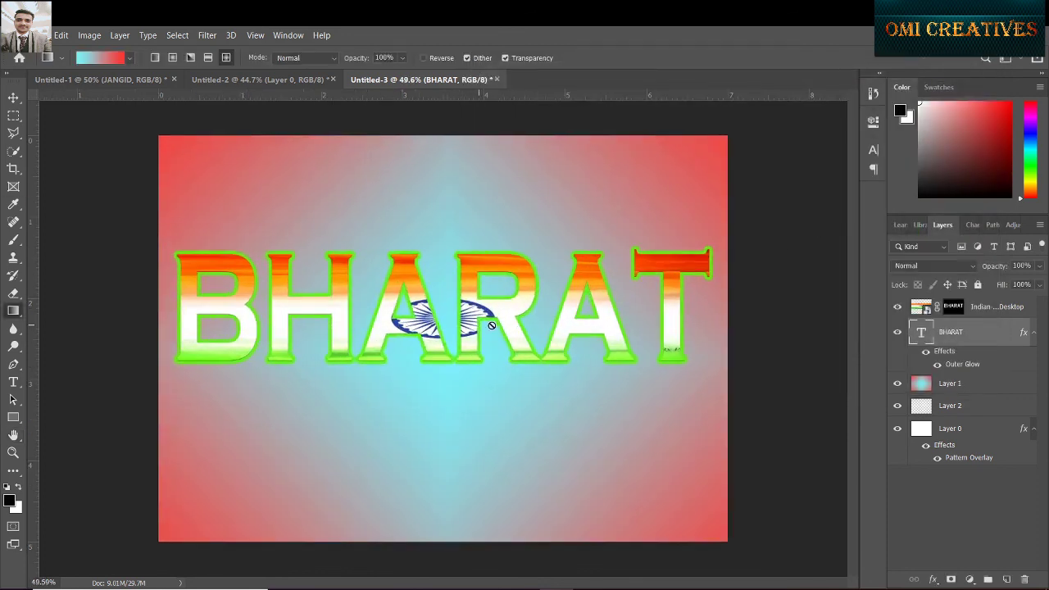
scroll(491, 325, "down", 2)
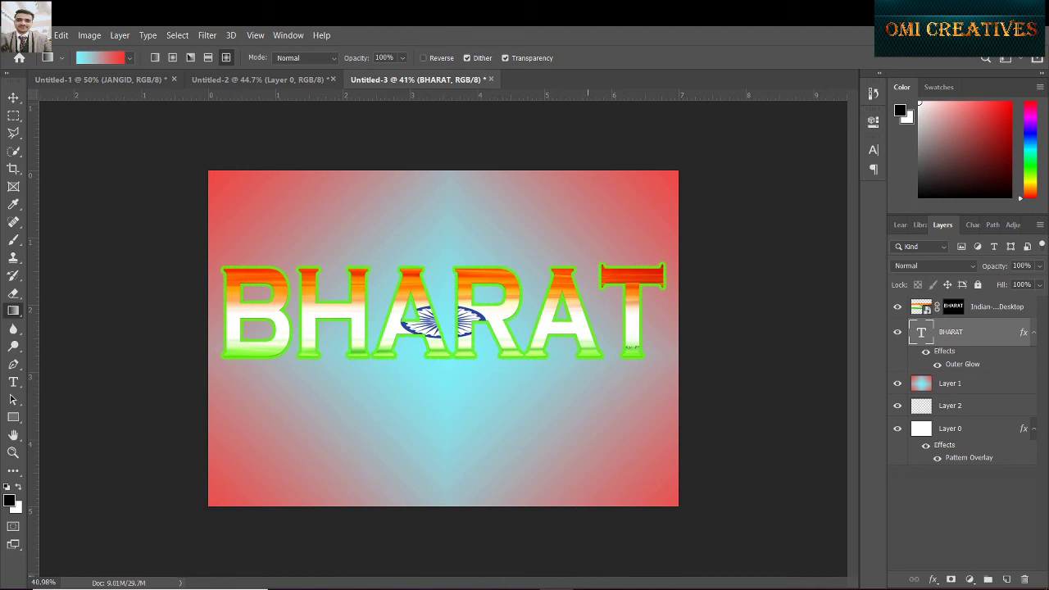